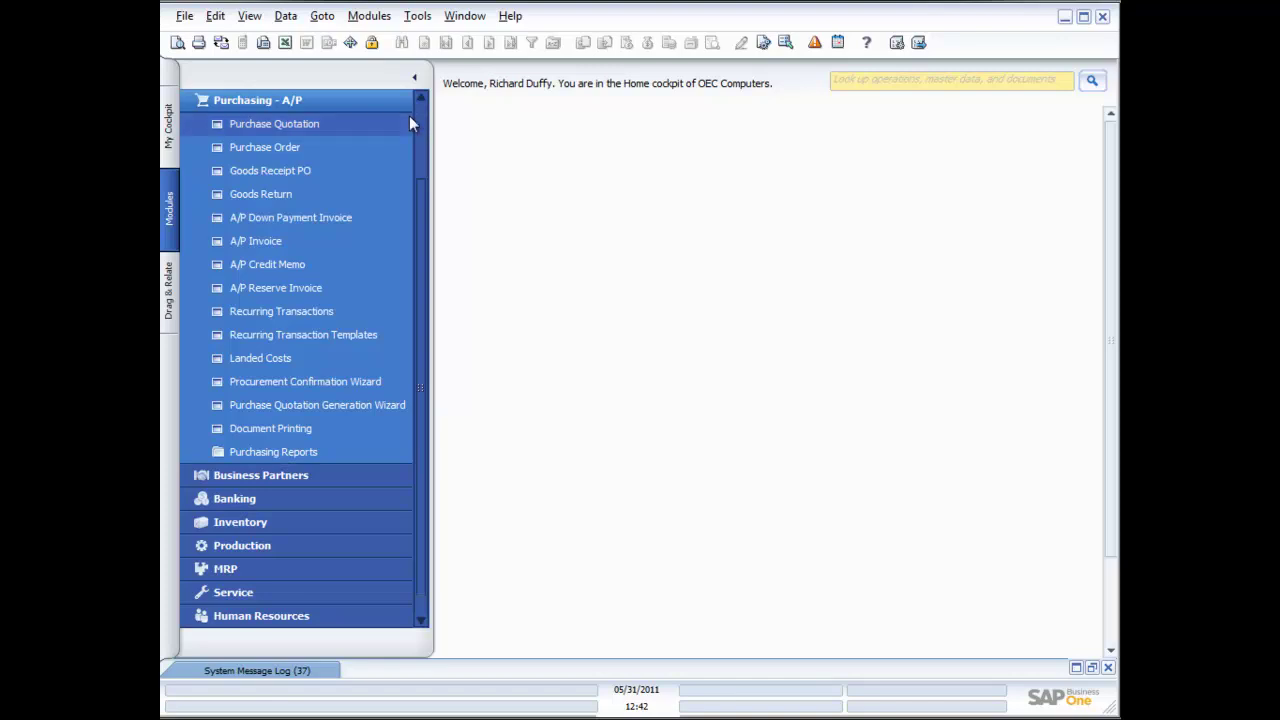
- Start a new purchase quotation and select Acme Associates as the vendor
left_click(288, 123)
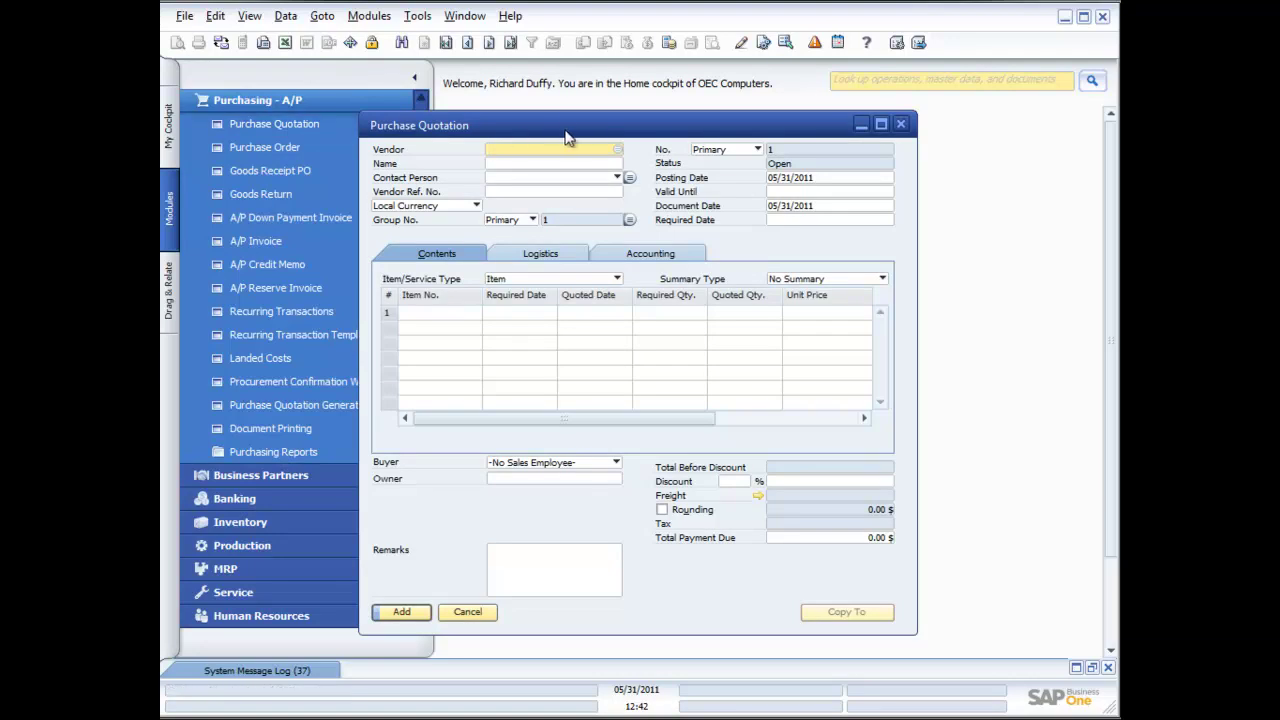
left_click_drag(568, 128, 678, 119)
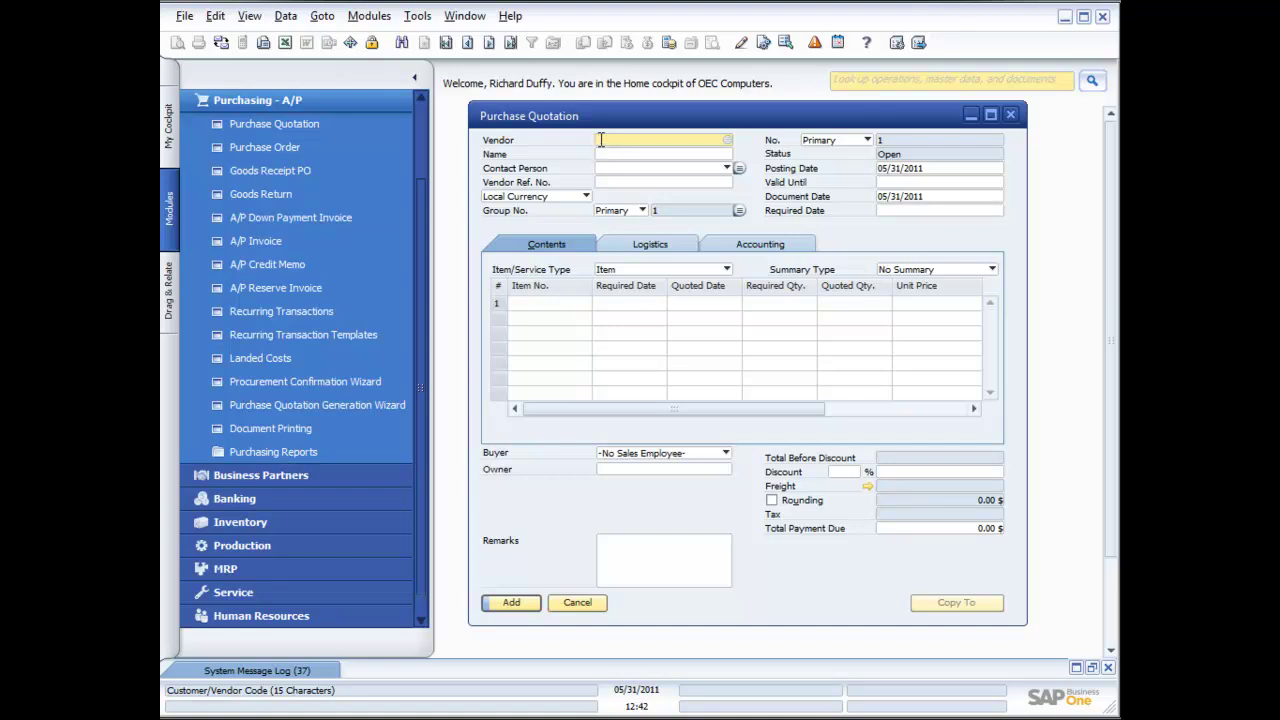
left_click(727, 141)
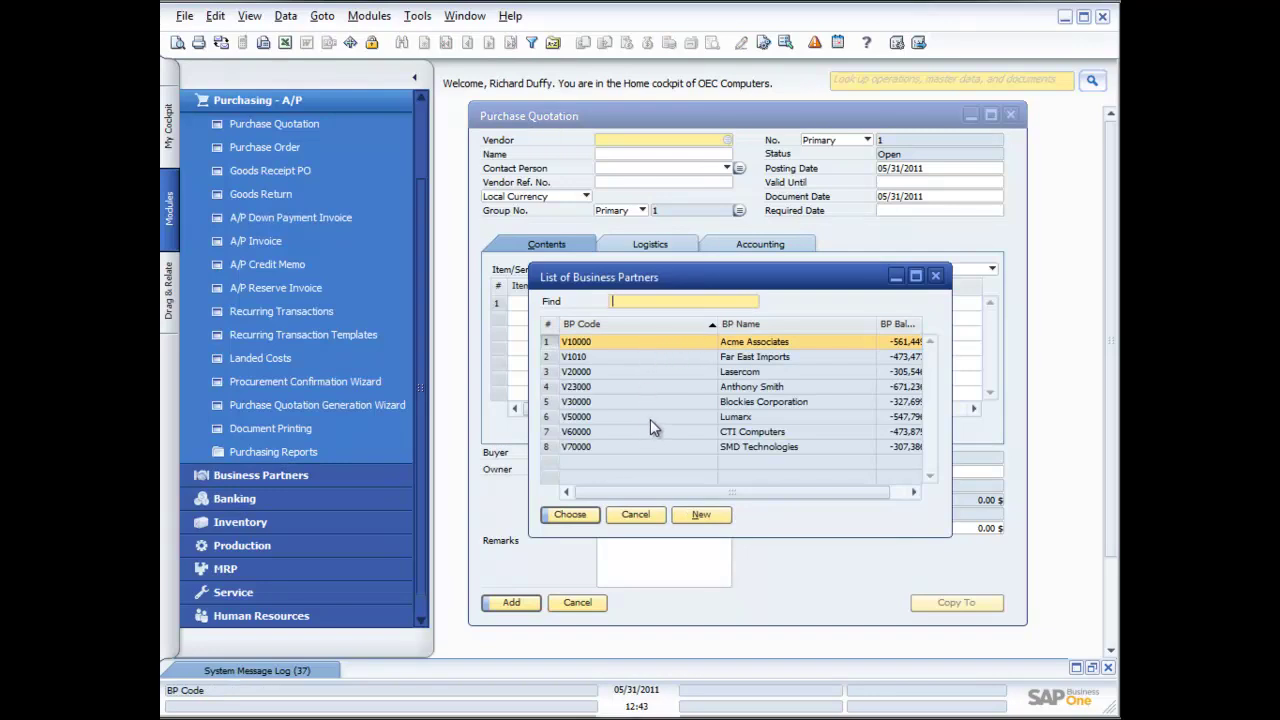
double_click(643, 350)
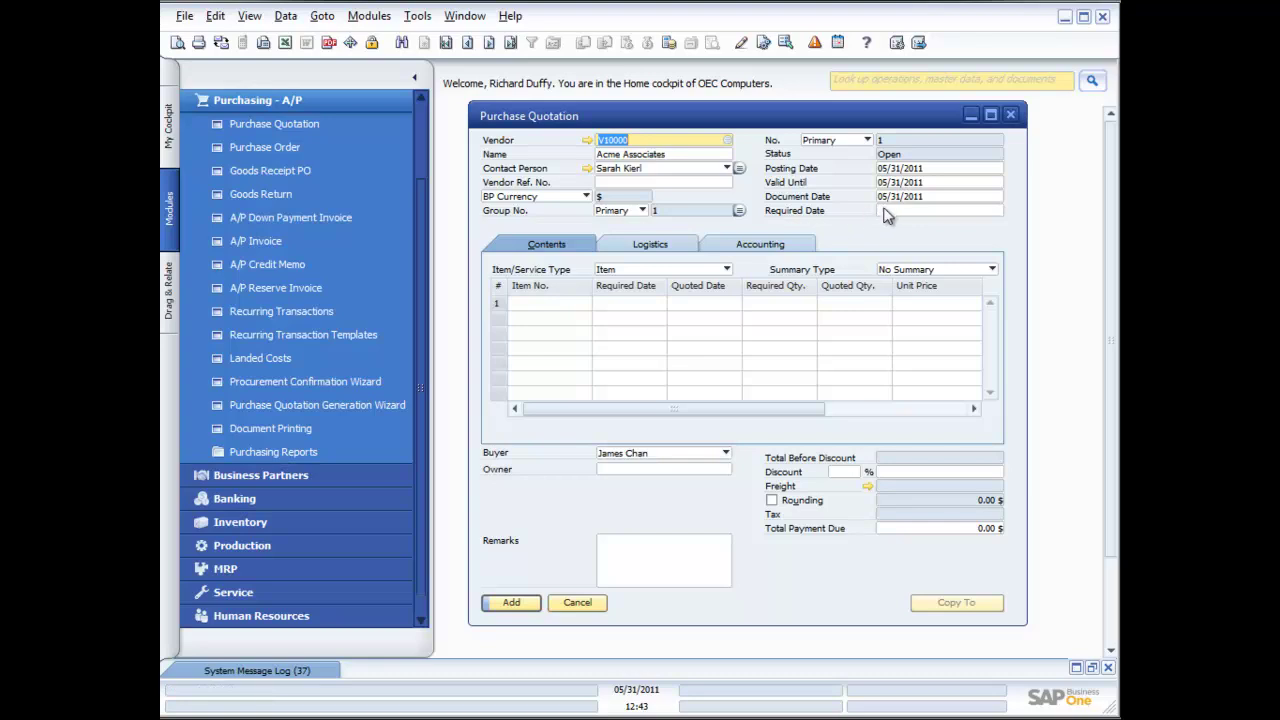
- Enter item A00001 (IBM Infoprint 1312) in the first row of the quotation's contents
left_click(567, 301)
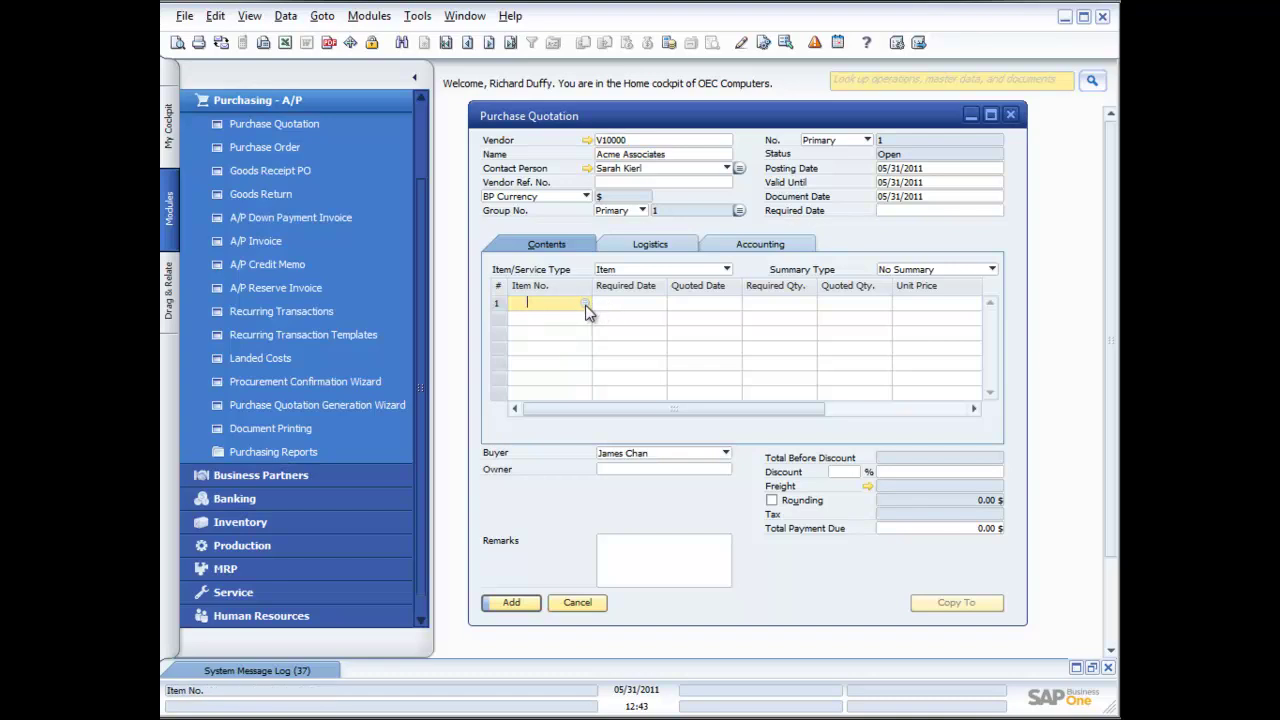
left_click(585, 305)
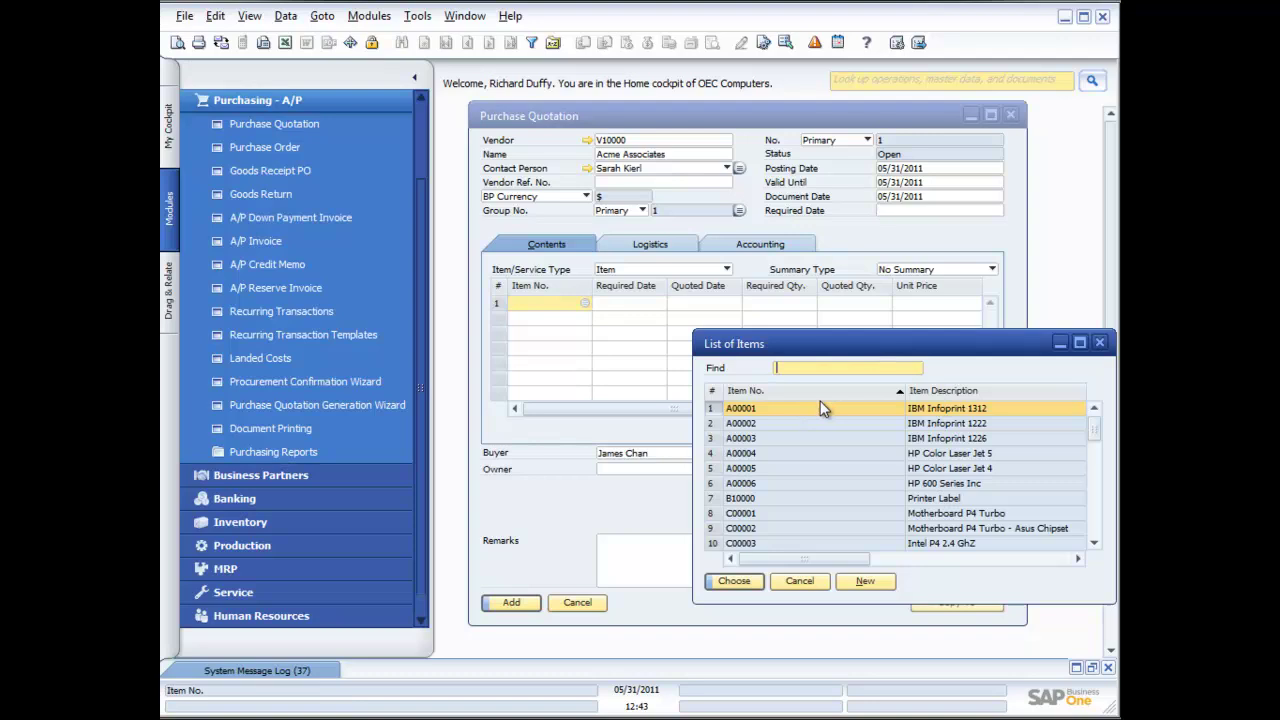
double_click(873, 408)
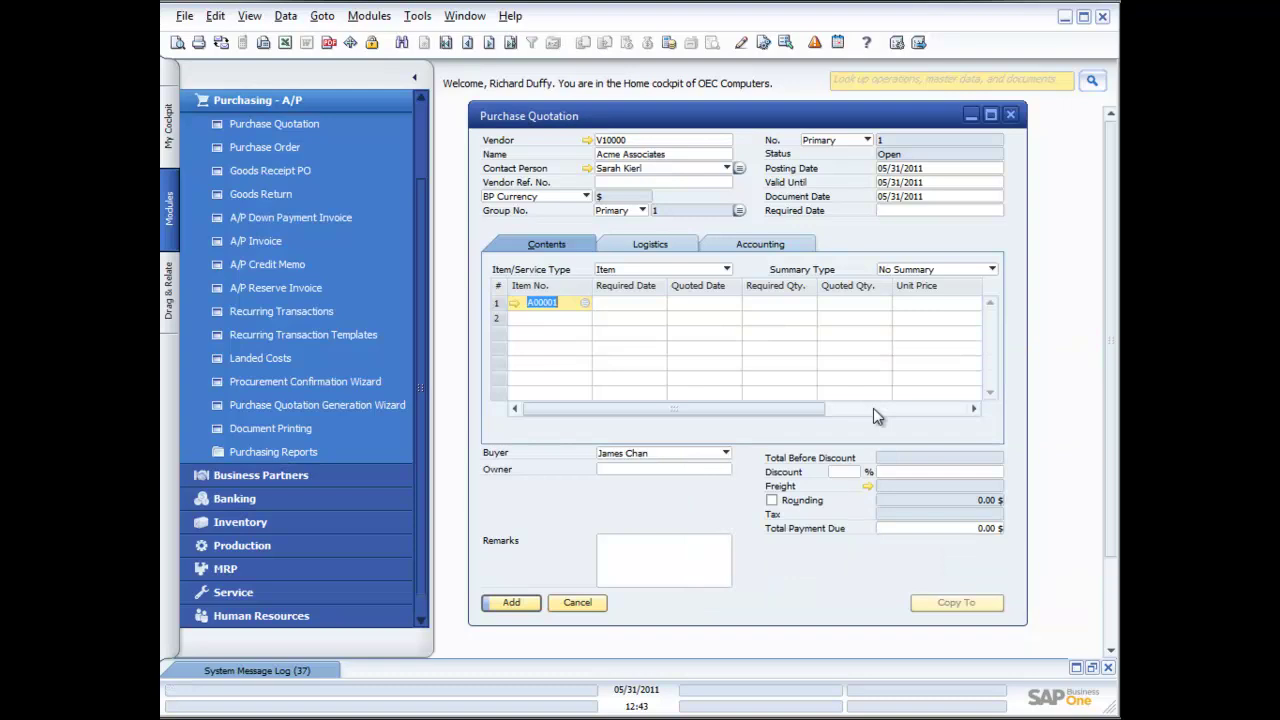
- Set the required date of the A00001 row to 06/03/2011
left_click(643, 309)
left_click(660, 304)
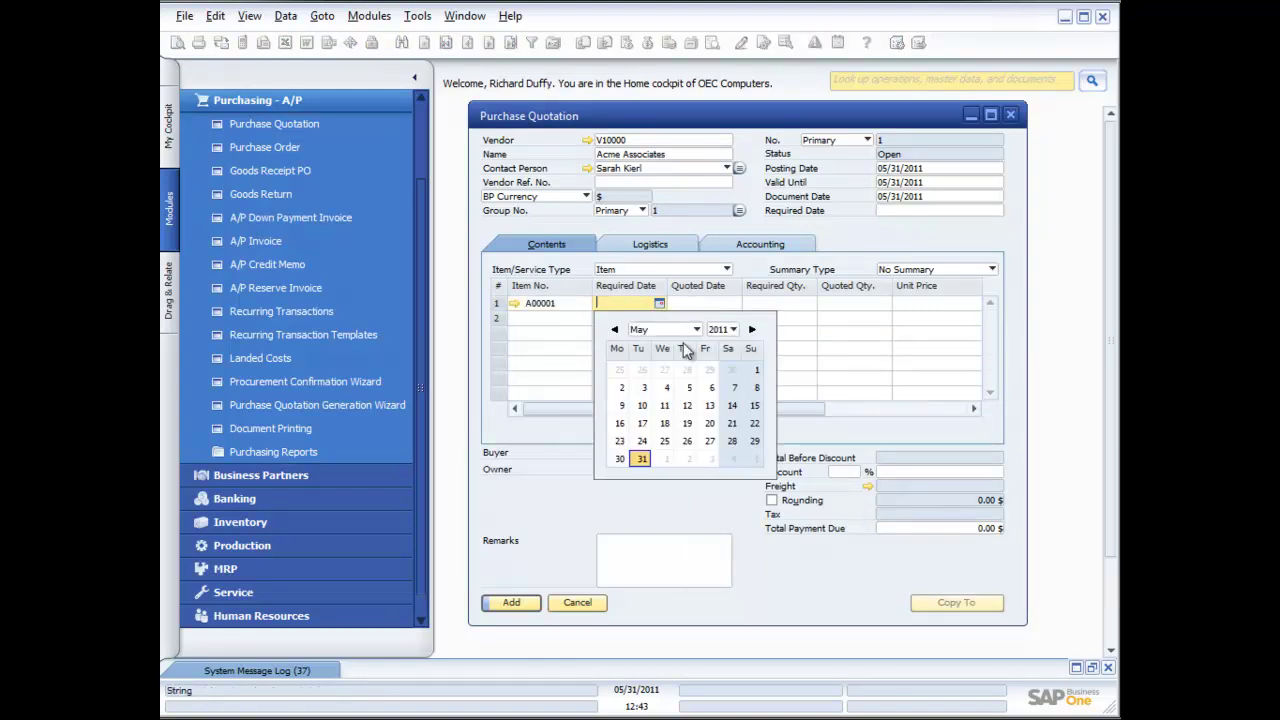
left_click(710, 459)
left_click(712, 455)
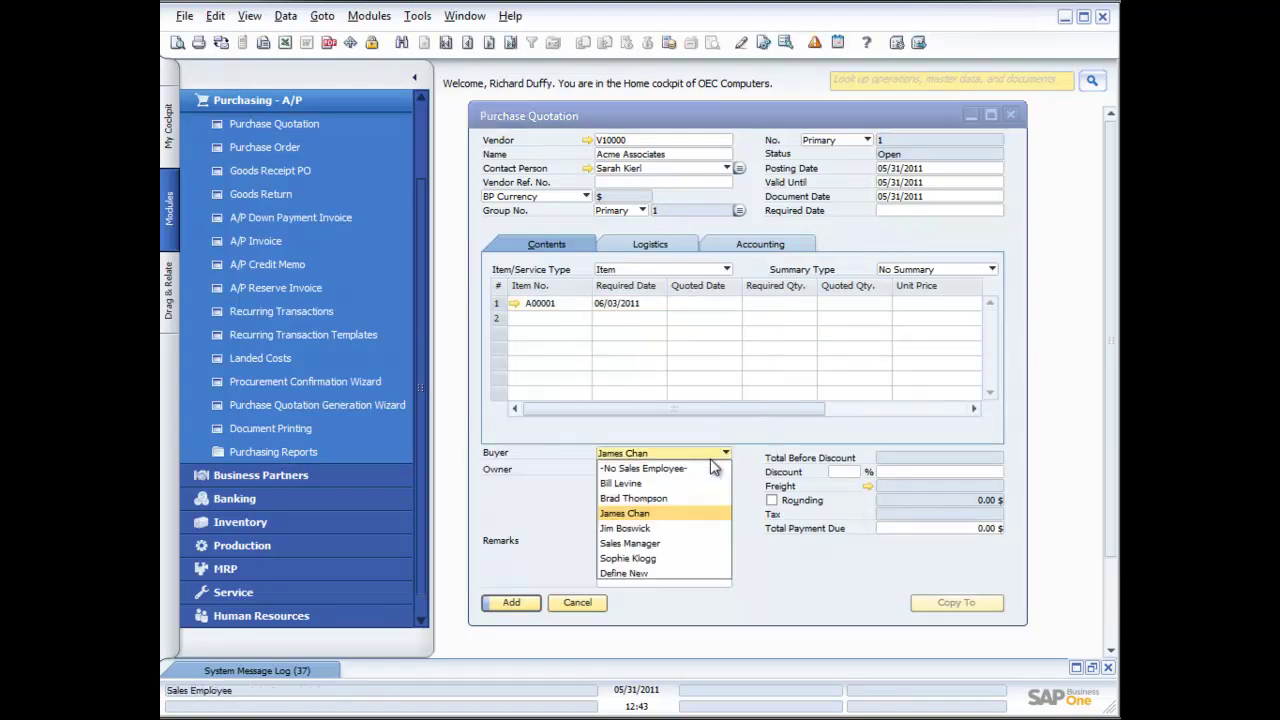
left_click(649, 300)
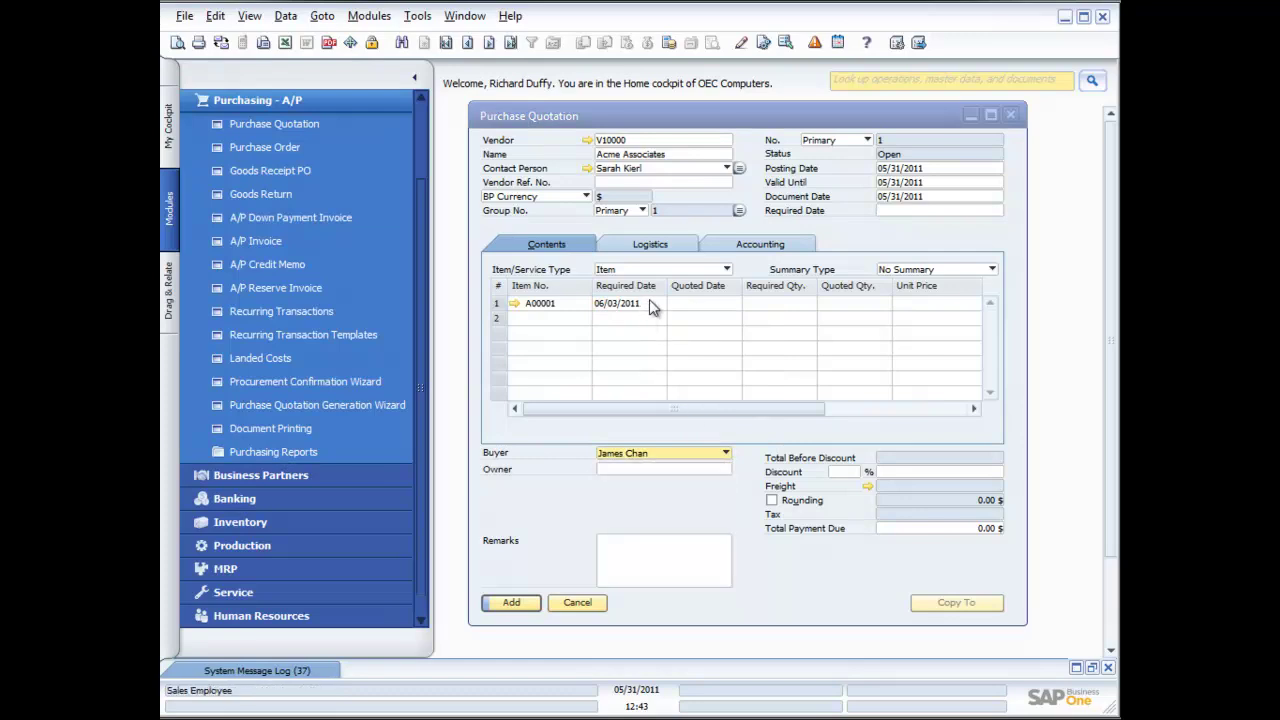
- Set the quoted date of the A00001 row to 05/31/2011
left_click(697, 307)
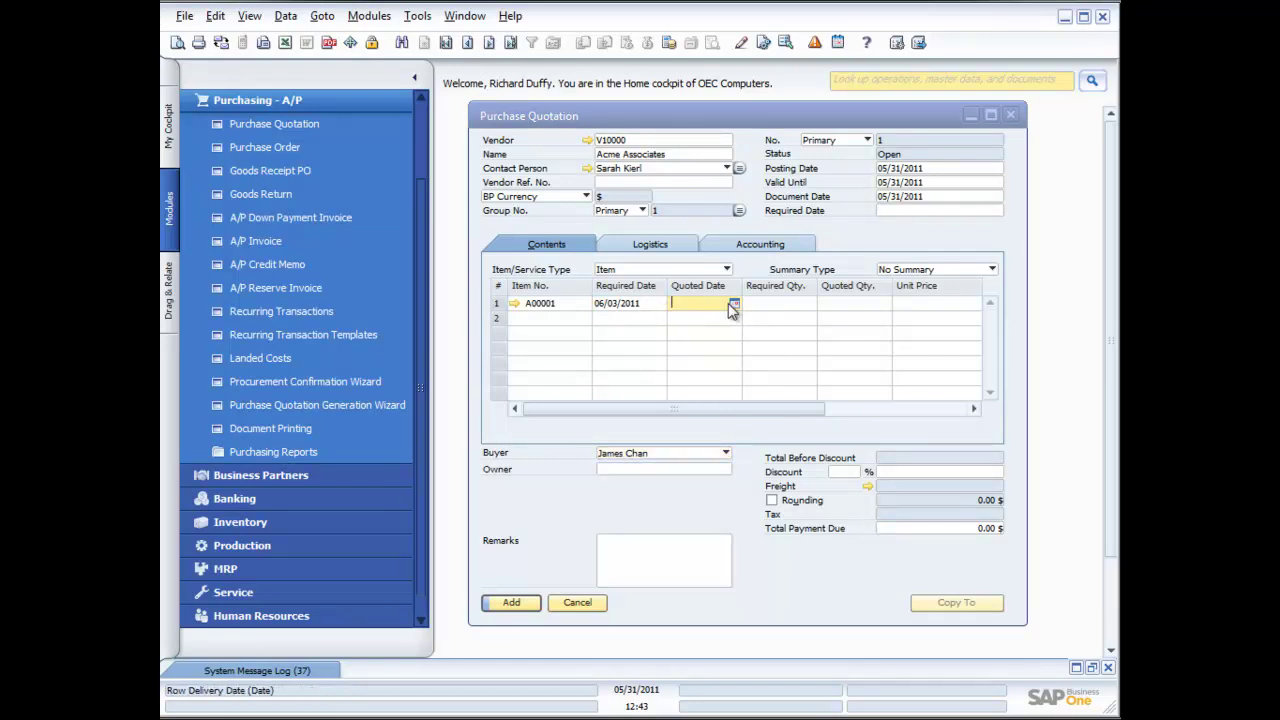
left_click(734, 305)
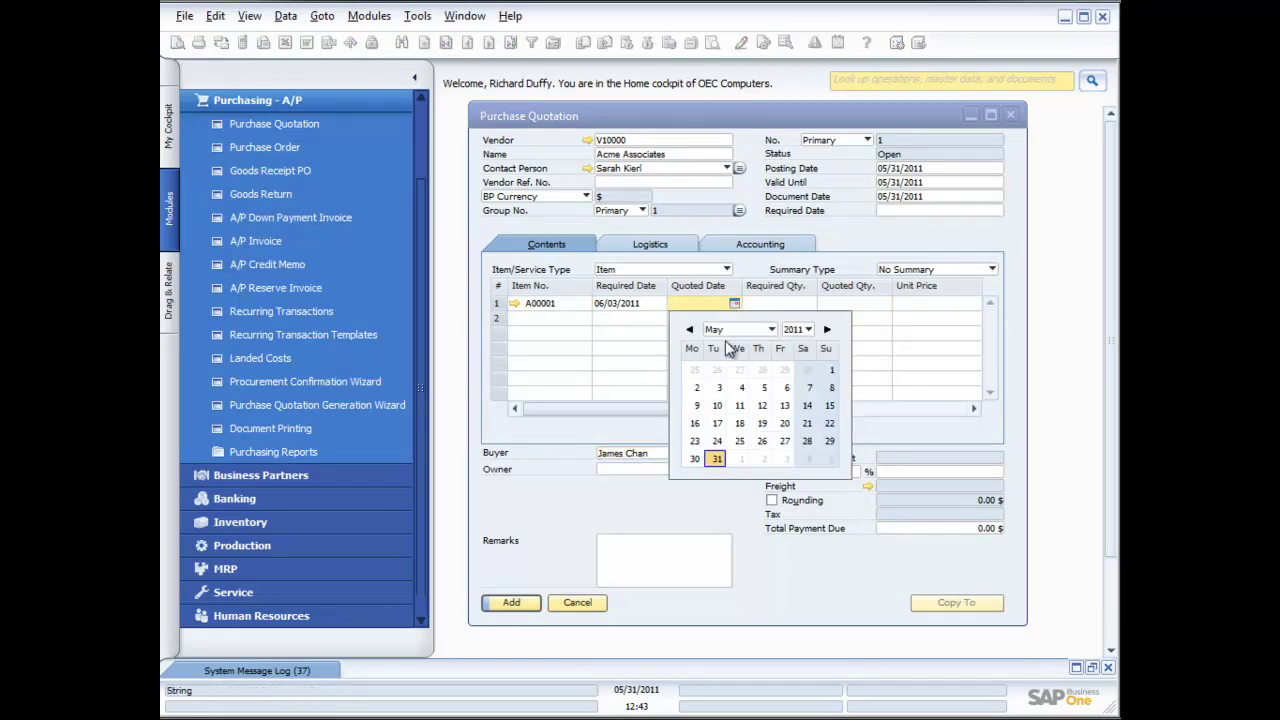
left_click(718, 465)
left_click(718, 462)
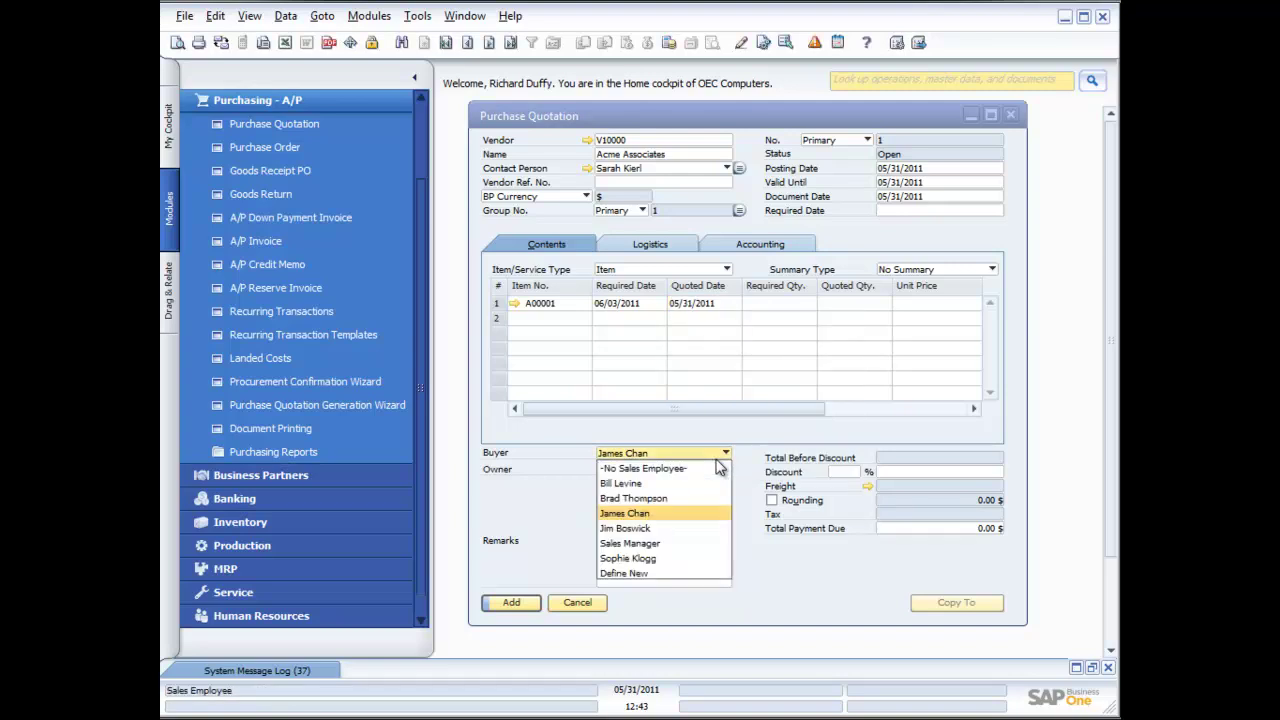
left_click(727, 311)
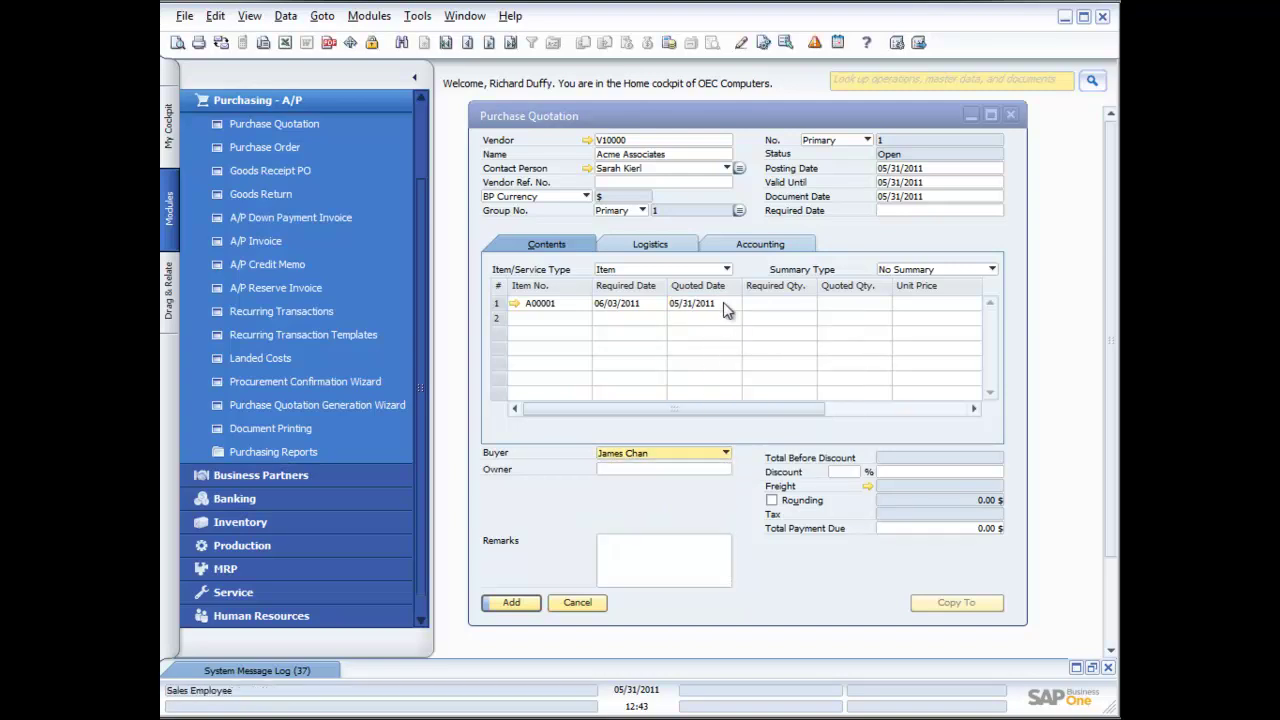
- Set the A00001 row's required quantity to 10, leave the quoted quantity and unit price empty, and try to add the quotation with a zero total
left_click(786, 302)
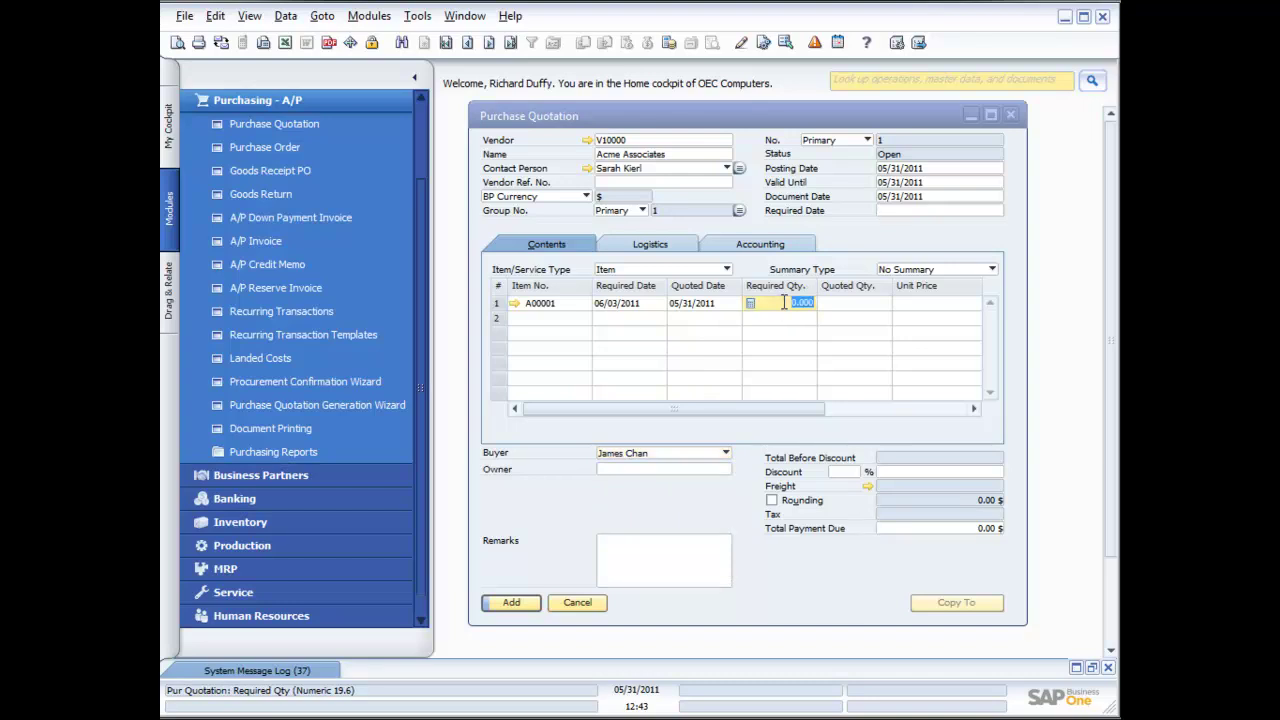
type("10")
key("Tab")
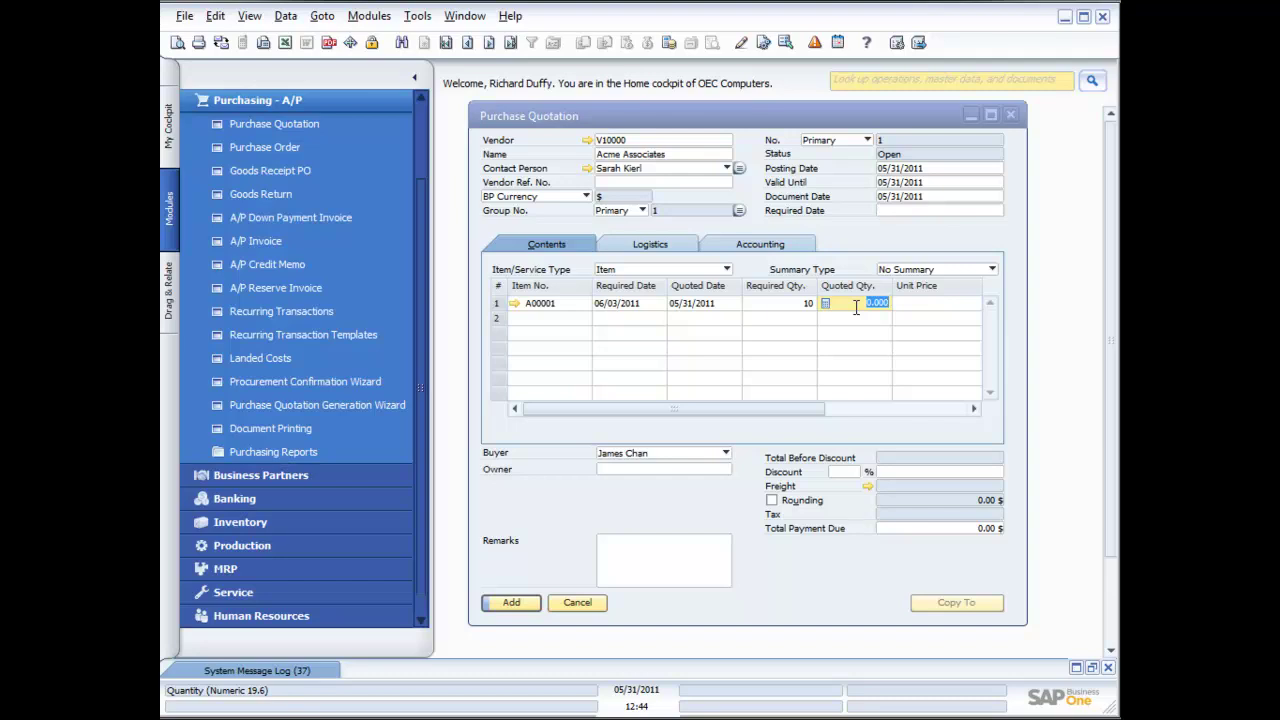
left_click(943, 303)
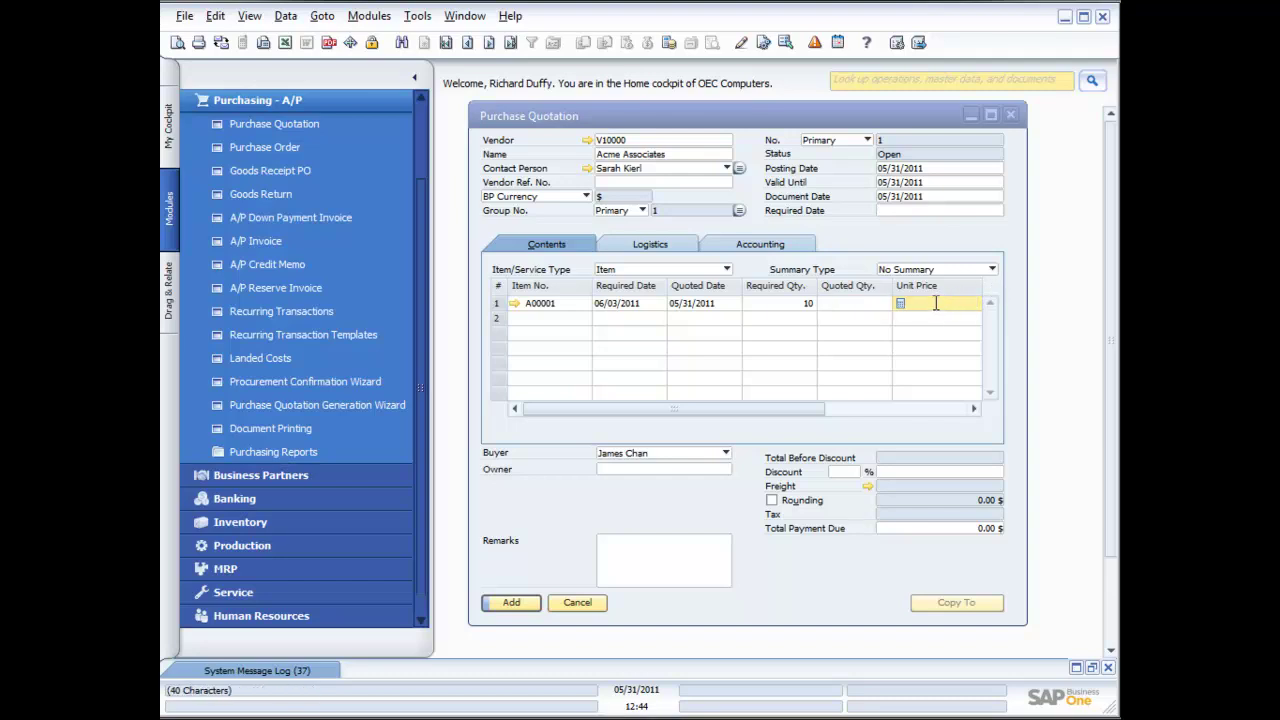
left_click(519, 603)
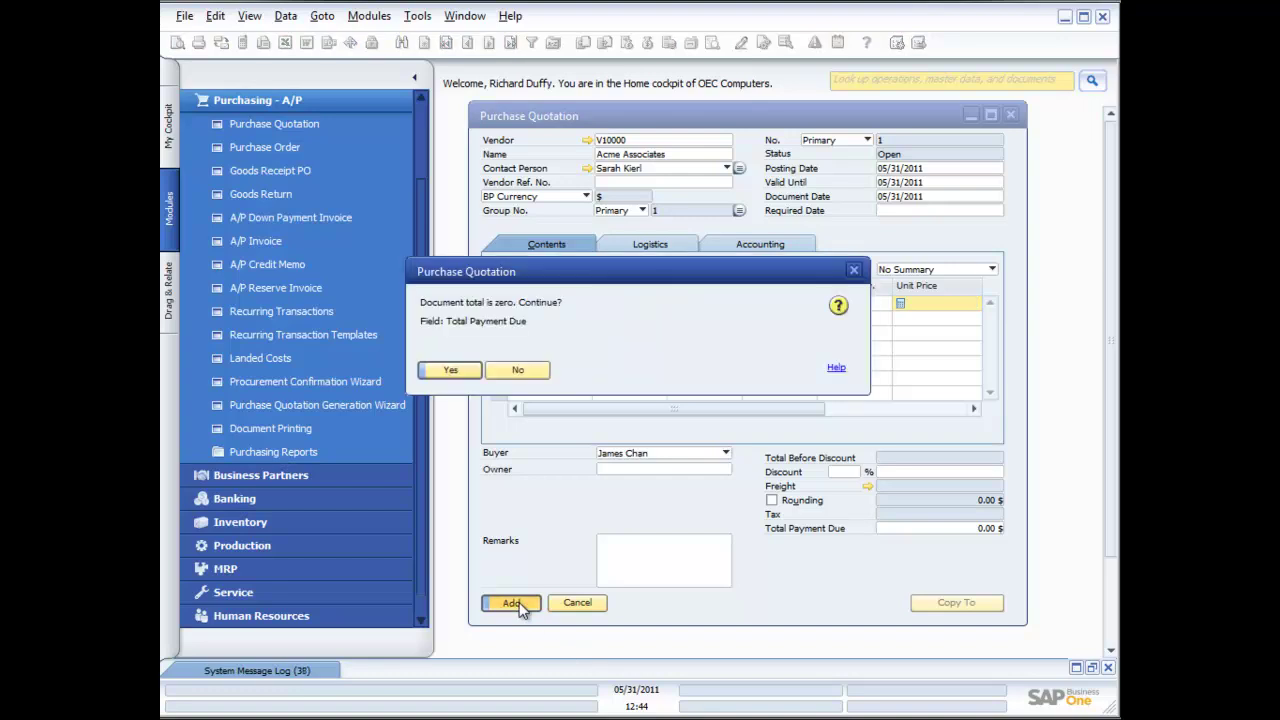
left_click(456, 372)
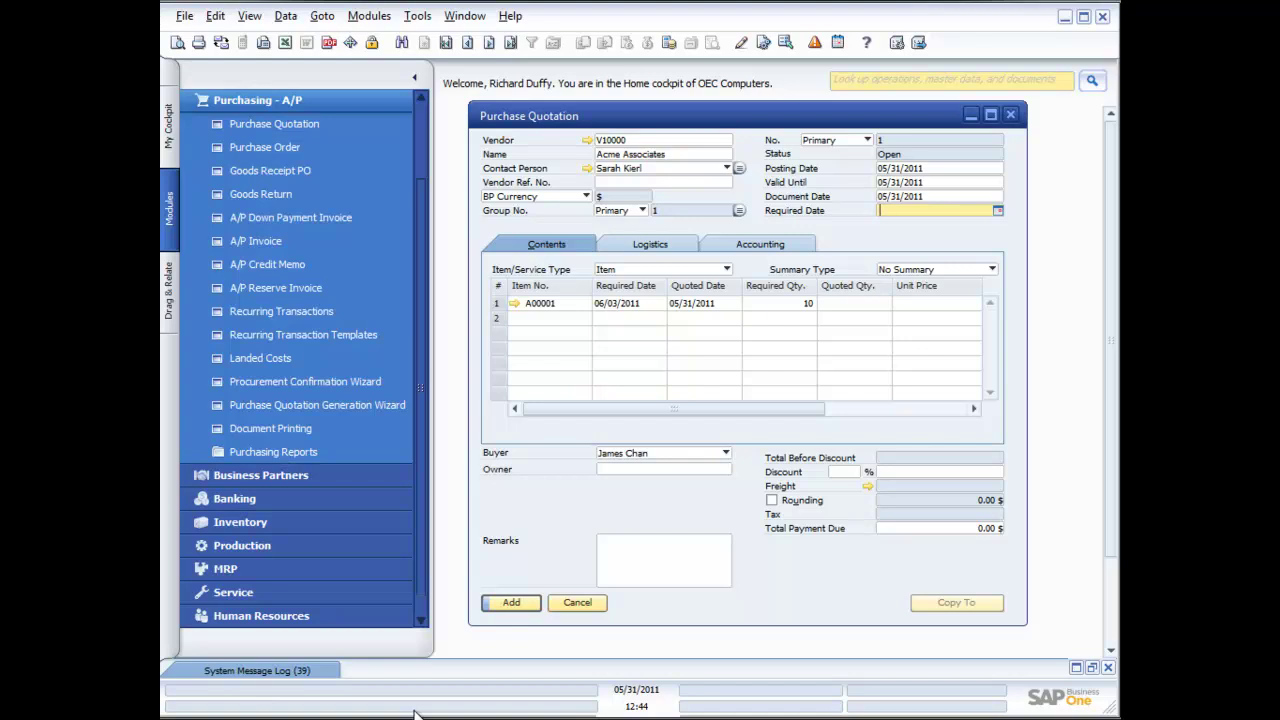
- Review the system message log and set the required date in the quotation header to 06/03/2011
left_click(889, 211)
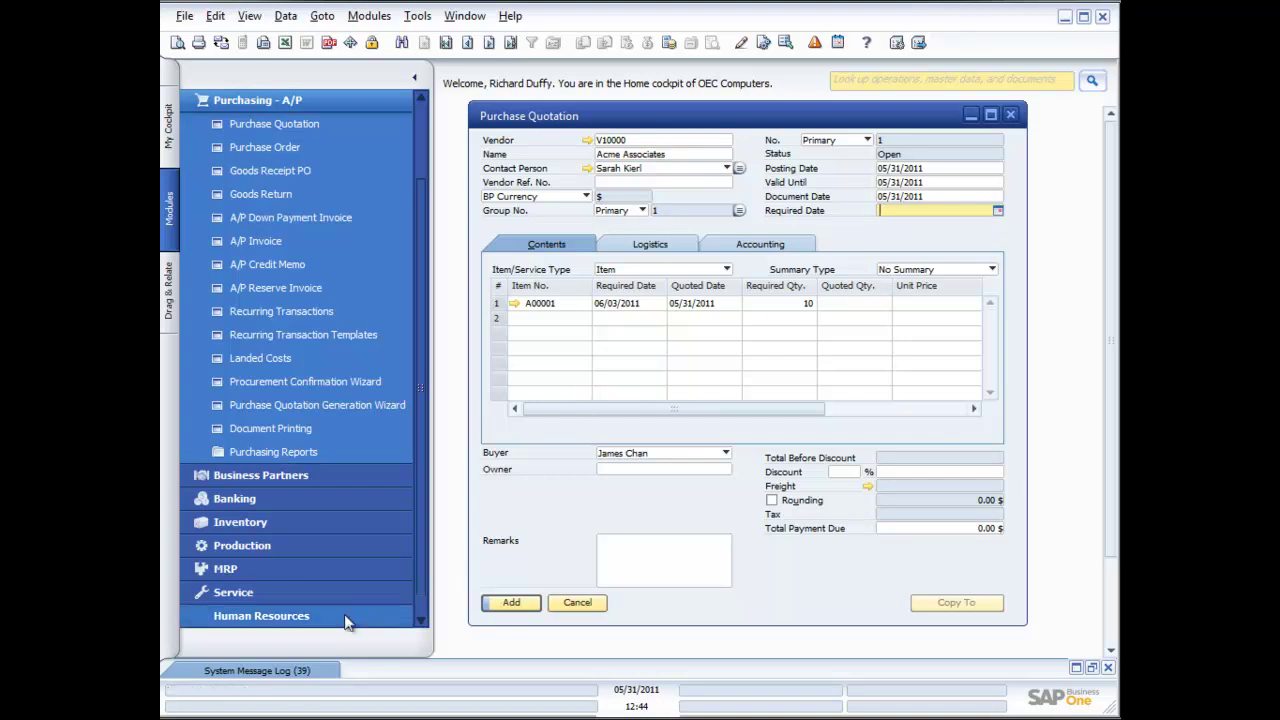
left_click(300, 668)
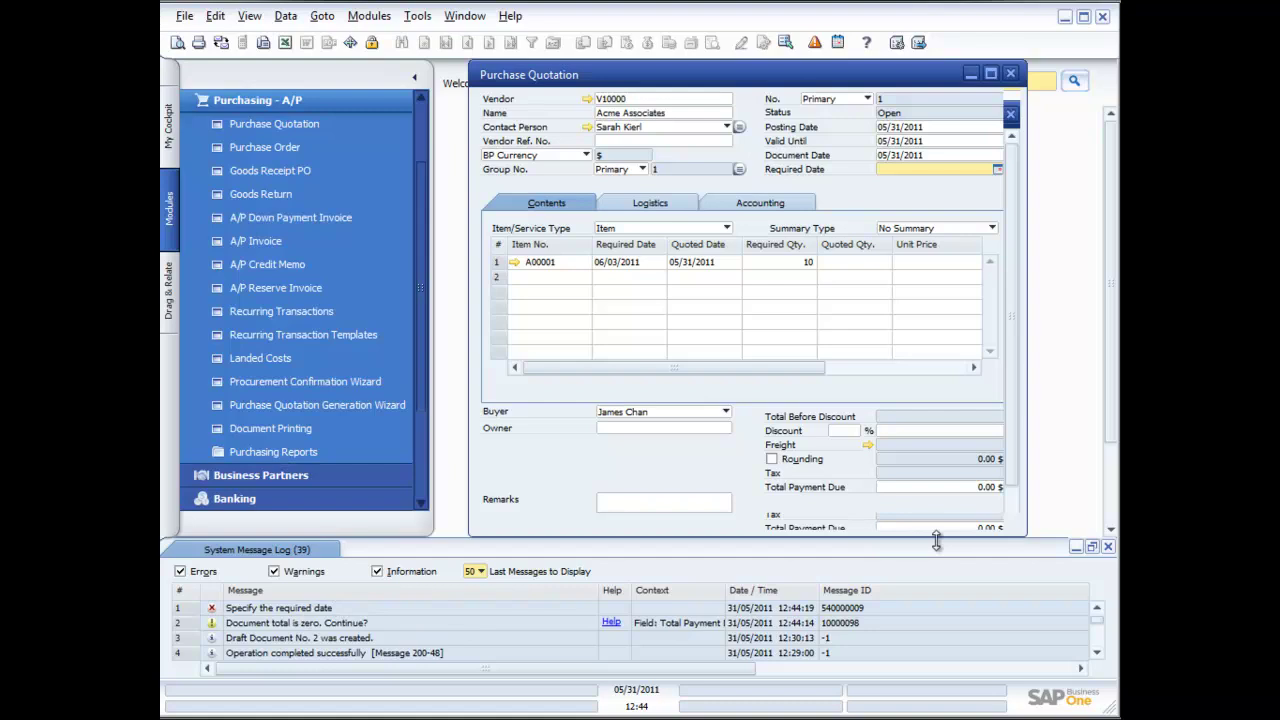
left_click(1076, 546)
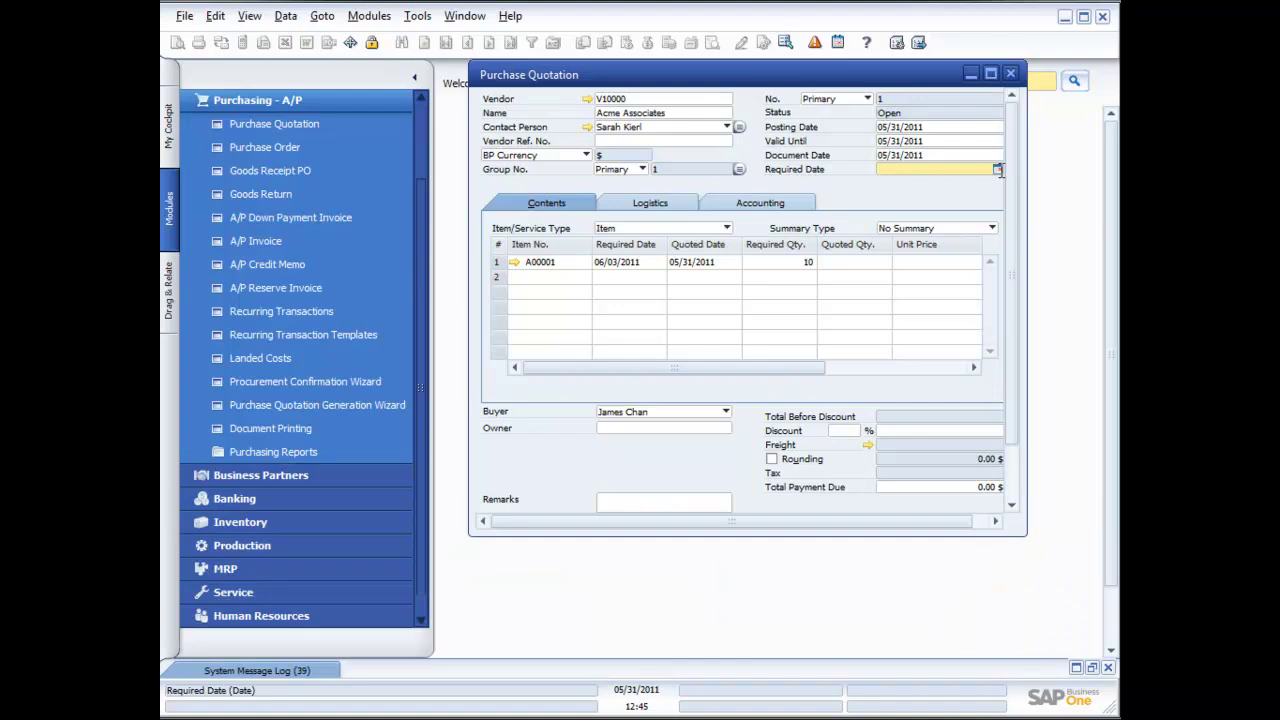
left_click(998, 170)
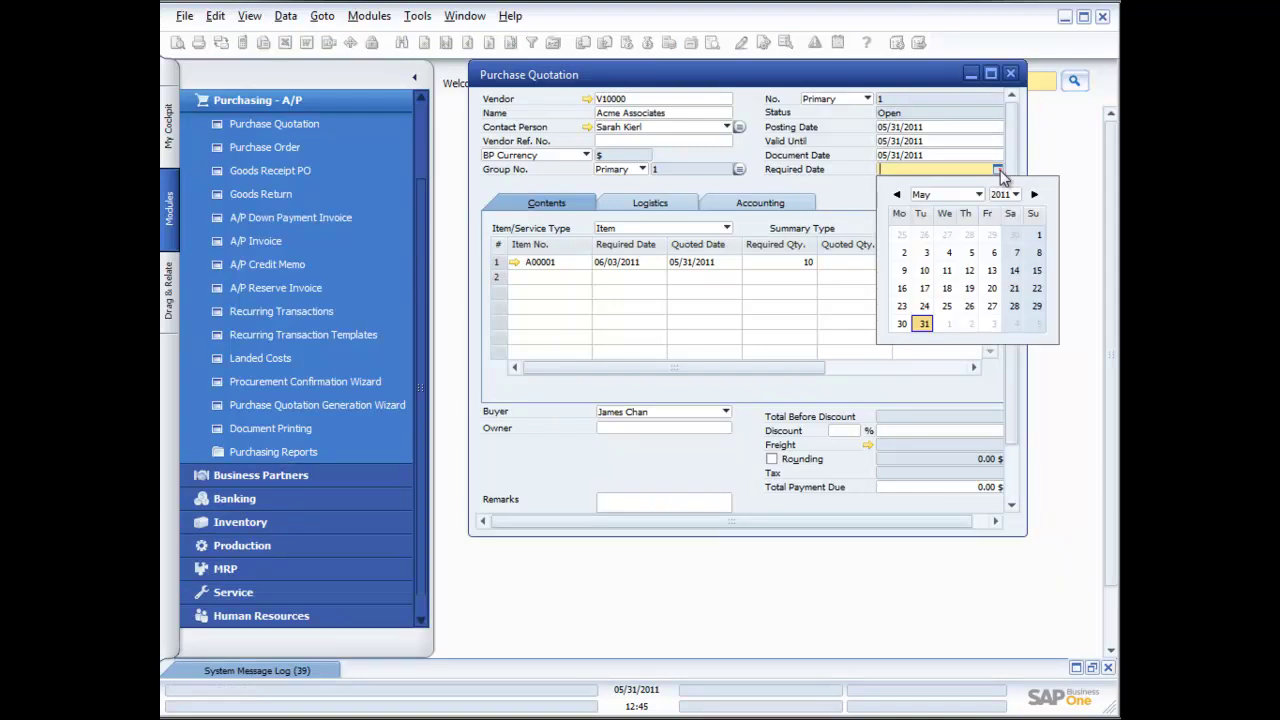
left_click(995, 326)
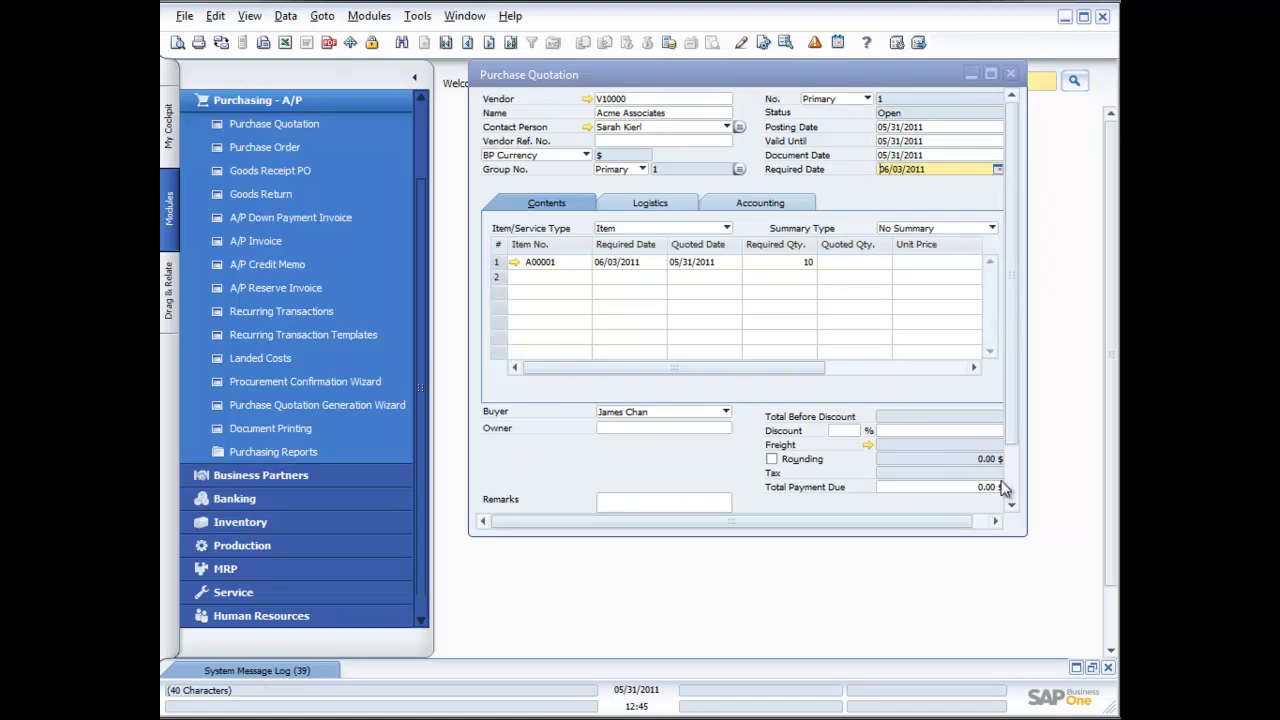
- Add the purchase quotation, updating the existing rows with the new required date and accepting the zero document total
scroll(1006, 478, "down", 2)
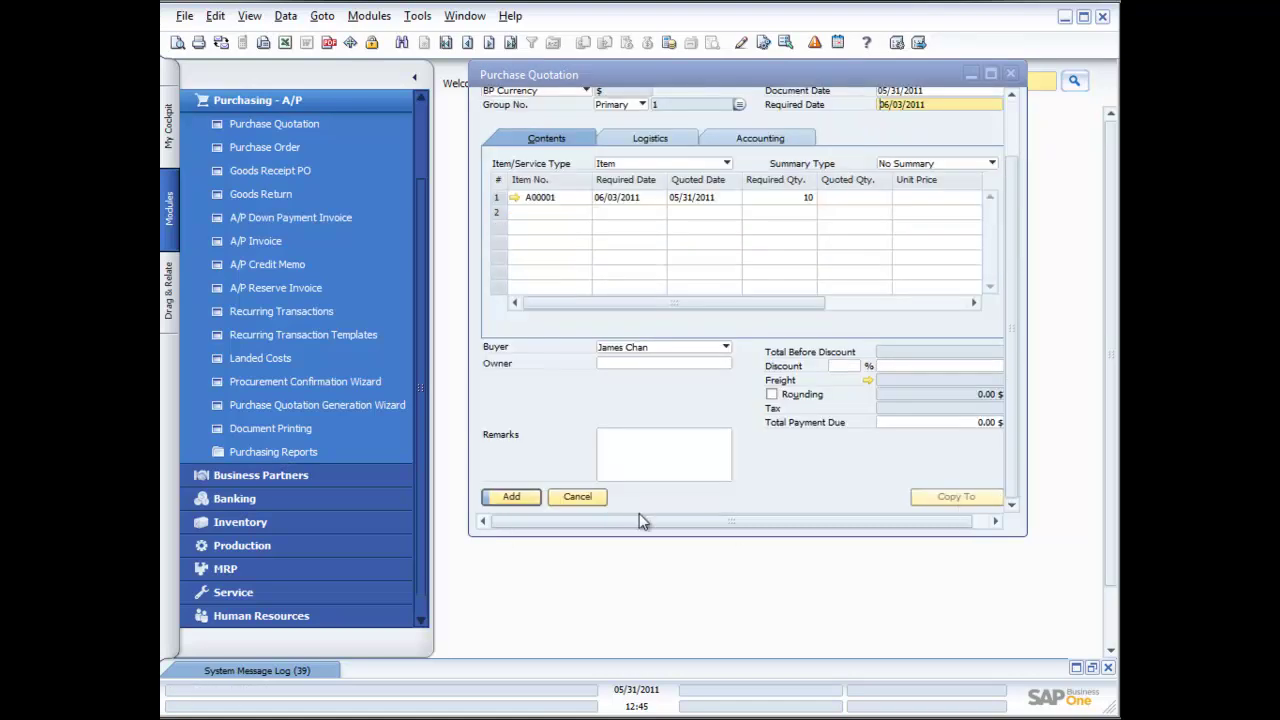
left_click(510, 496)
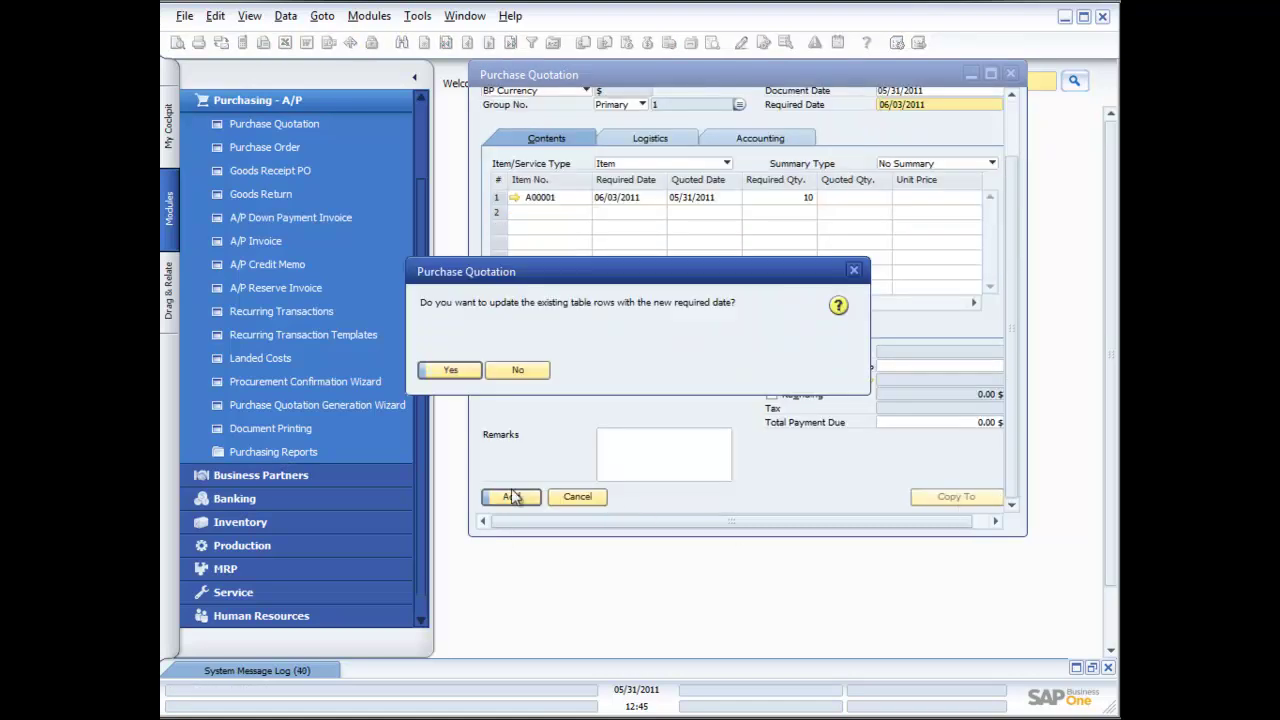
left_click(450, 370)
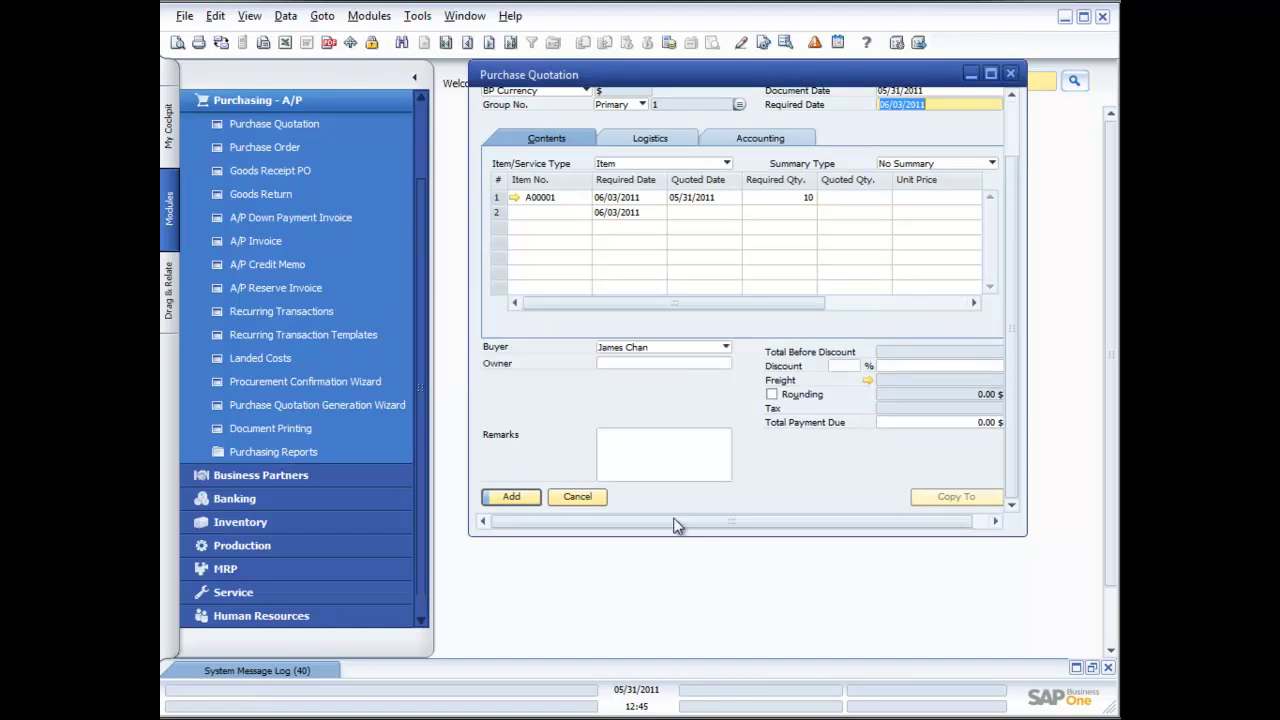
left_click(511, 497)
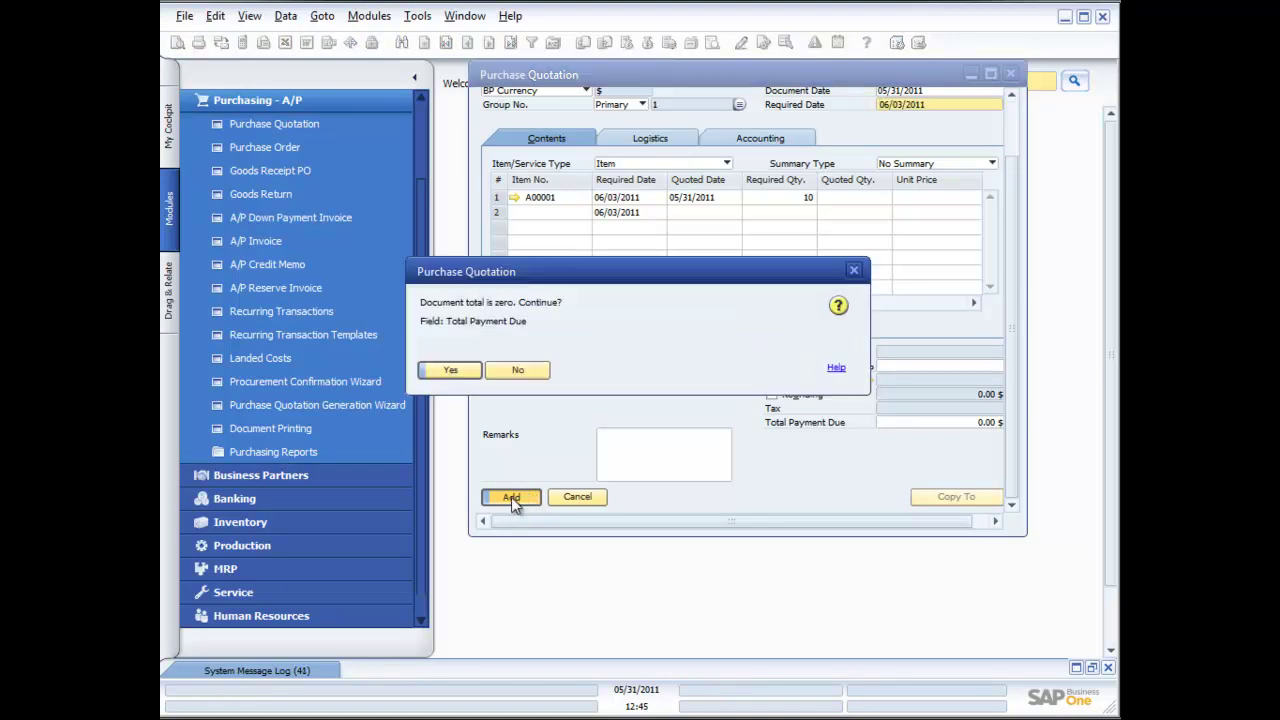
left_click(463, 375)
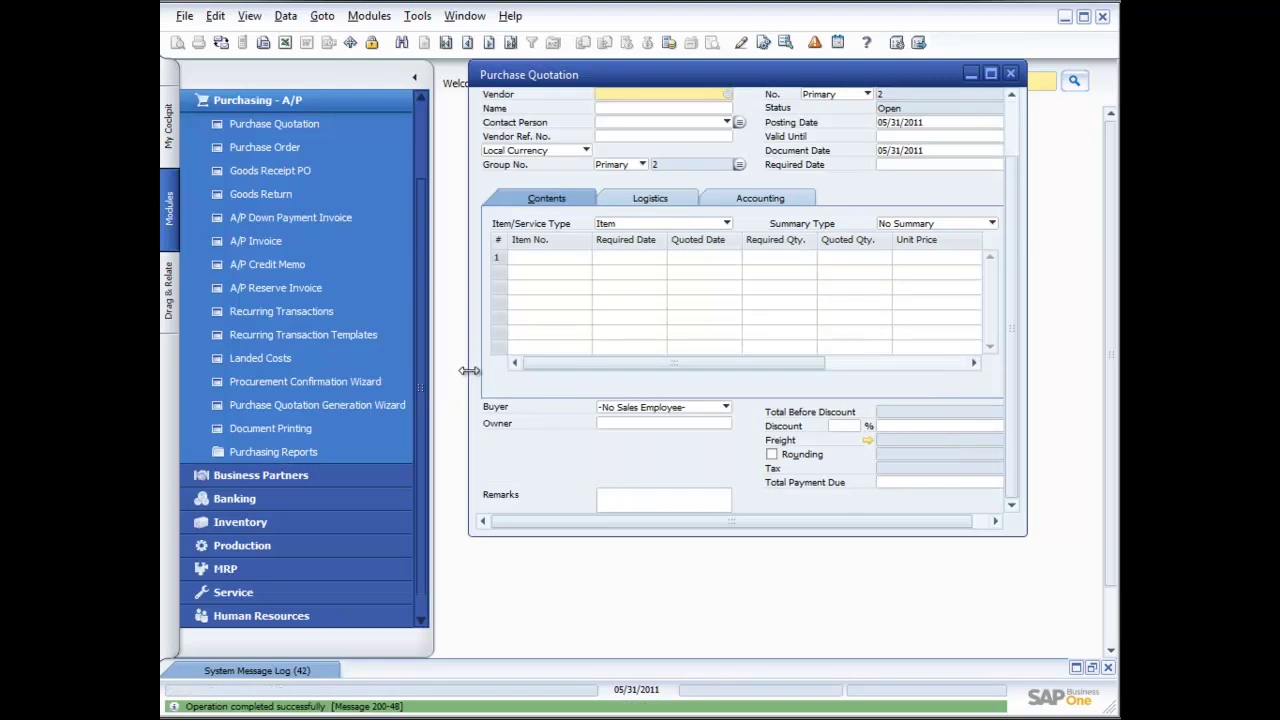
- Display the last saved purchase quotation and examine its print preview, including the vendor and address block
left_click(511, 42)
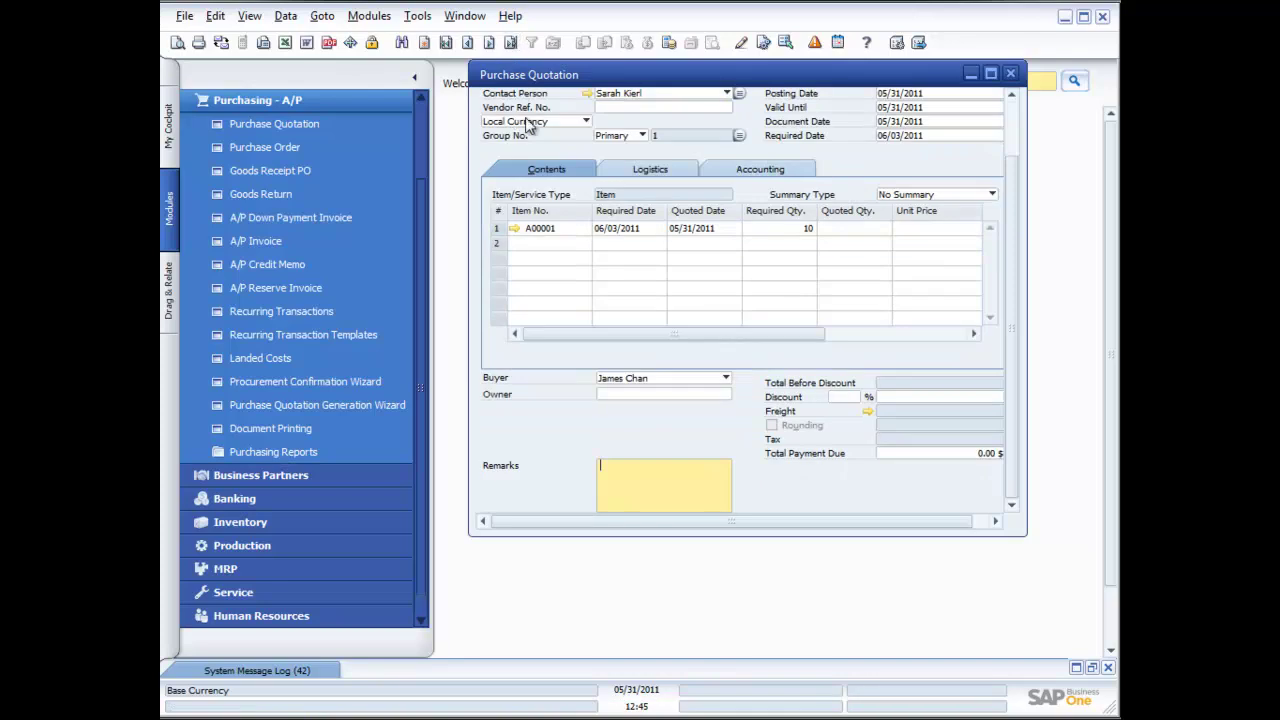
left_click(176, 44)
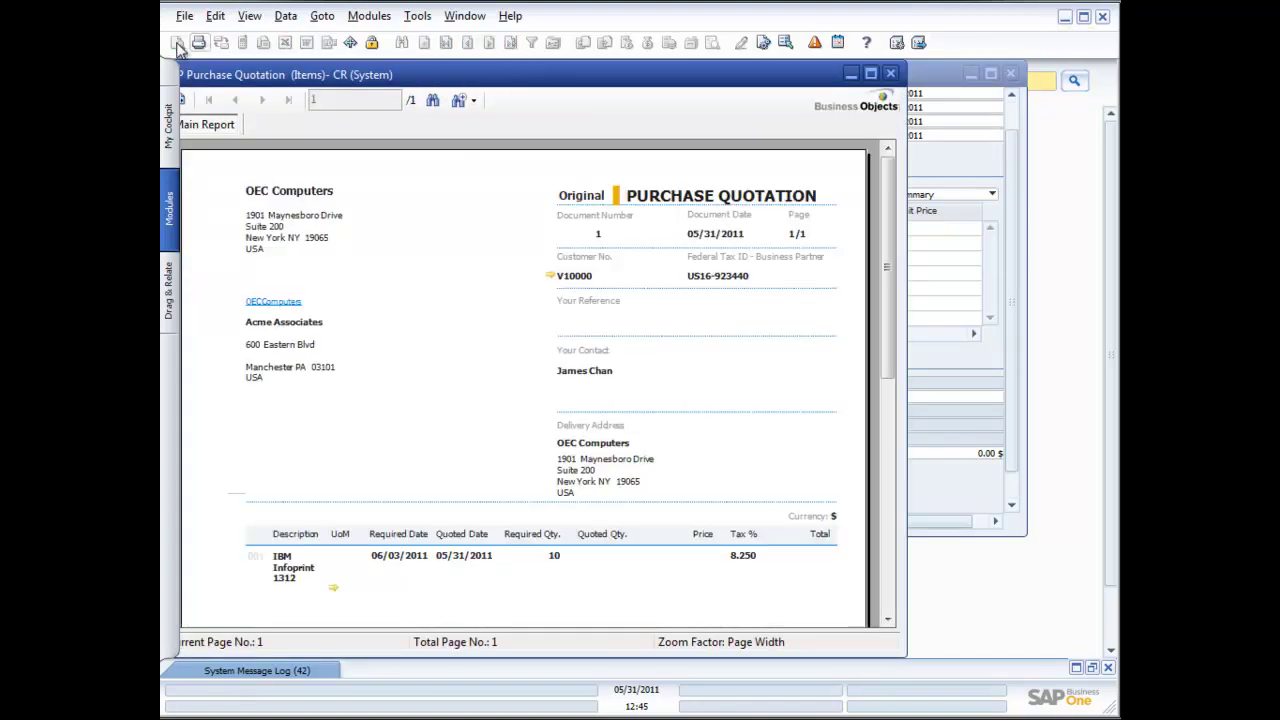
left_click(400, 250)
left_click(320, 330)
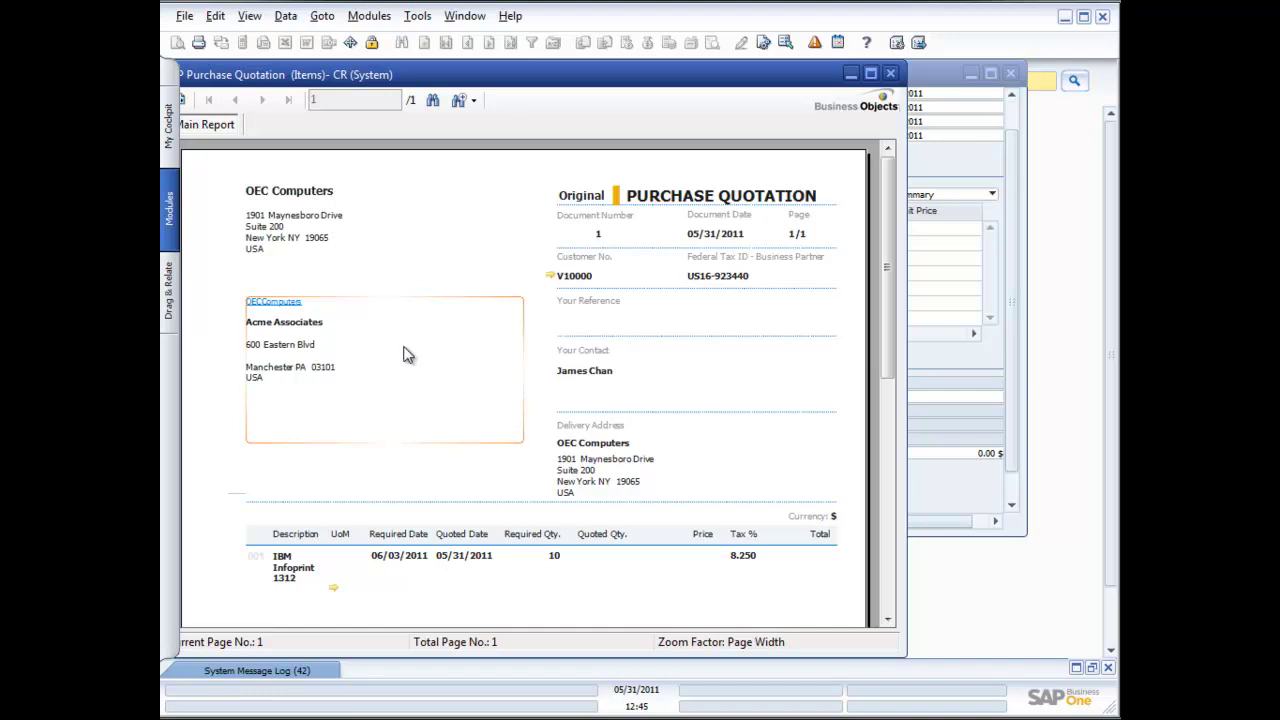
left_click(890, 73)
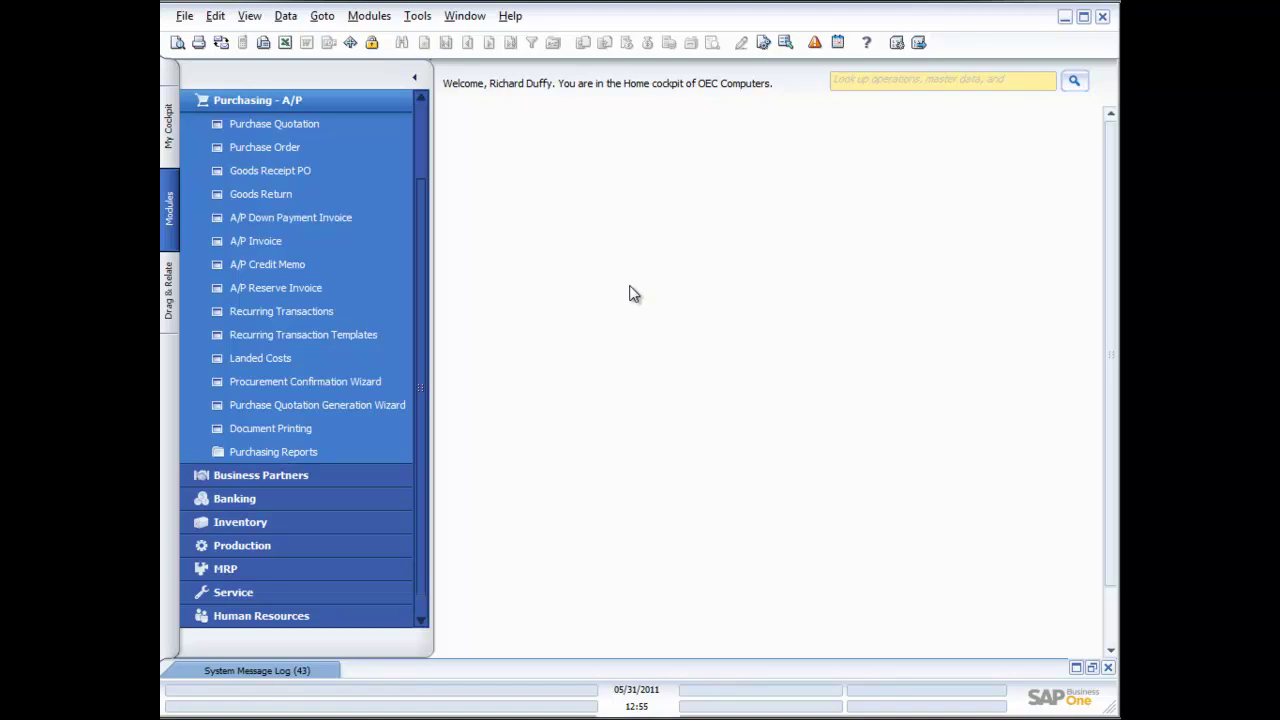
- Open the Purchase Quotation Generation Wizard and move its window clear of the module list
left_click(329, 404)
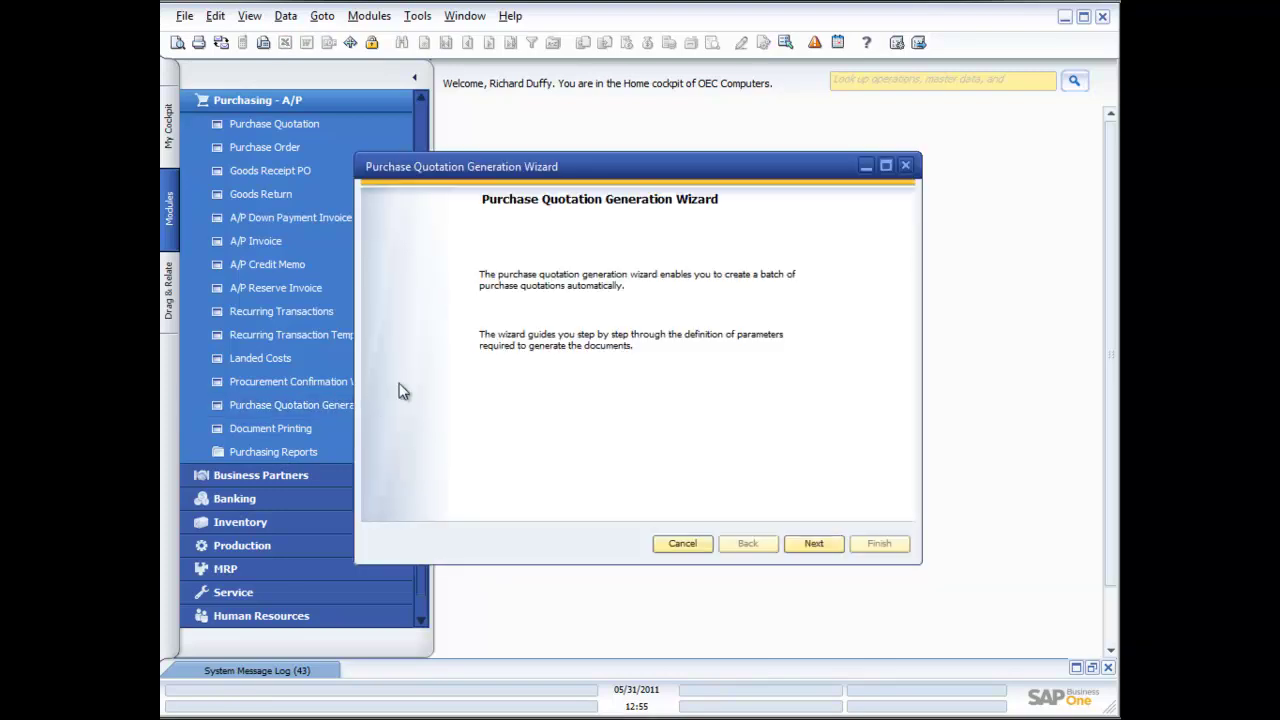
left_click_drag(640, 164, 725, 147)
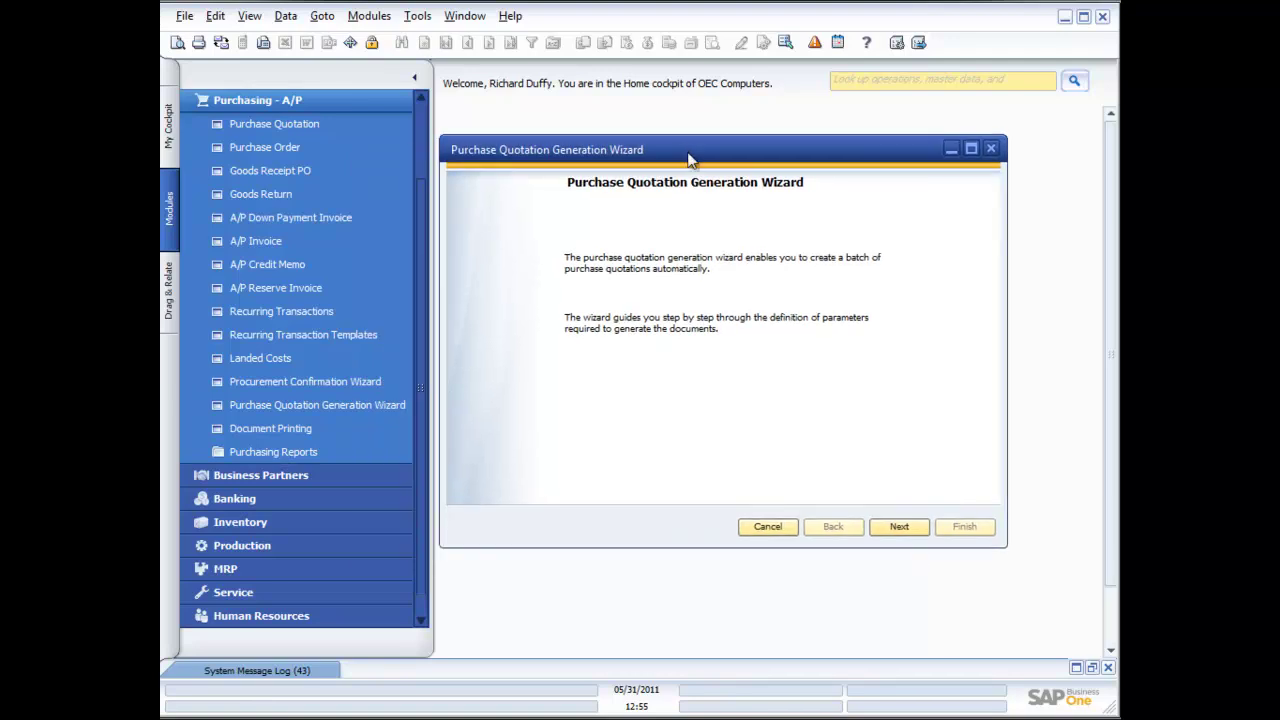
- Name the wizard's new parameter set Default PQ Set and continue to the item selection
left_click(904, 527)
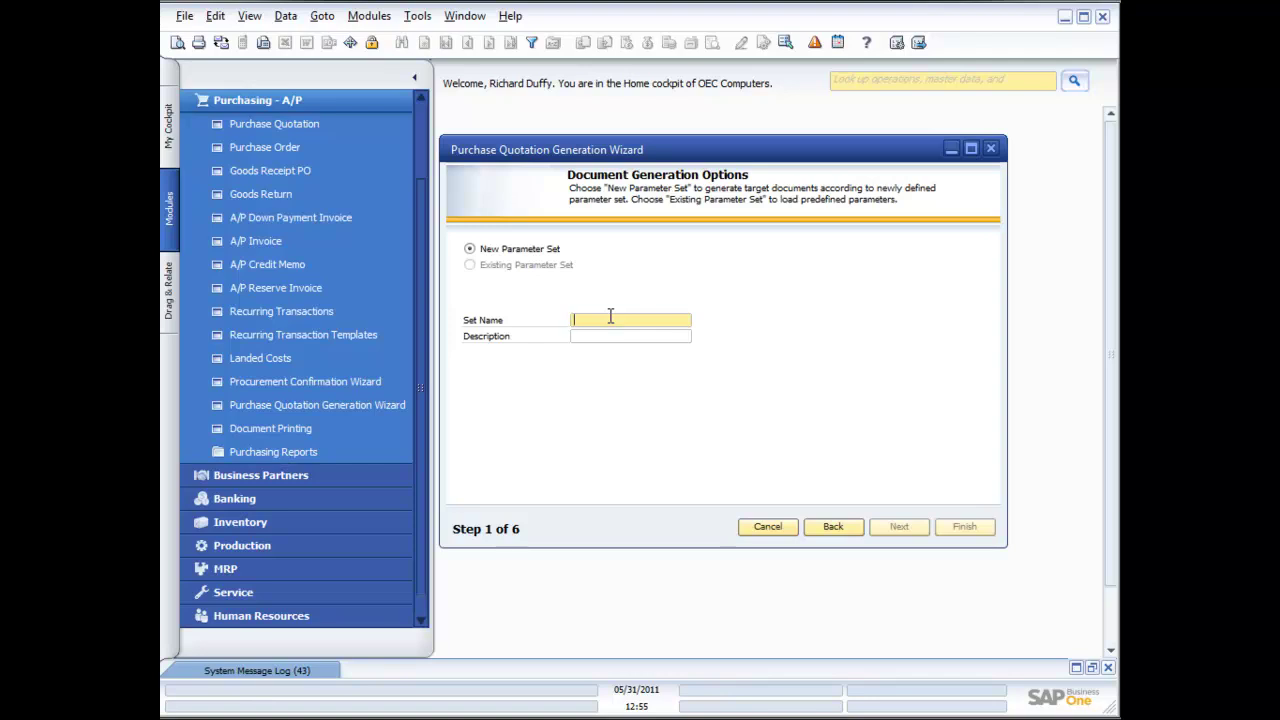
type("Default PQ Set")
key("Tab")
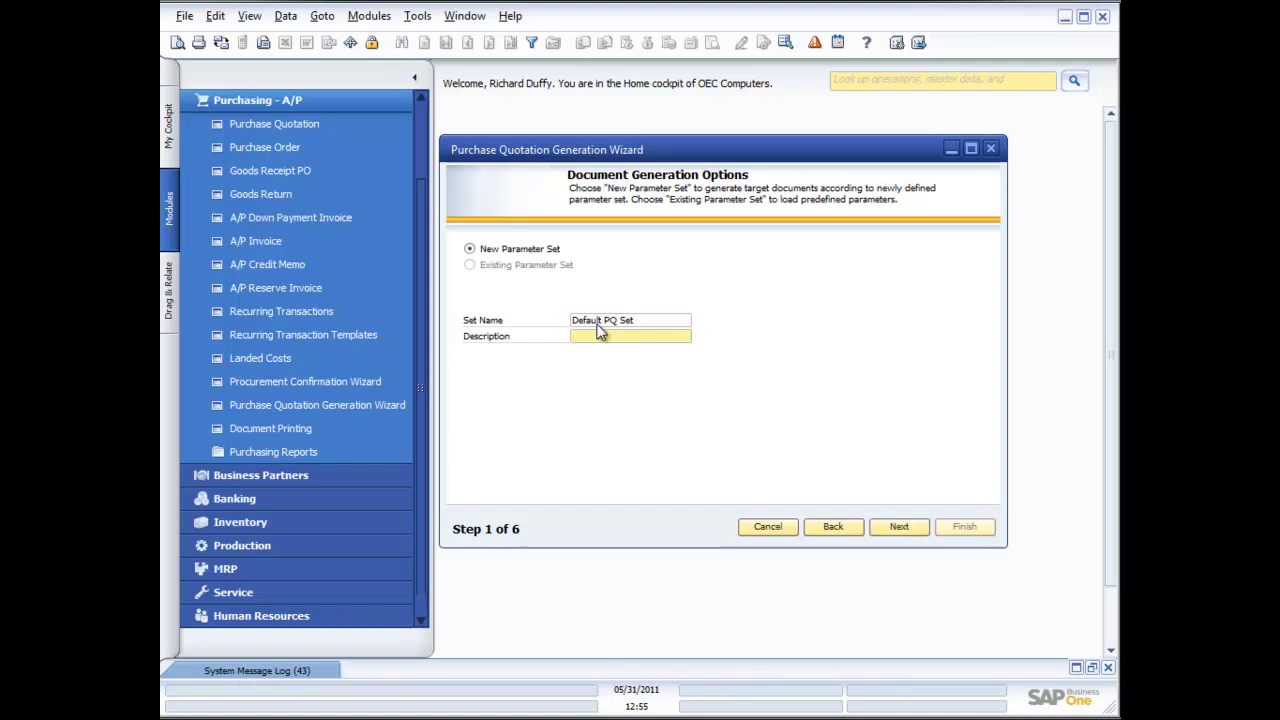
left_click(899, 527)
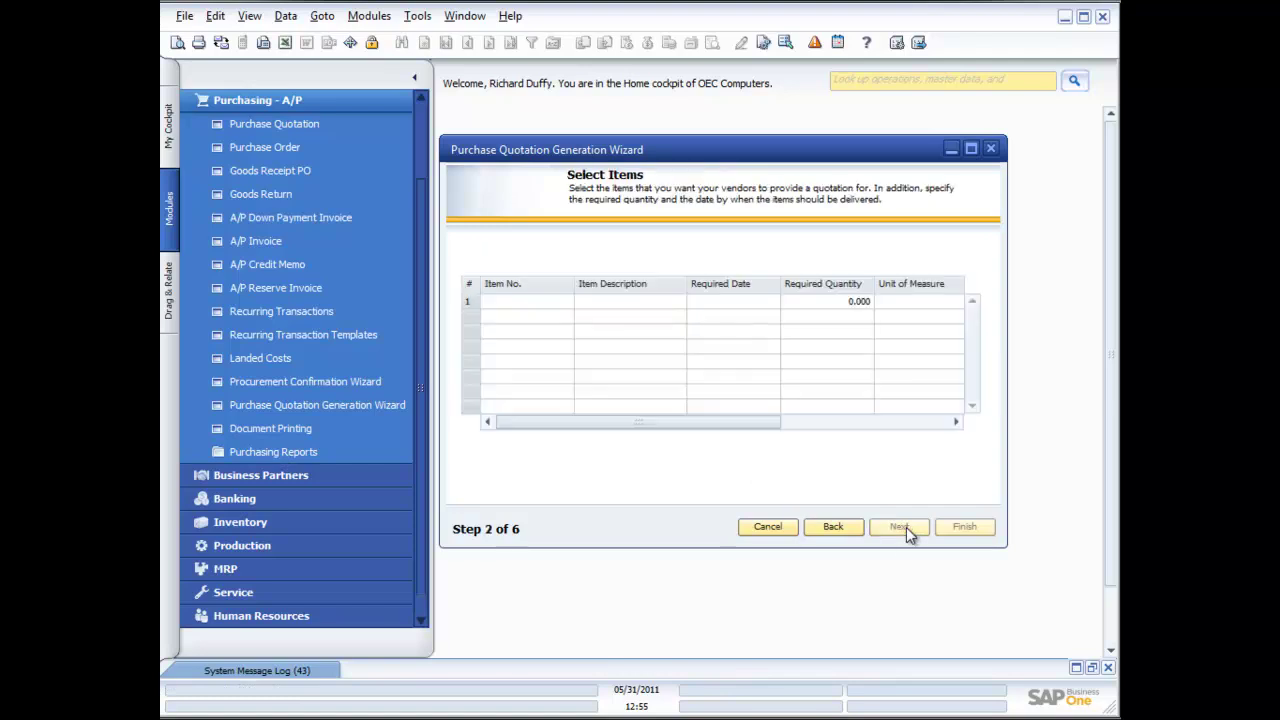
- Select item A00001 for quotation with a required date of 06/03/2011 and a required quantity of 10
left_click(568, 302)
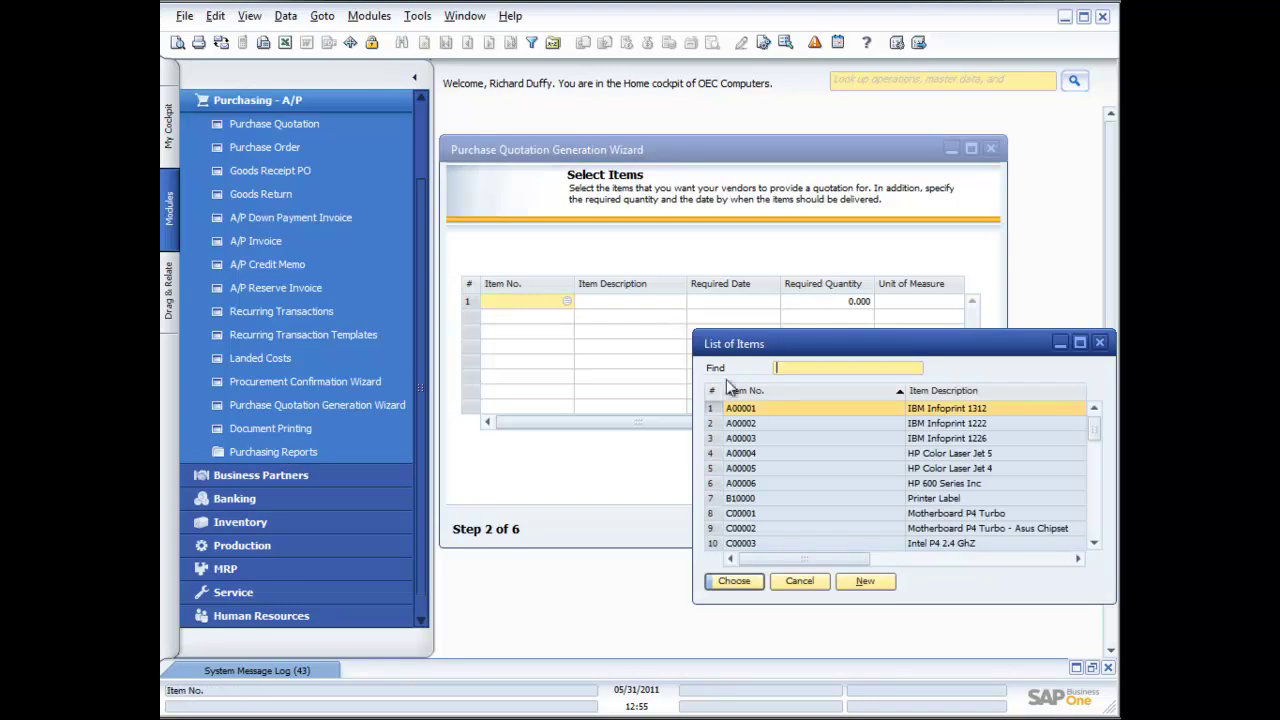
double_click(753, 403)
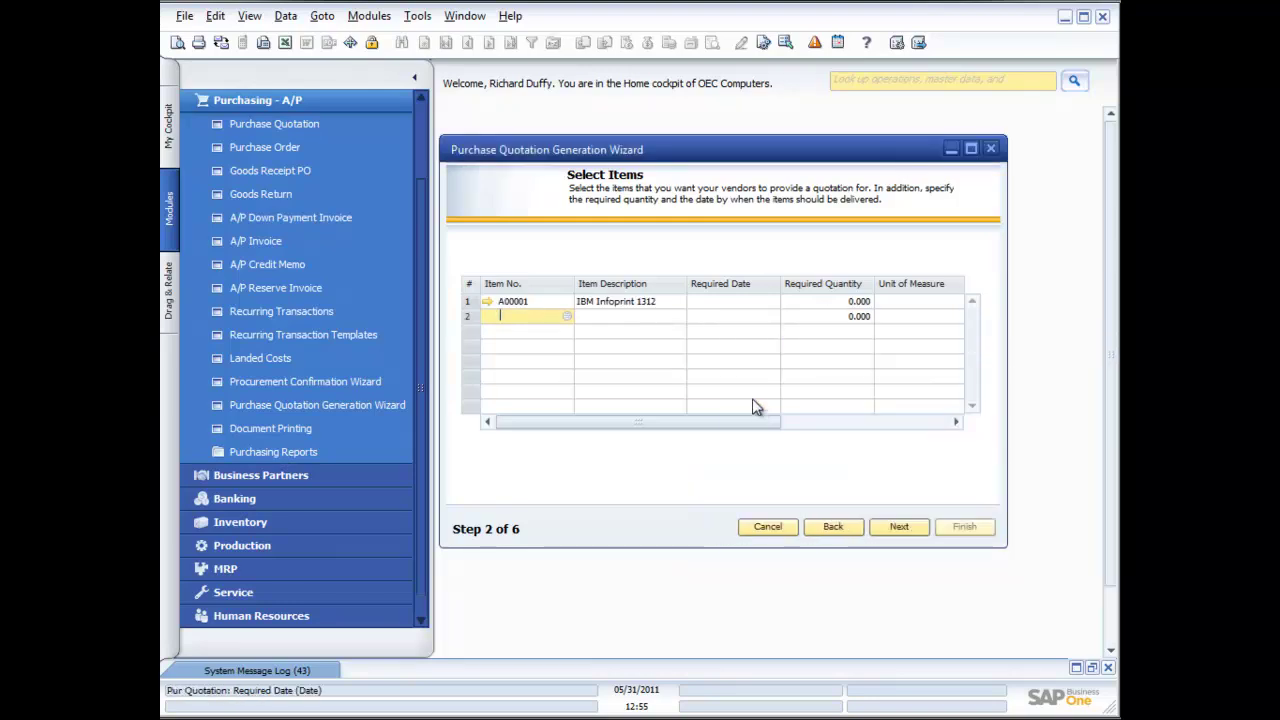
left_click(603, 302)
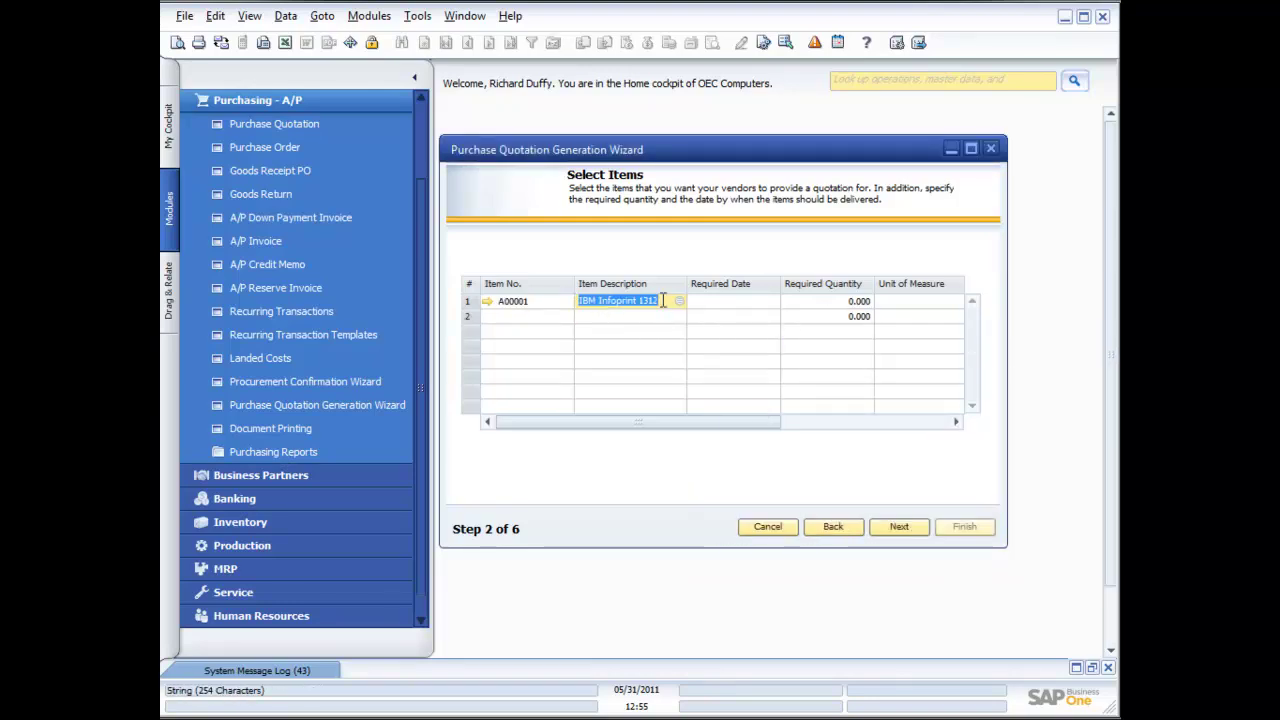
left_click(738, 301)
left_click(772, 302)
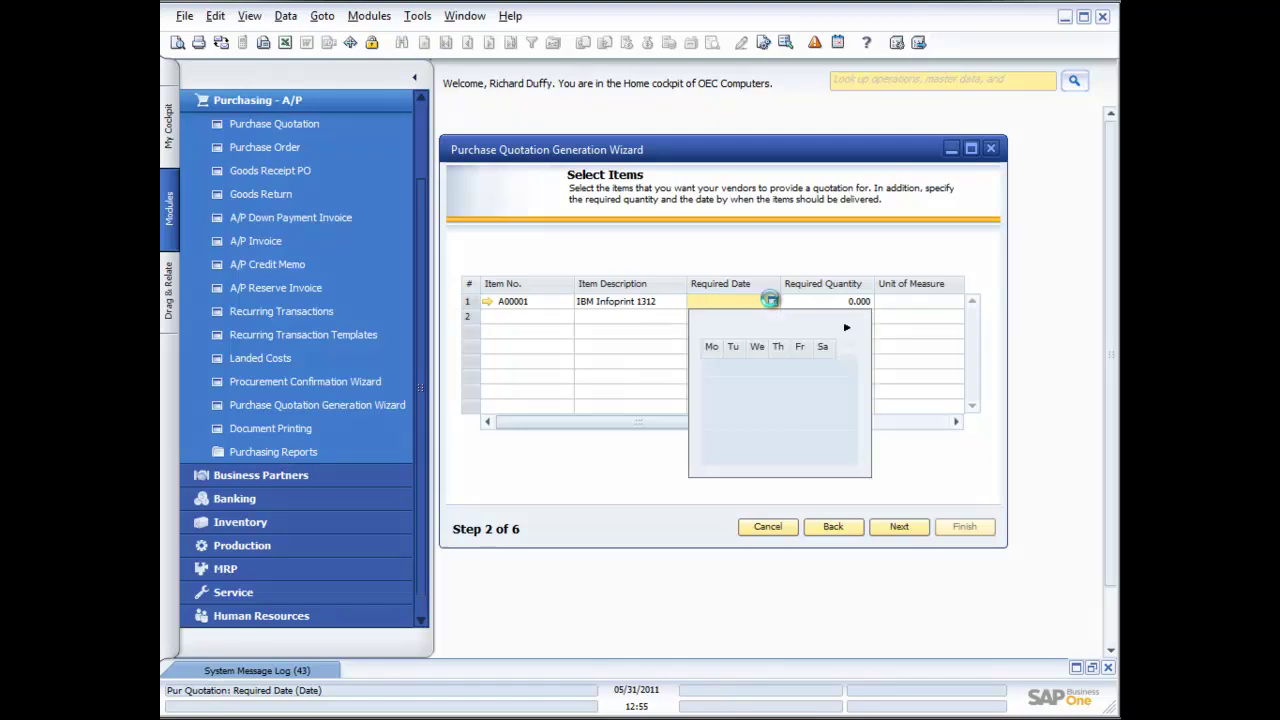
left_click(805, 457)
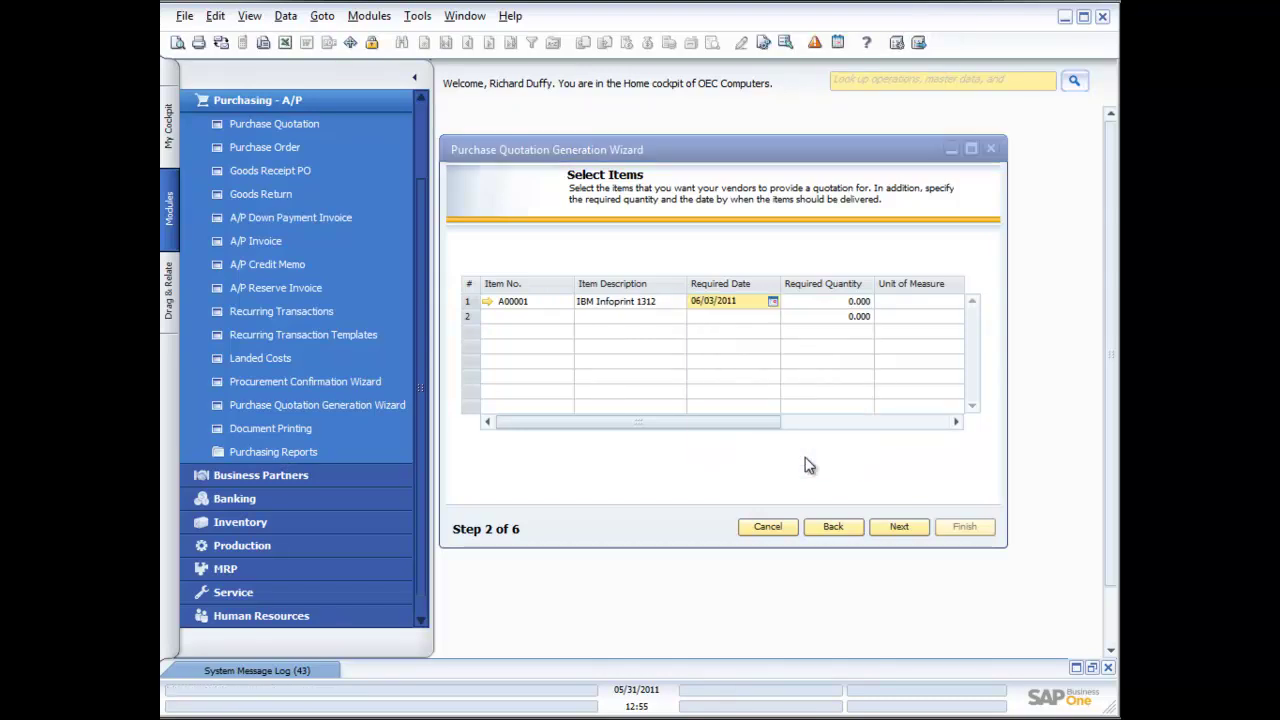
left_click(859, 302)
type("10")
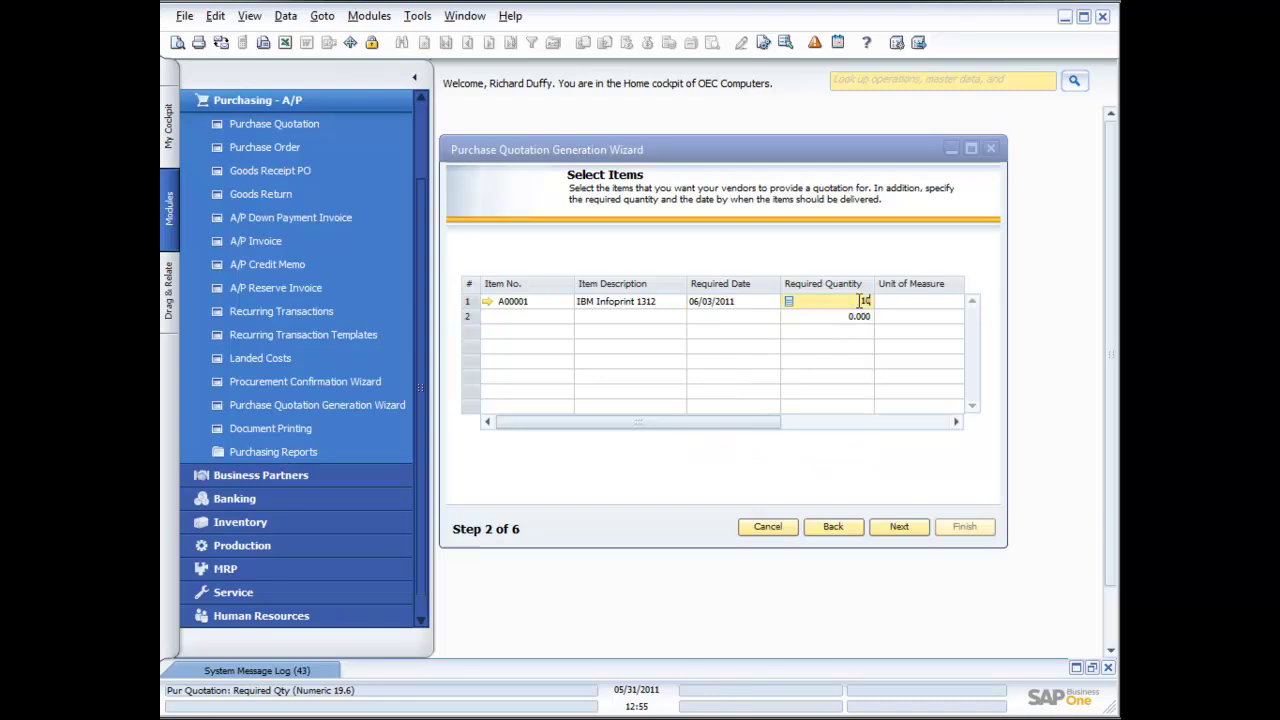
- Set the valid-until date of the A00001 item line to 06/03/2011
left_click(899, 527)
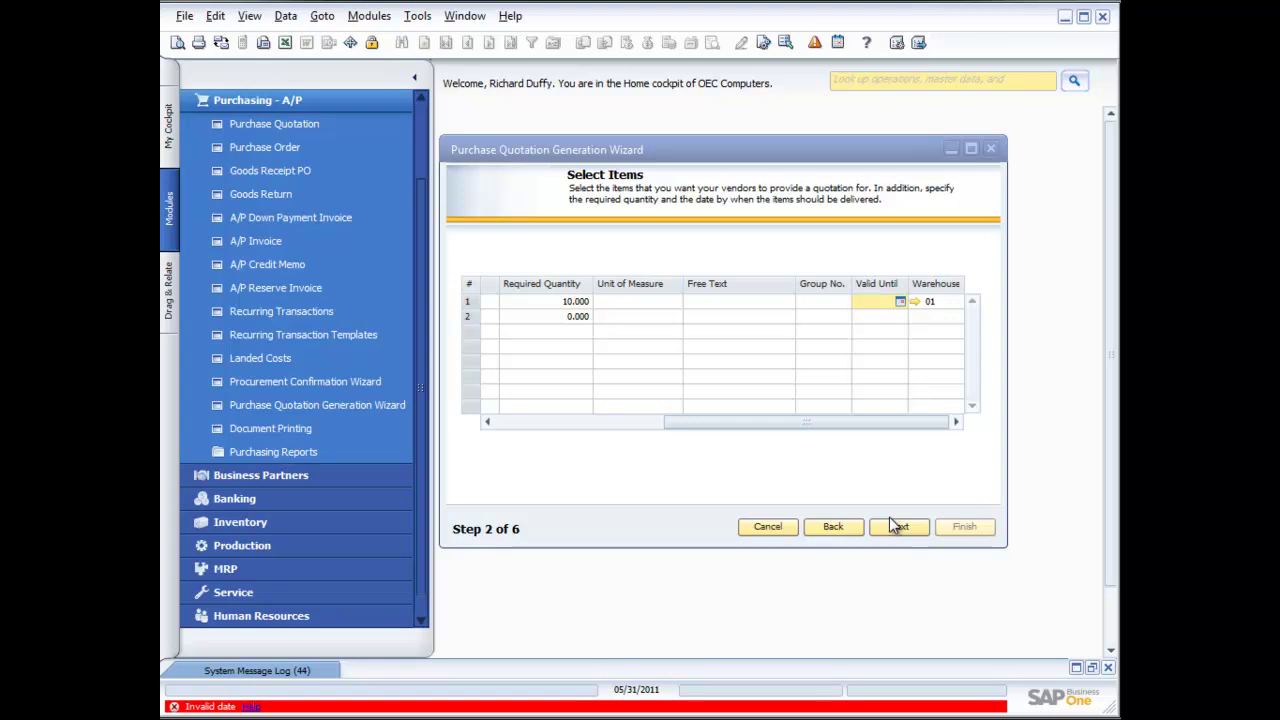
left_click(900, 301)
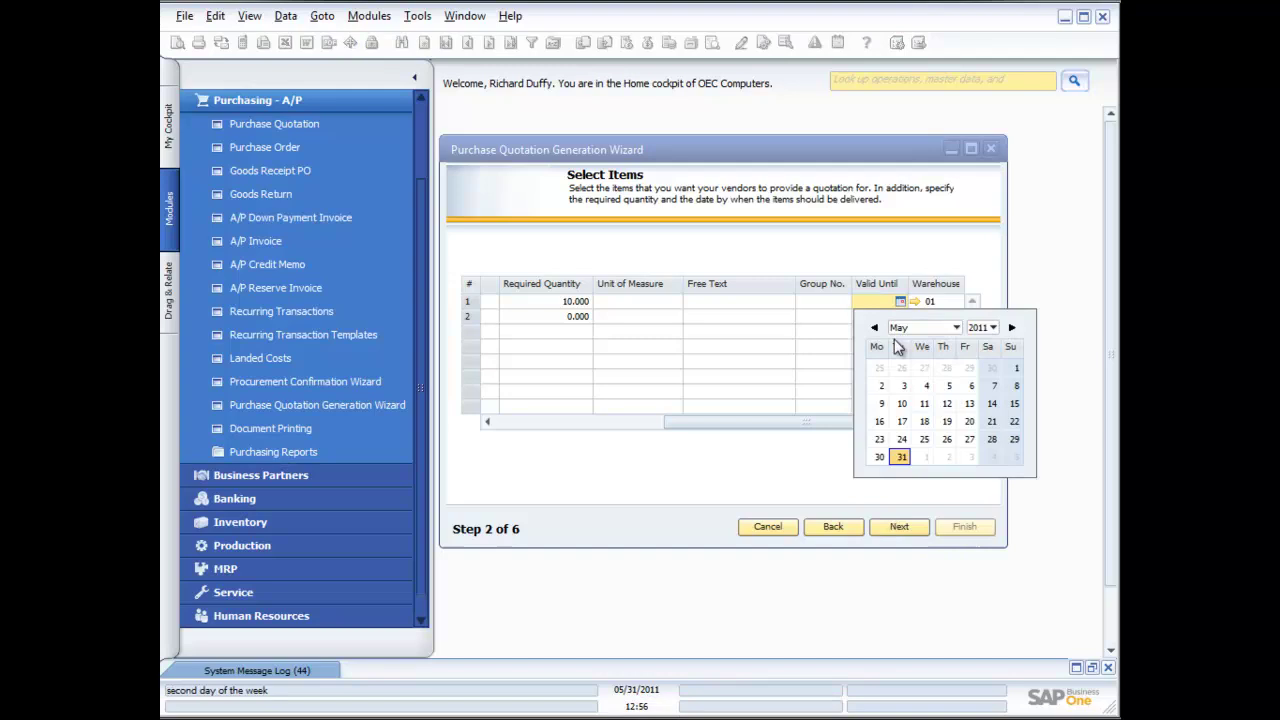
left_click(968, 456)
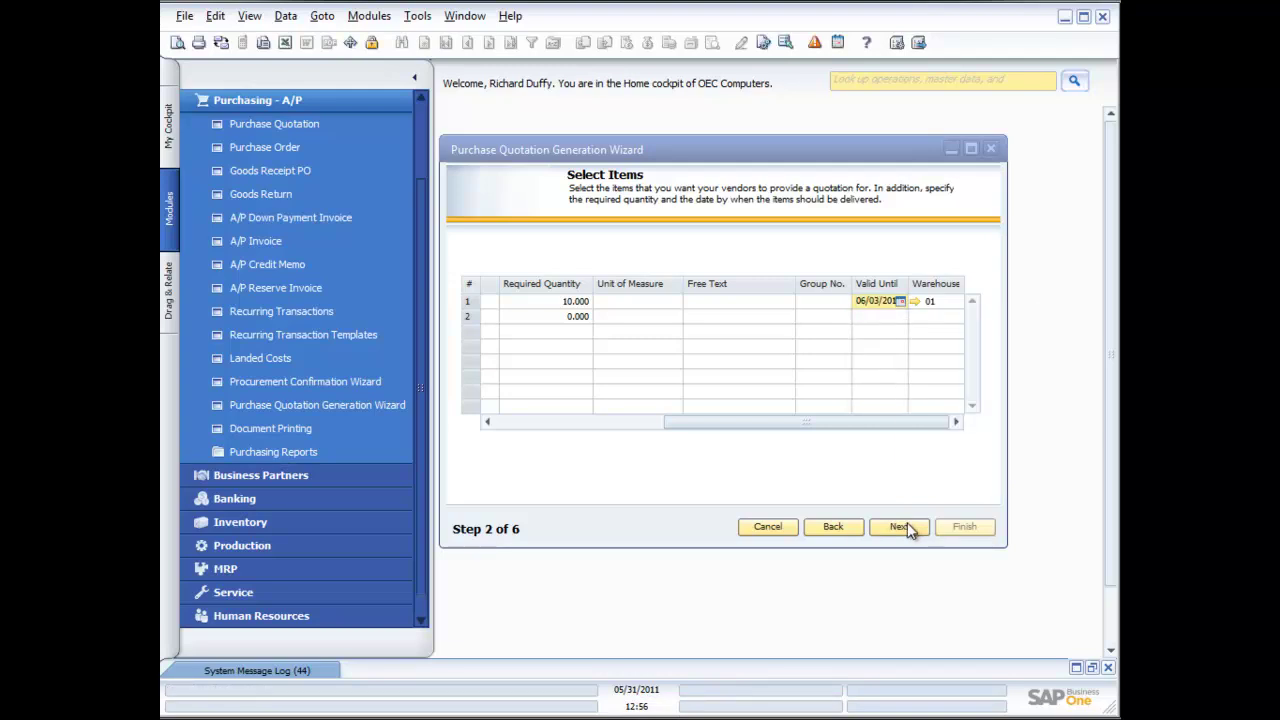
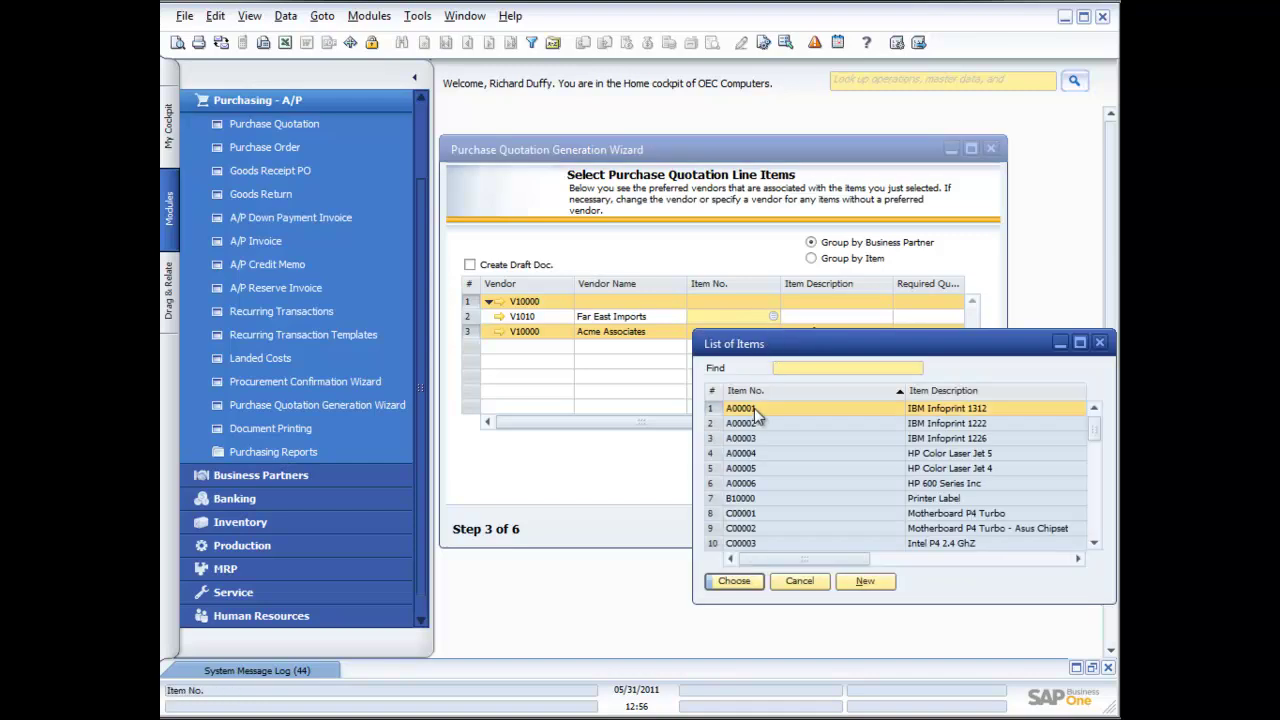
- Assign item A00001 to the Far East Imports vendor line with quantity 10 and required date 06/03/2011
double_click(754, 408)
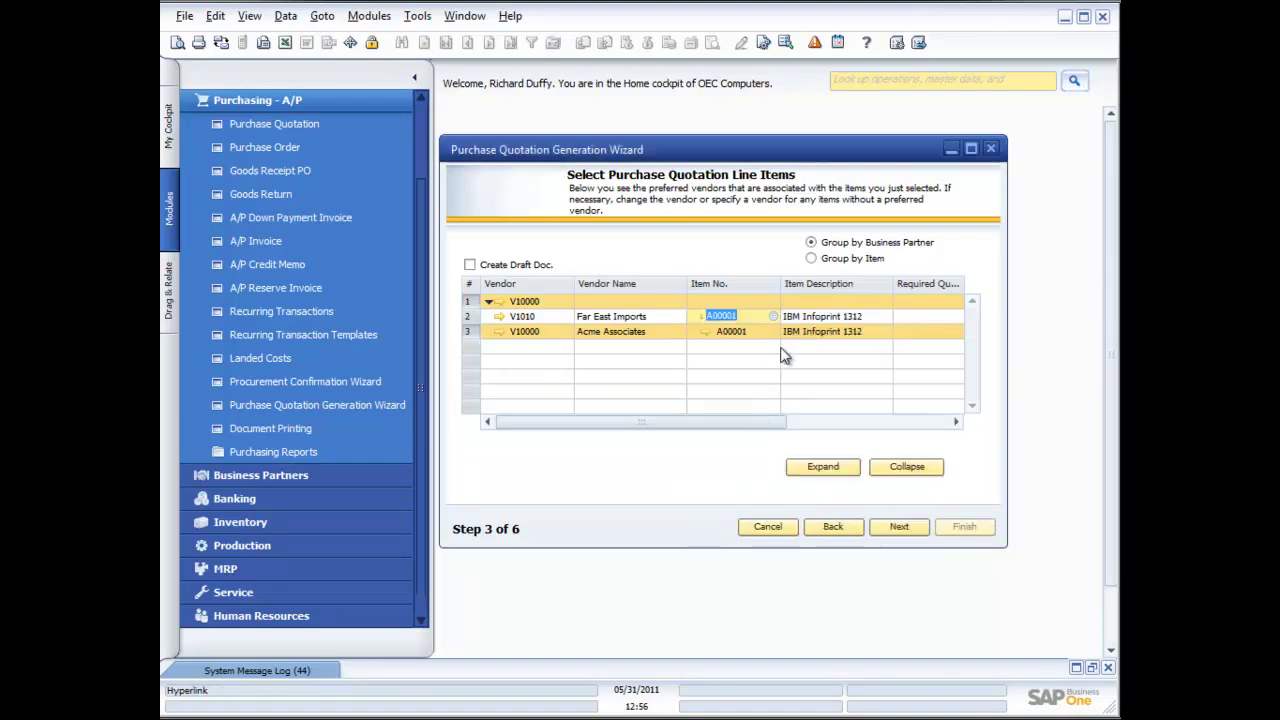
left_click(948, 421)
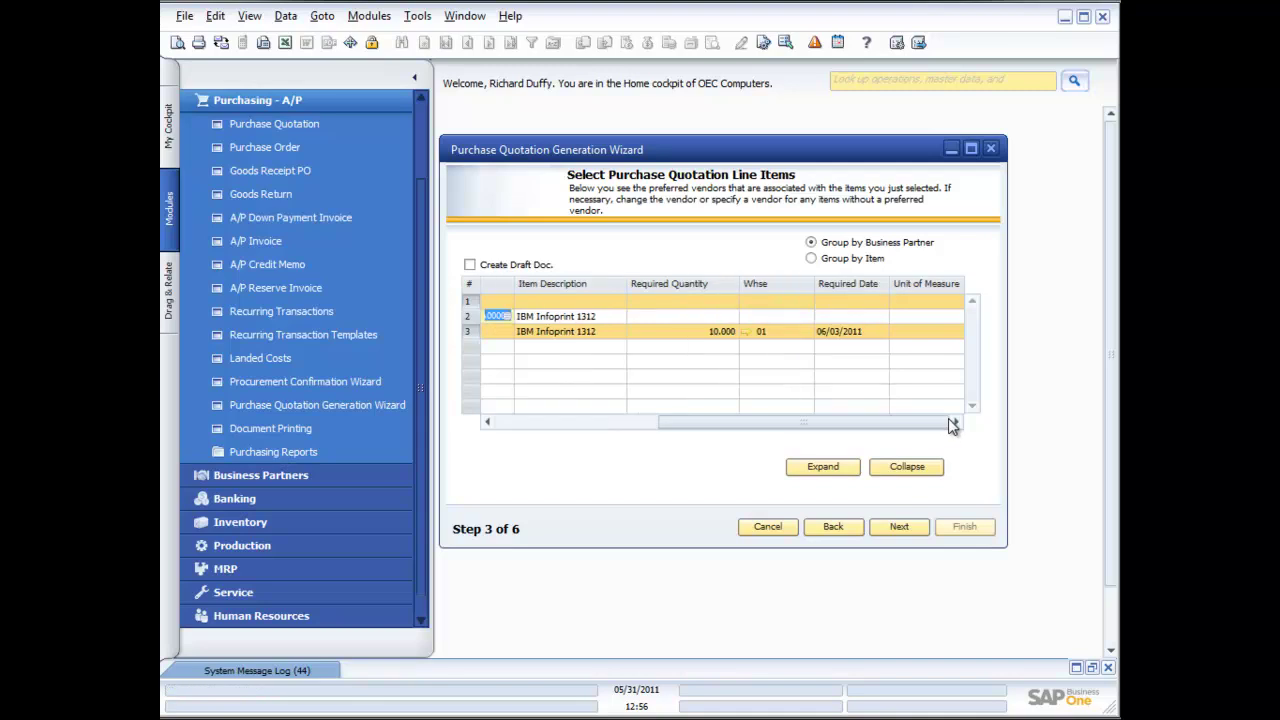
left_click(722, 316)
type("10")
key("Tab")
left_click(831, 314)
left_click(881, 316)
left_click(933, 471)
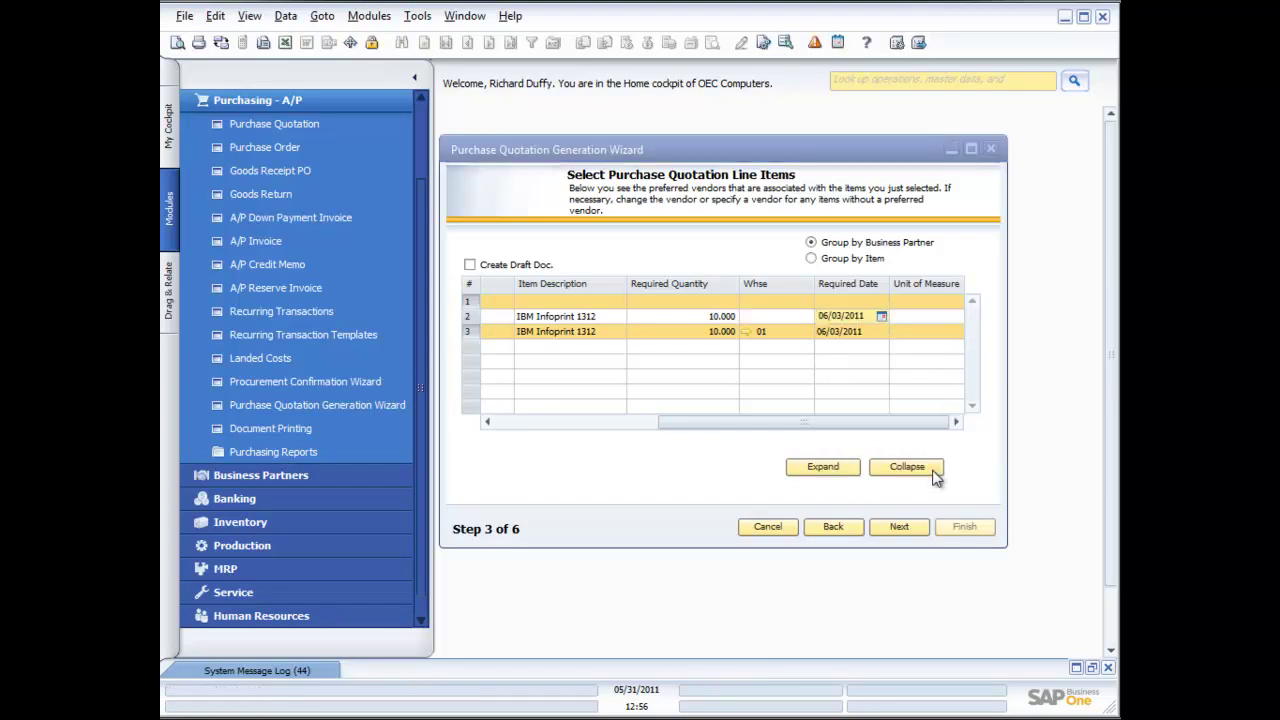
- Check the vendor line items and proceed through the results preview to the save and execute options
left_click_drag(693, 423, 508, 405)
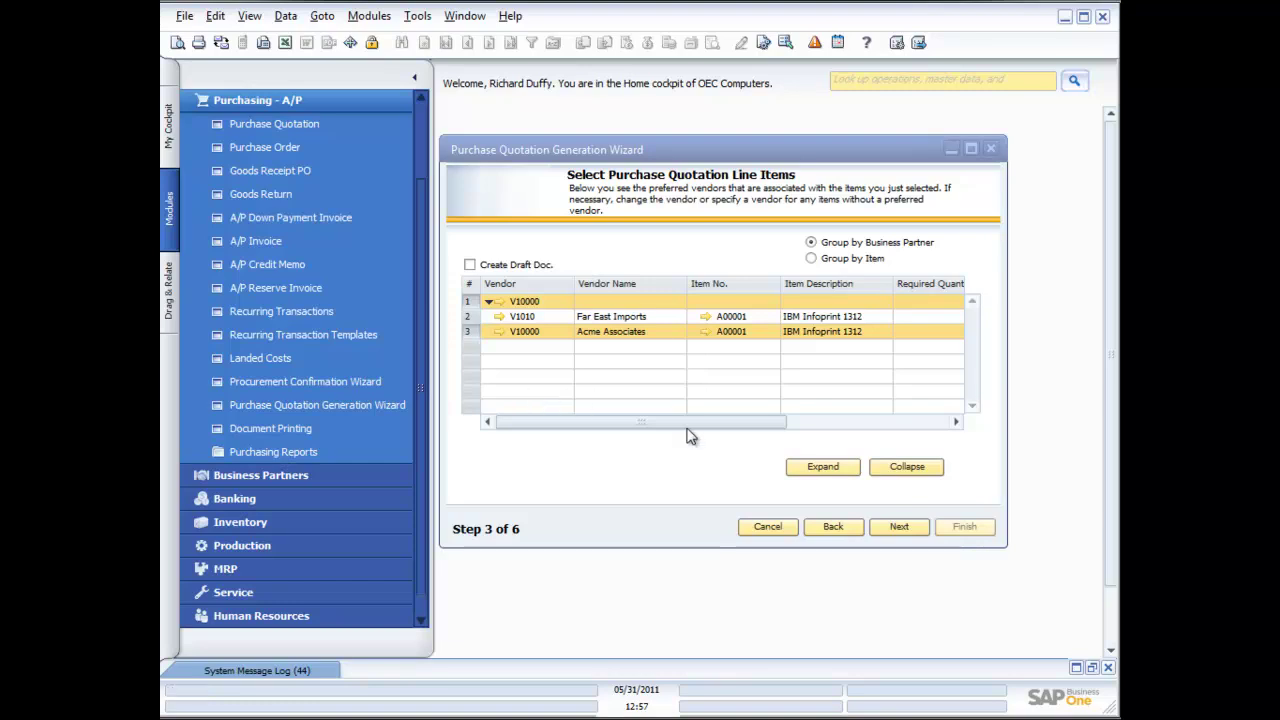
left_click(899, 533)
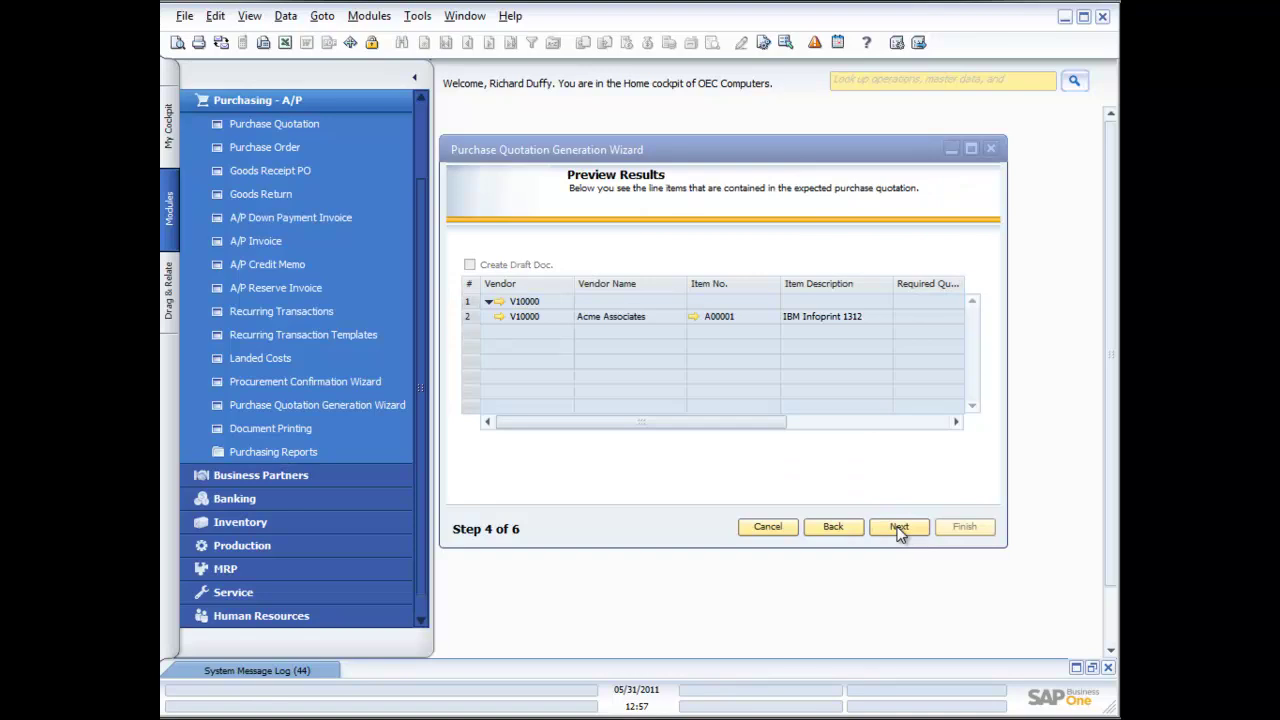
left_click(899, 530)
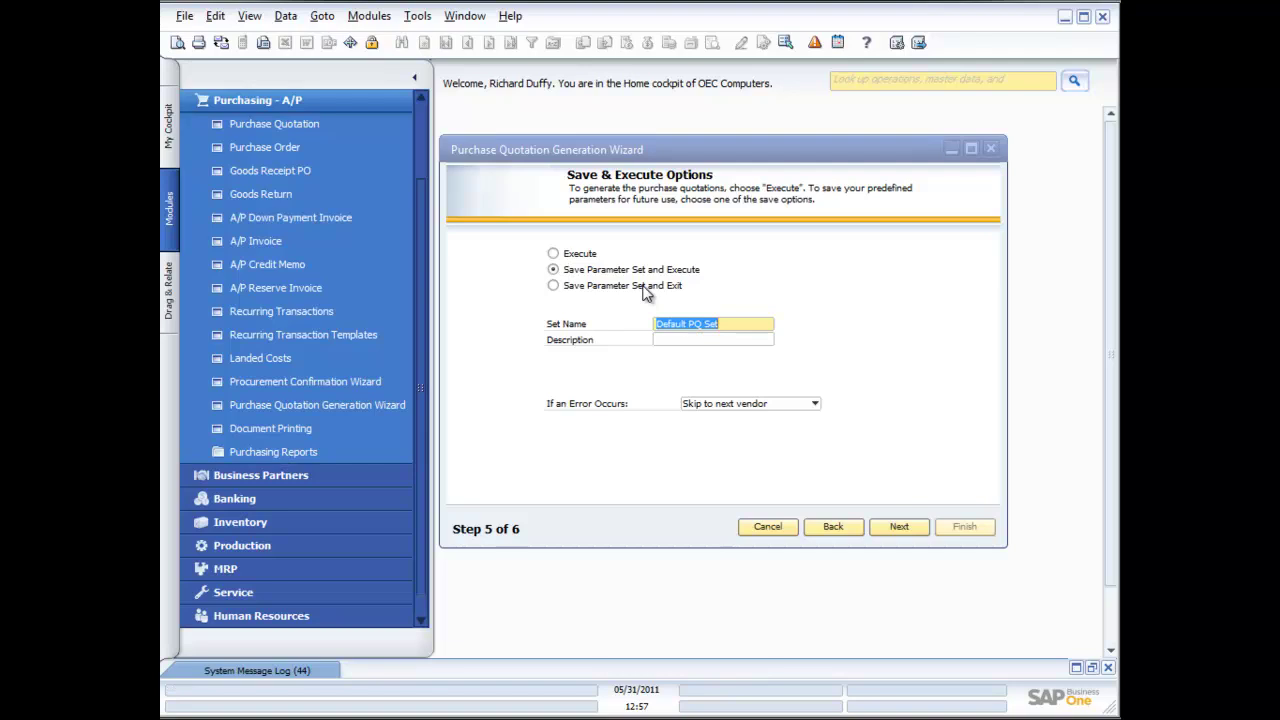
- Check the error-handling choices, run the wizard with Save Parameter Set and Exit, and close the summary report
left_click(815, 405)
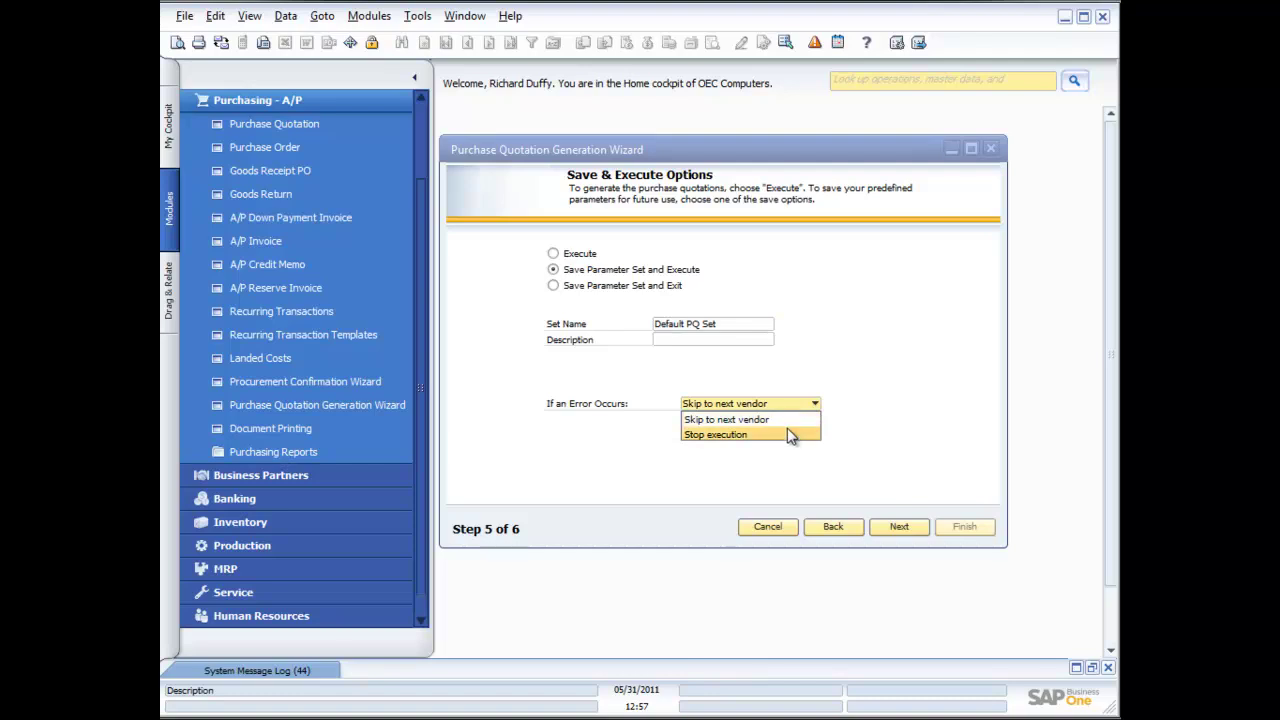
left_click(866, 422)
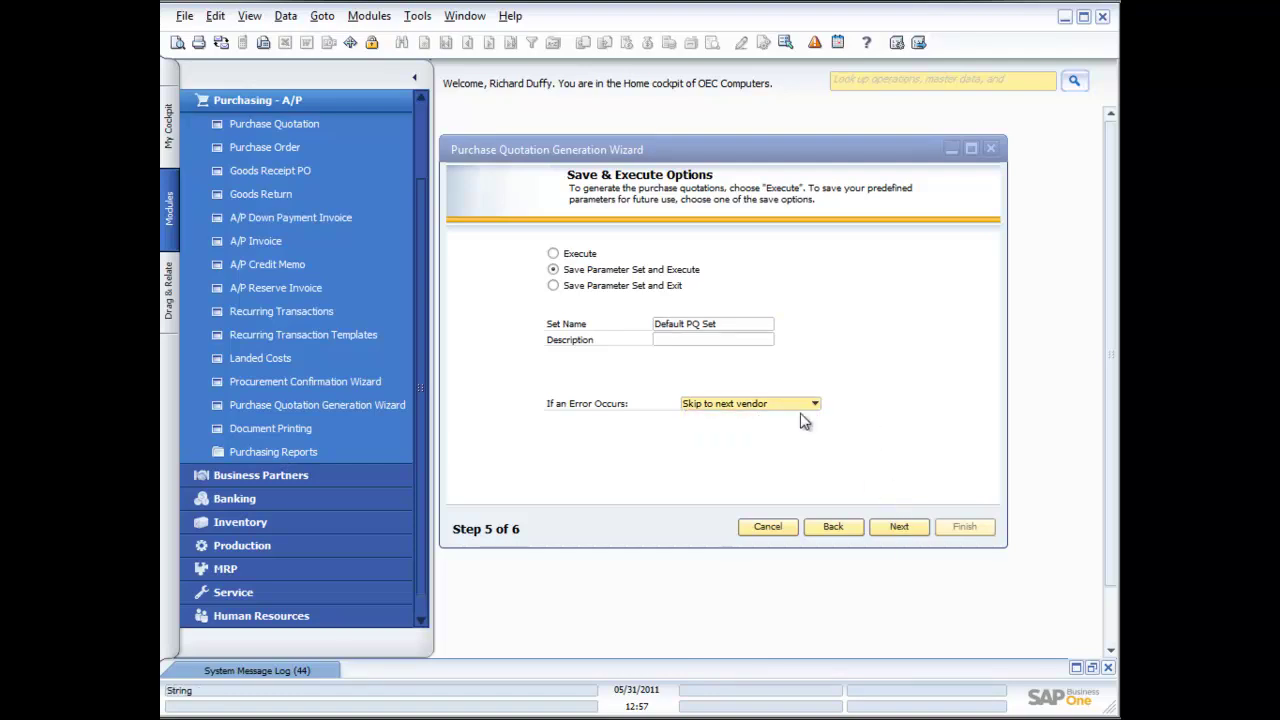
left_click(556, 286)
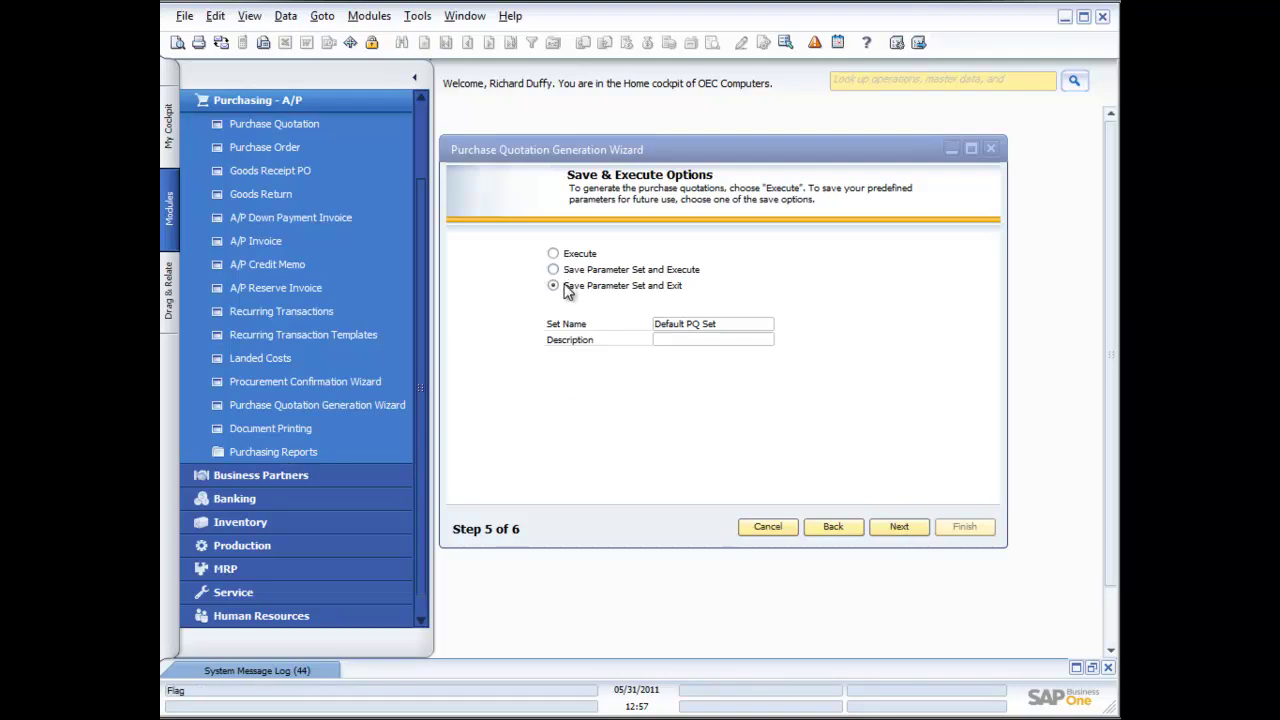
left_click(899, 526)
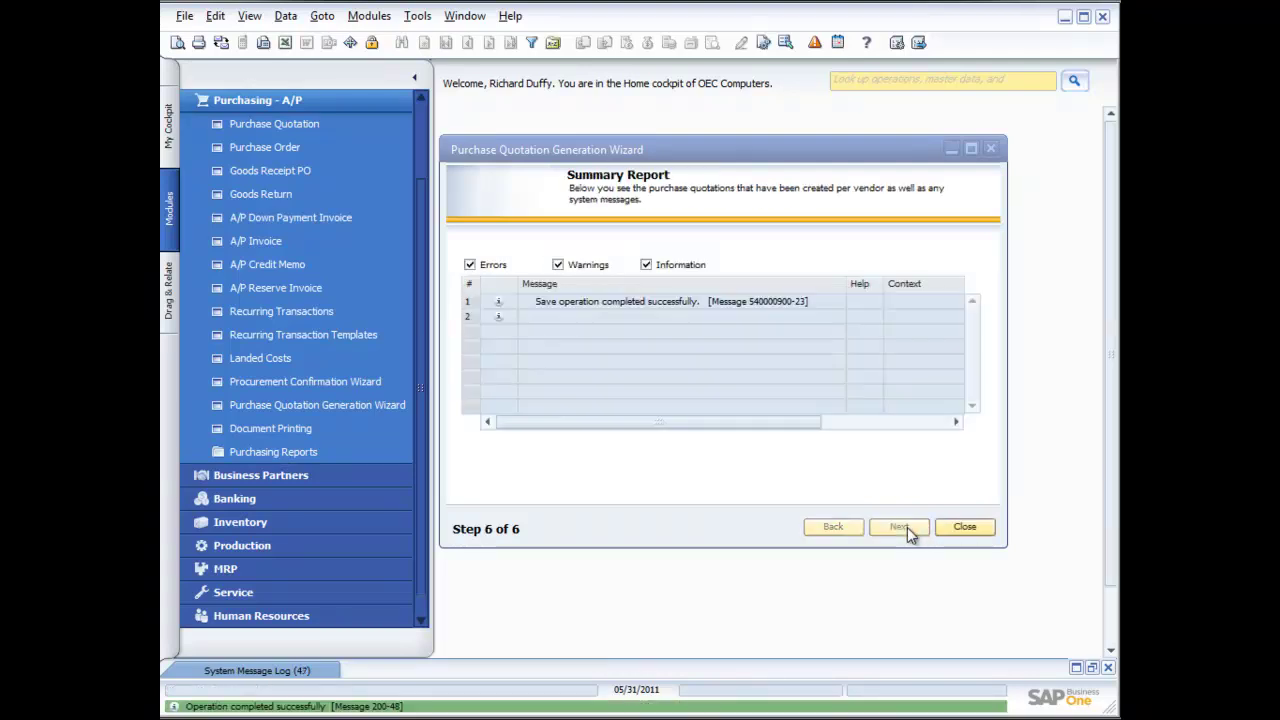
left_click(964, 527)
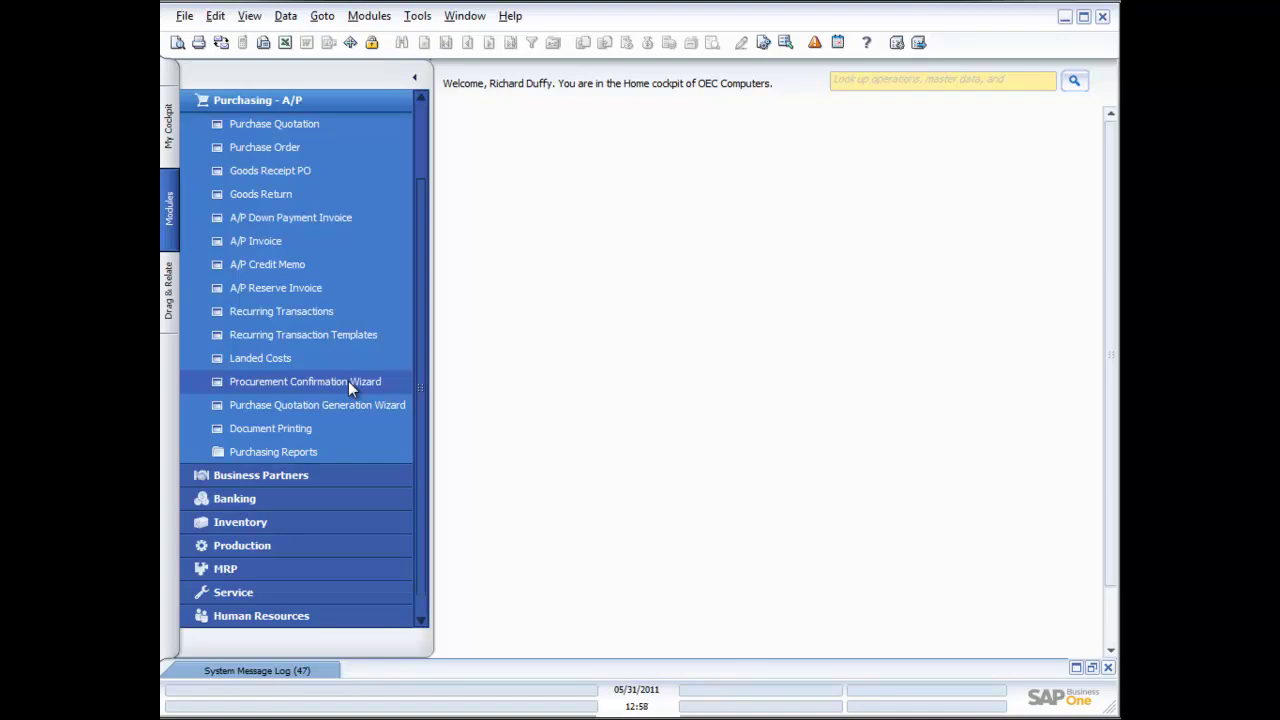
- Open a new purchase order, move its window clear of the module list, and select Lasercom as vendor
left_click(268, 148)
left_click_drag(633, 119, 760, 118)
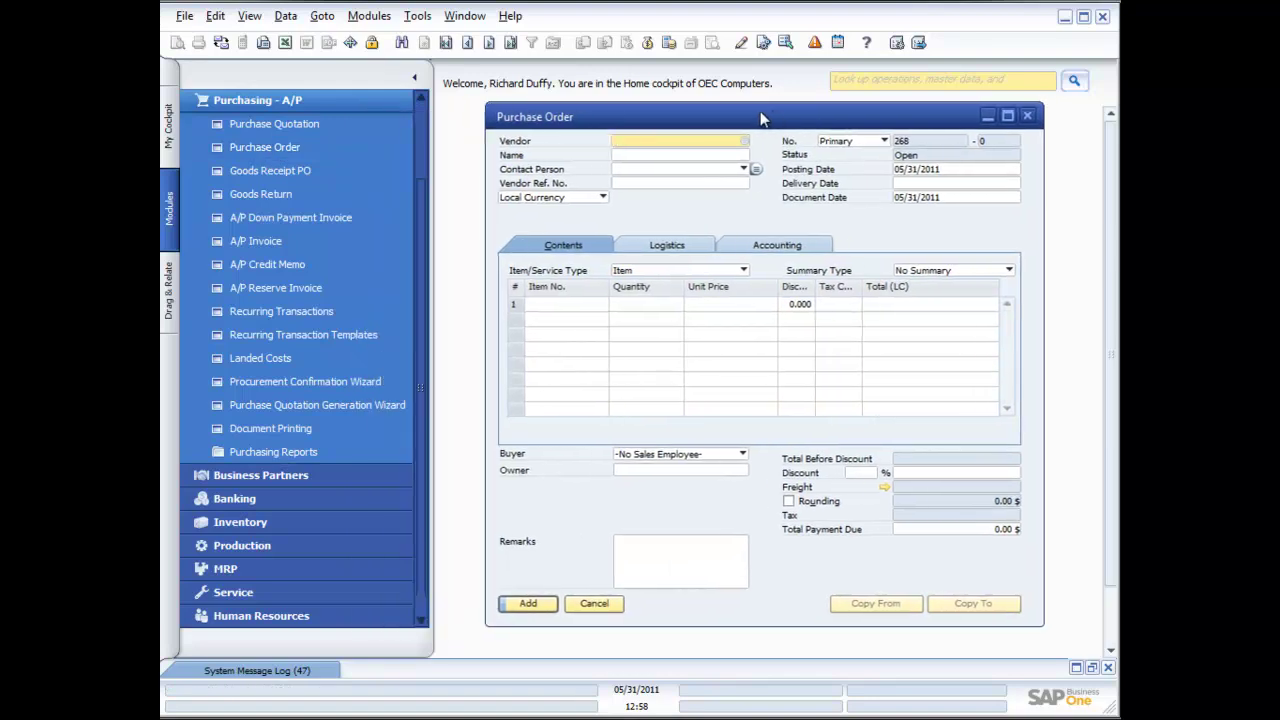
left_click(672, 139)
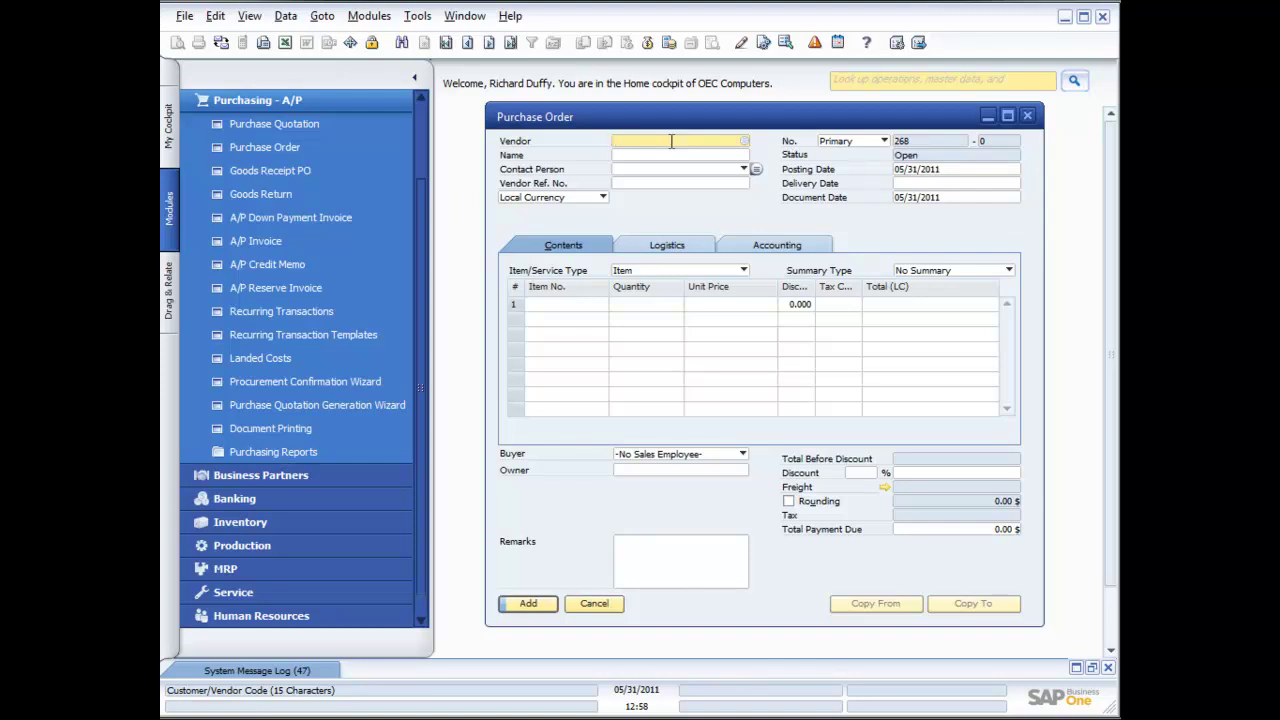
left_click(744, 142)
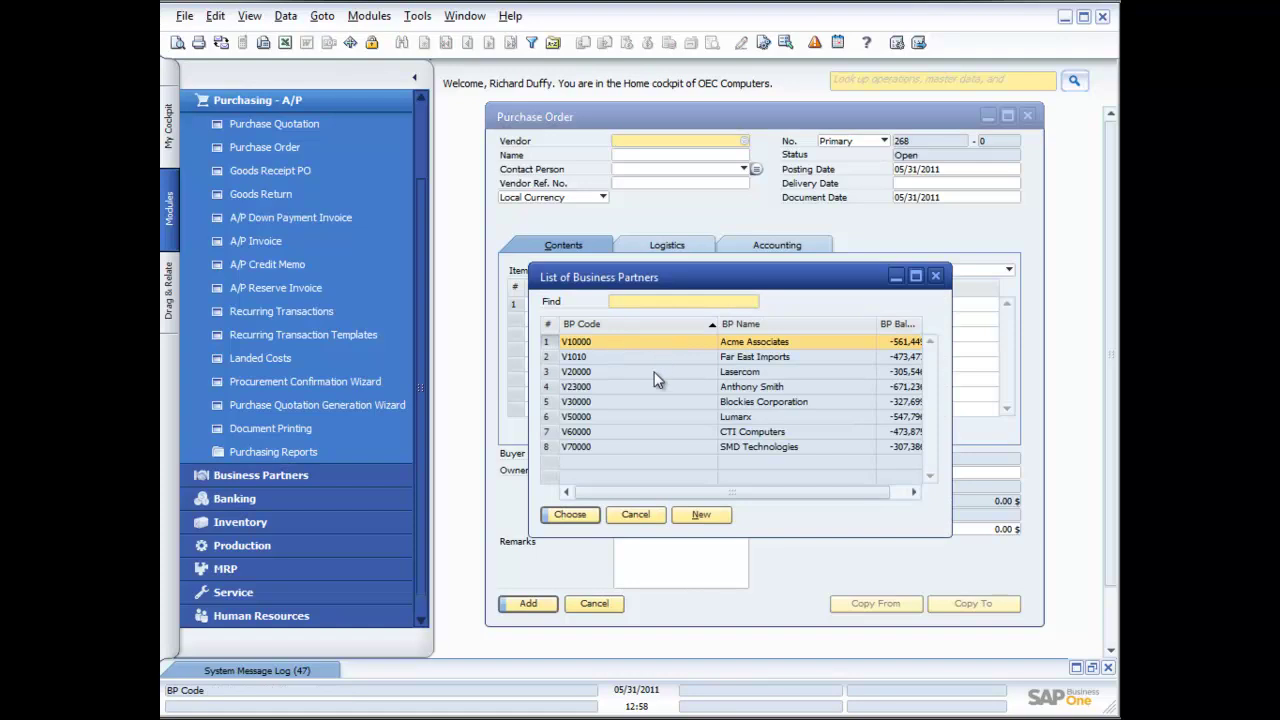
double_click(657, 377)
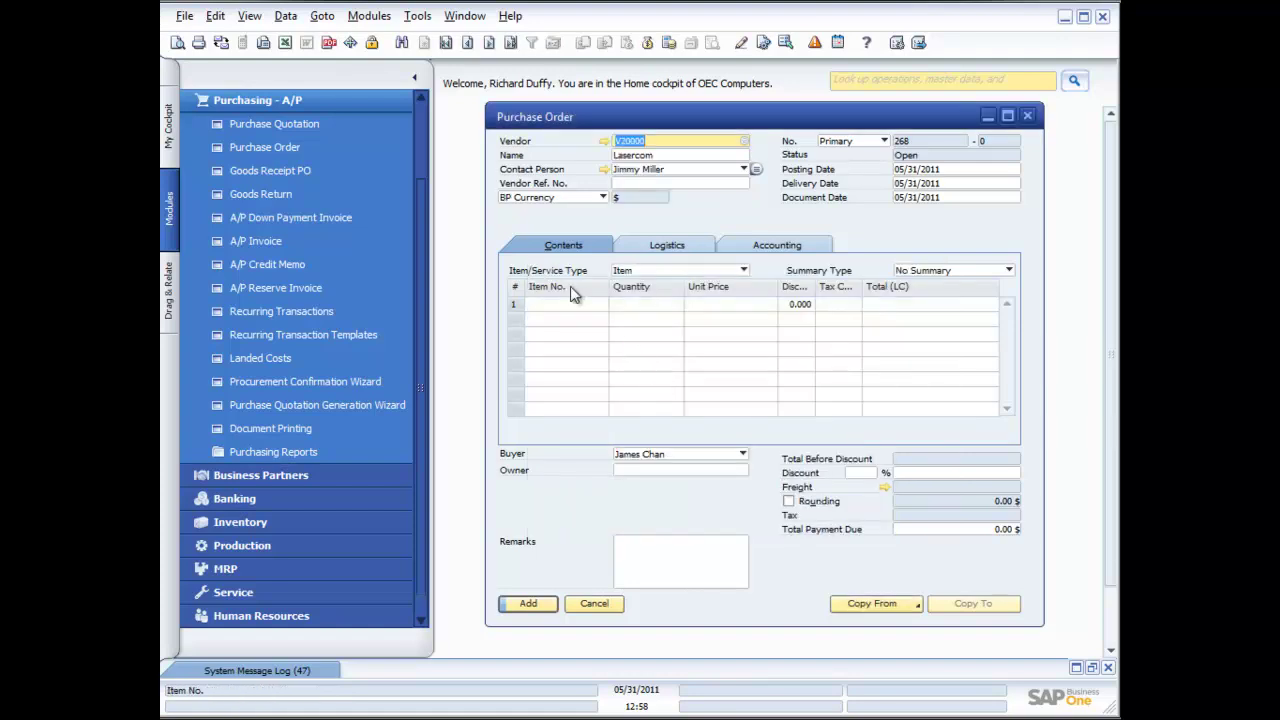
- Add item B10000 to the first row of the purchase order with a quantity of 1000
left_click(590, 304)
left_click(602, 304)
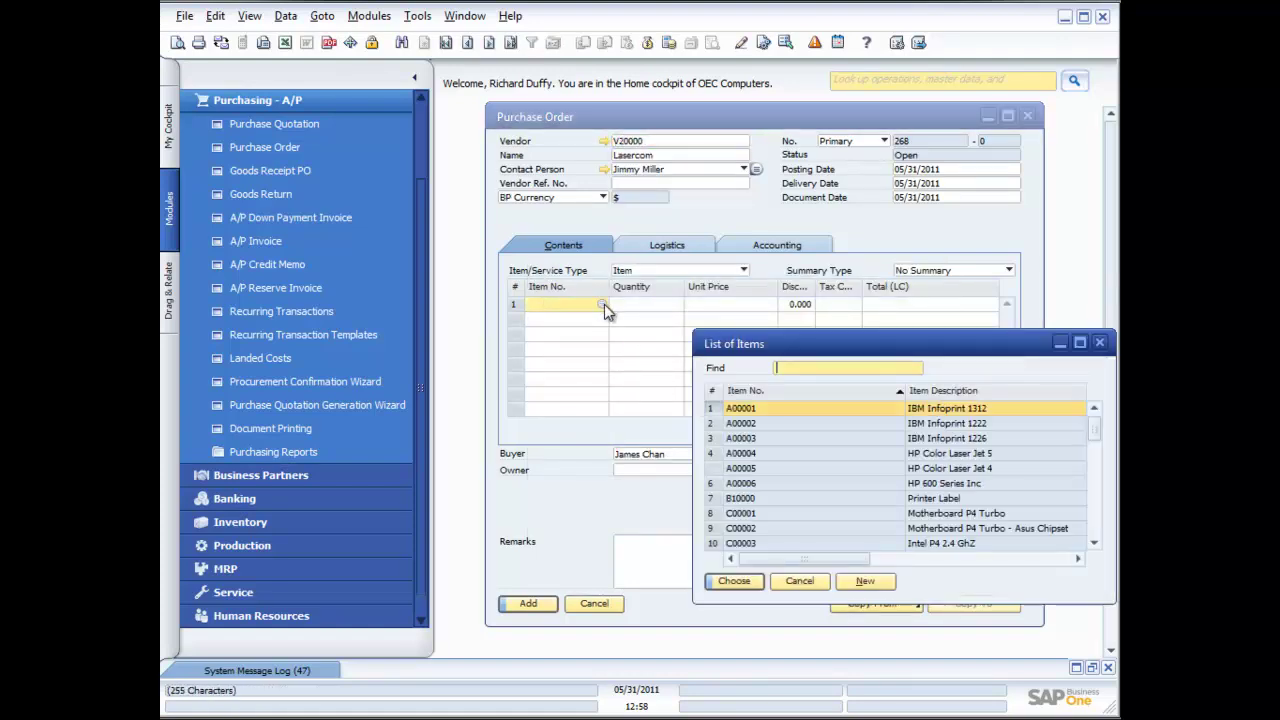
double_click(762, 502)
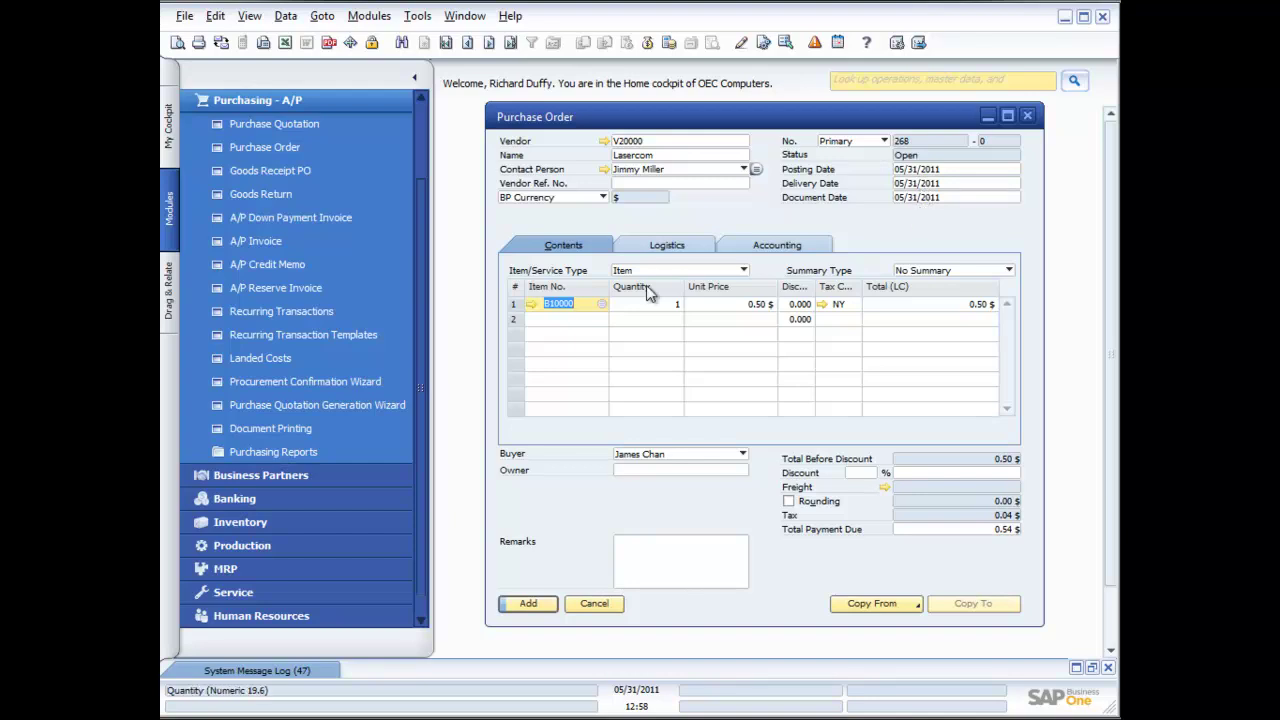
key("Tab")
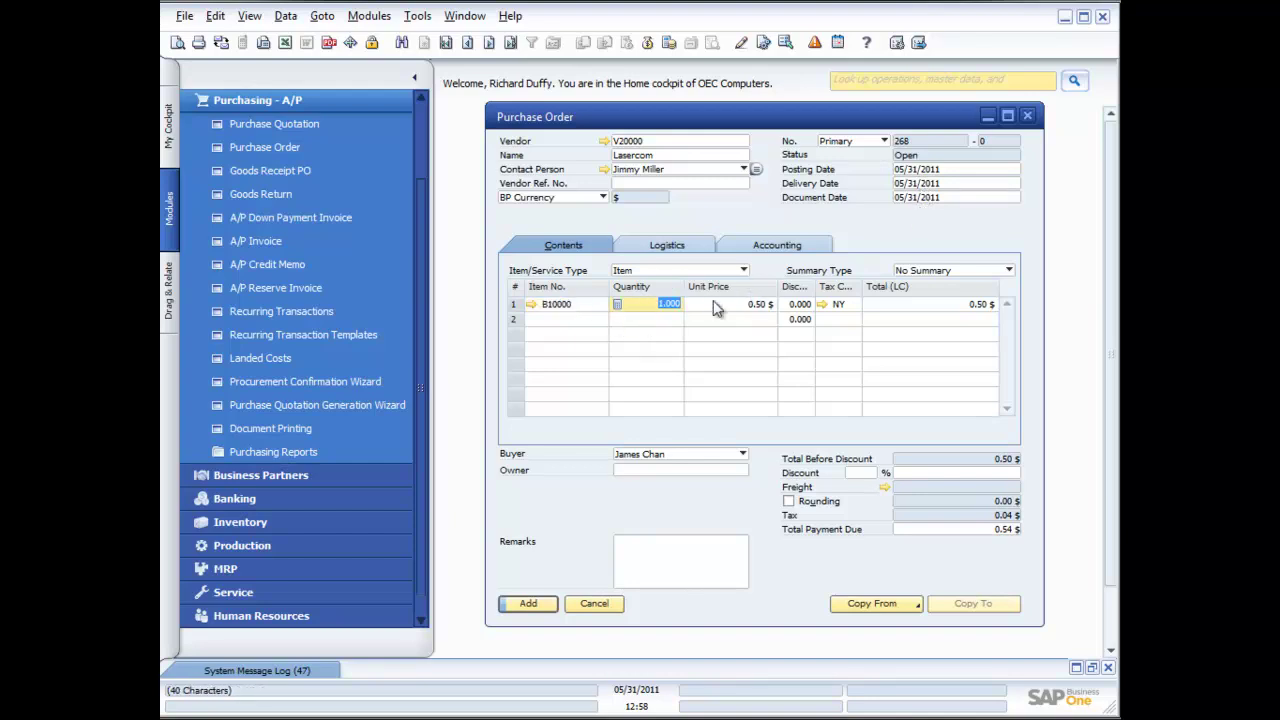
type("1000")
key("Tab")
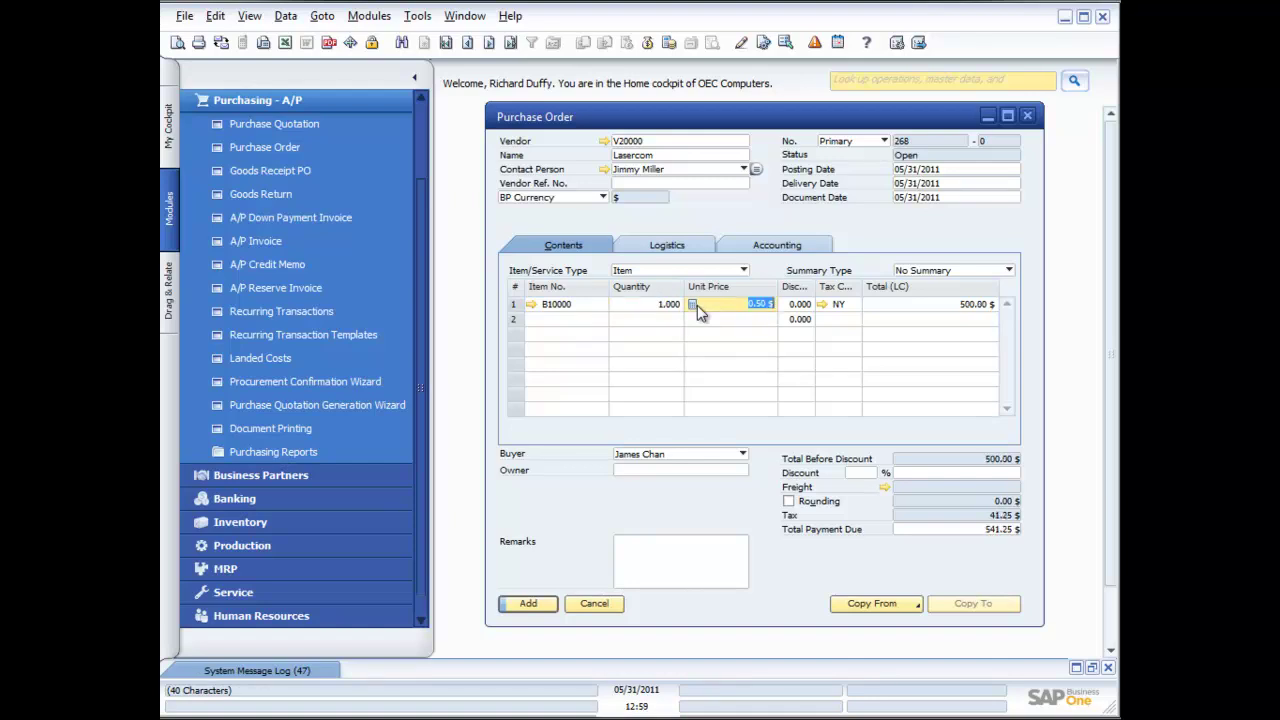
- Examine the sales tax codes available for the B10000 line and its total in local currency
left_click(838, 304)
left_click(855, 304)
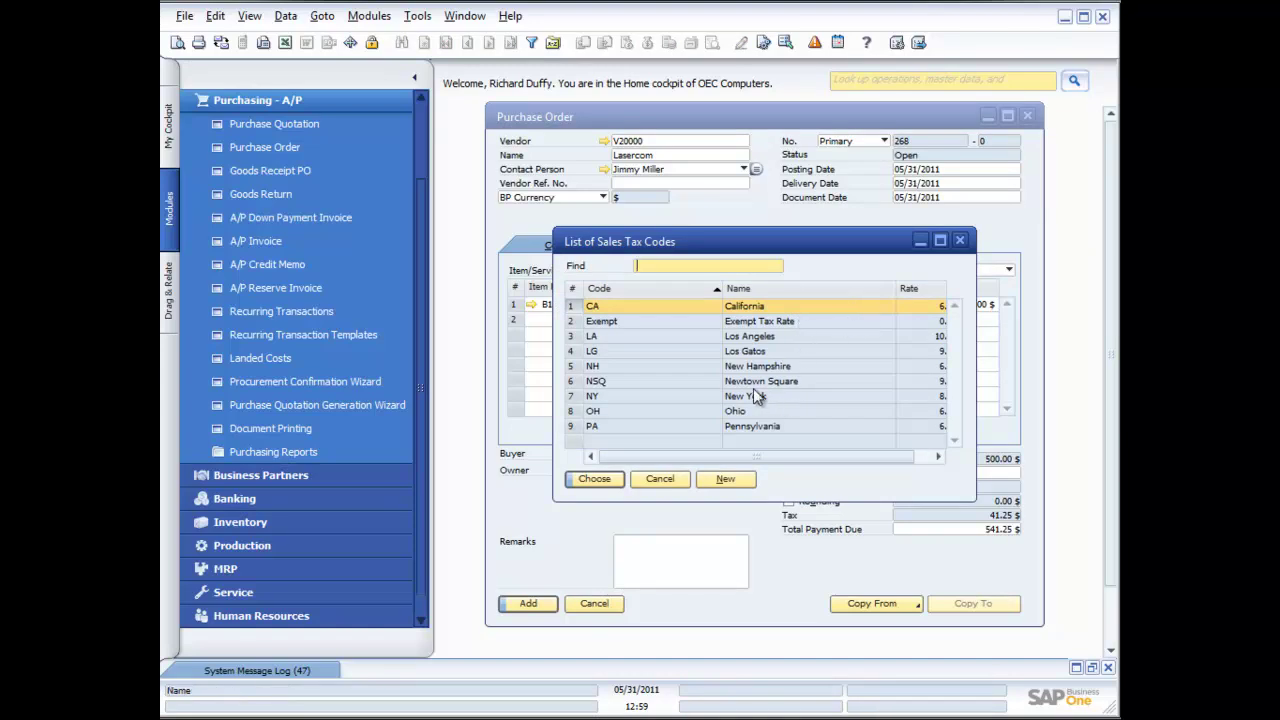
left_click(663, 478)
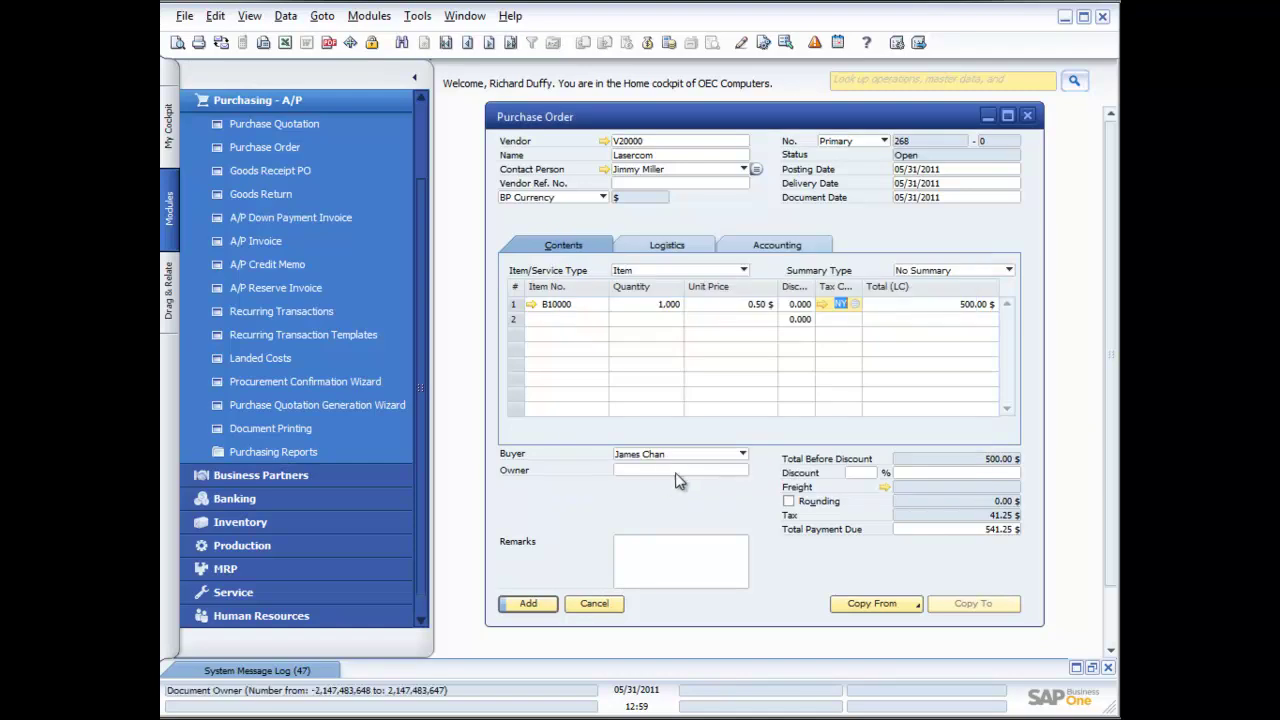
left_click(940, 304)
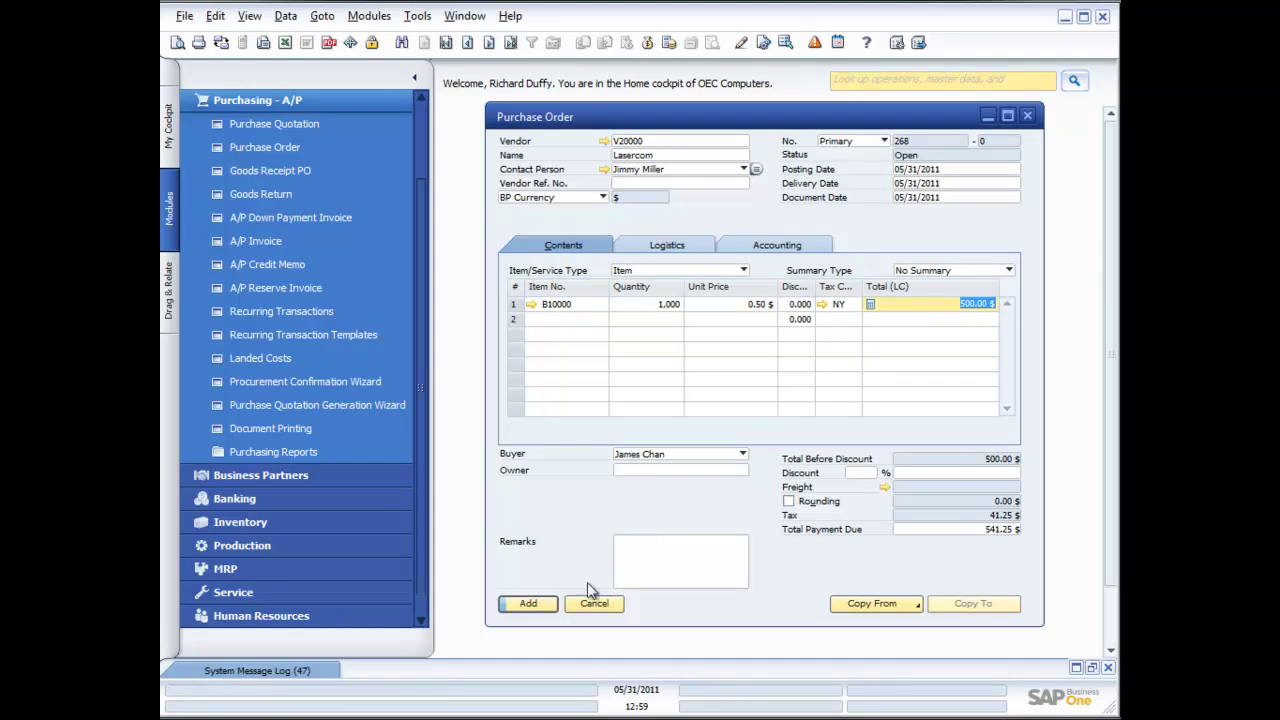
- Add the Lasercom purchase order, preview its printed form from the last saved record, and close the preview
left_click(539, 605)
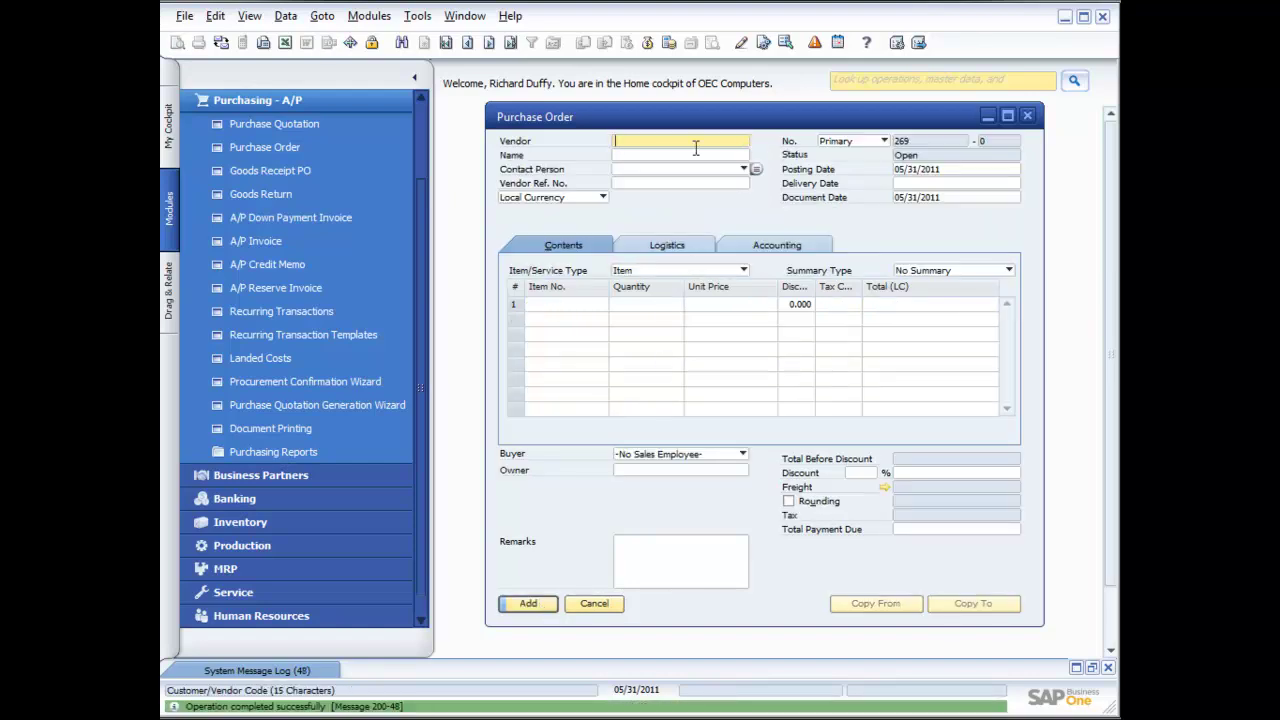
left_click(511, 44)
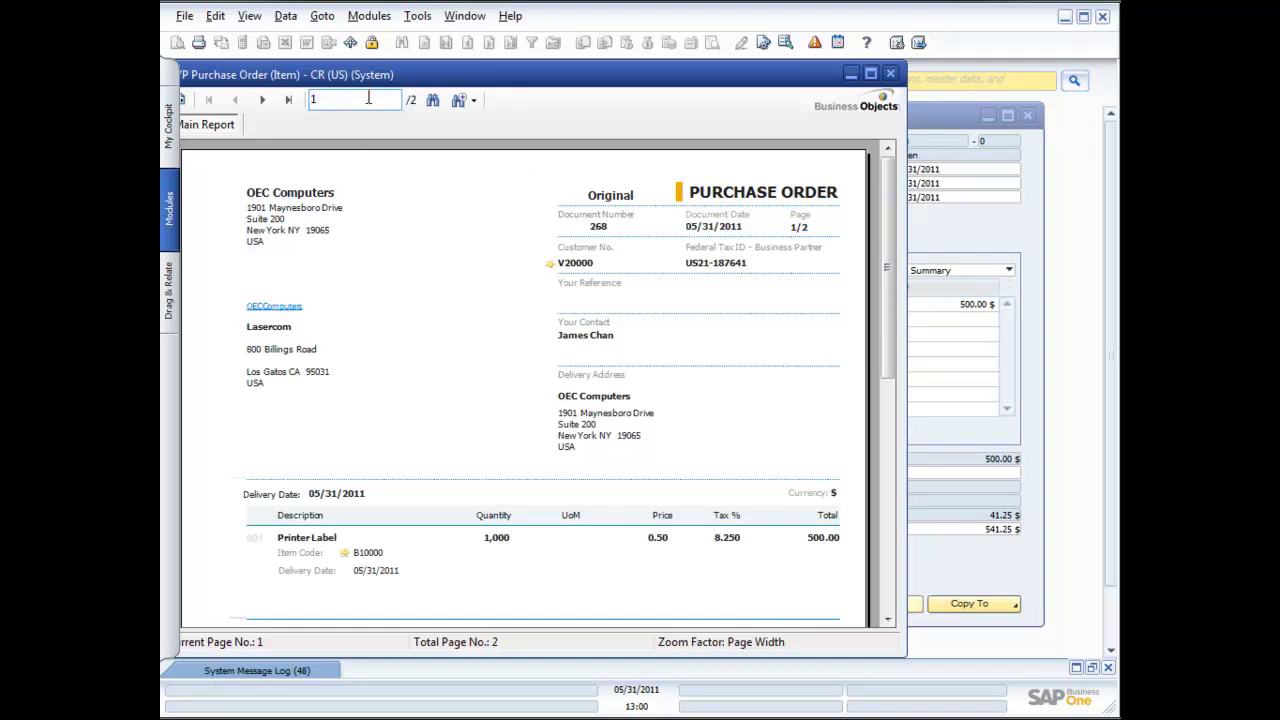
left_click(891, 73)
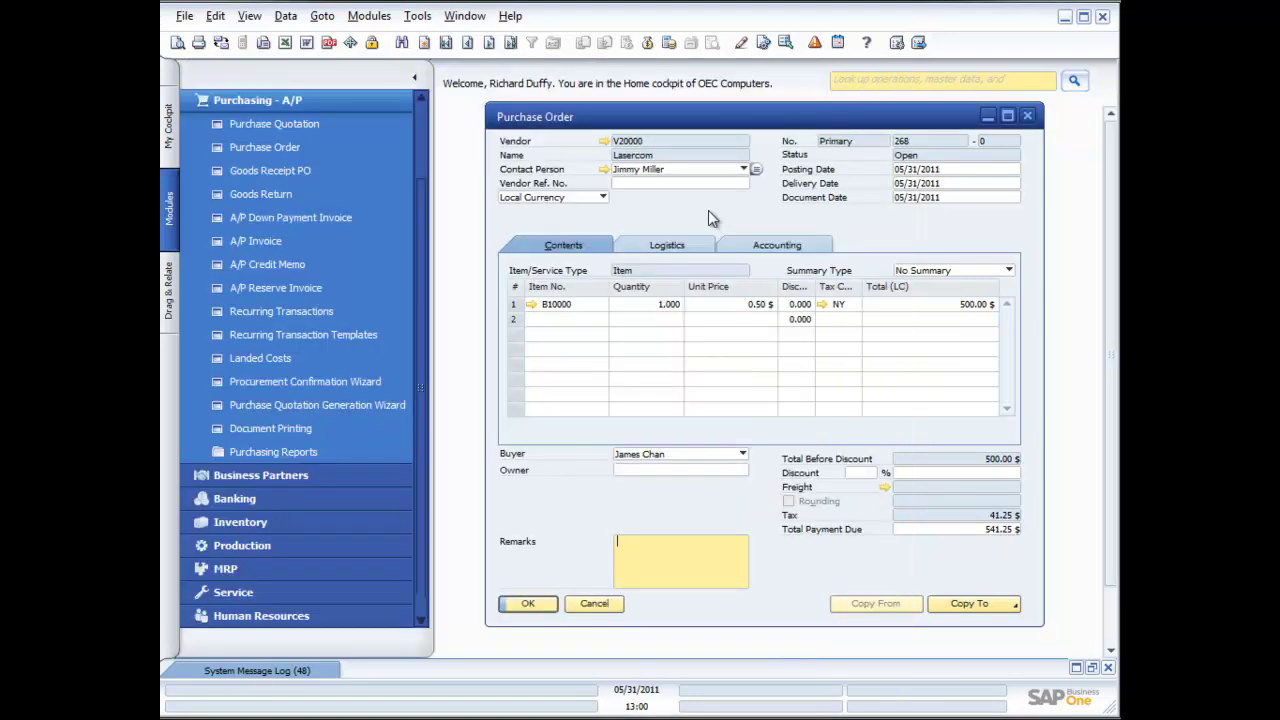
- Start a new purchase order and select the vendor listed directly below Lasercom
key("ctrl+a")
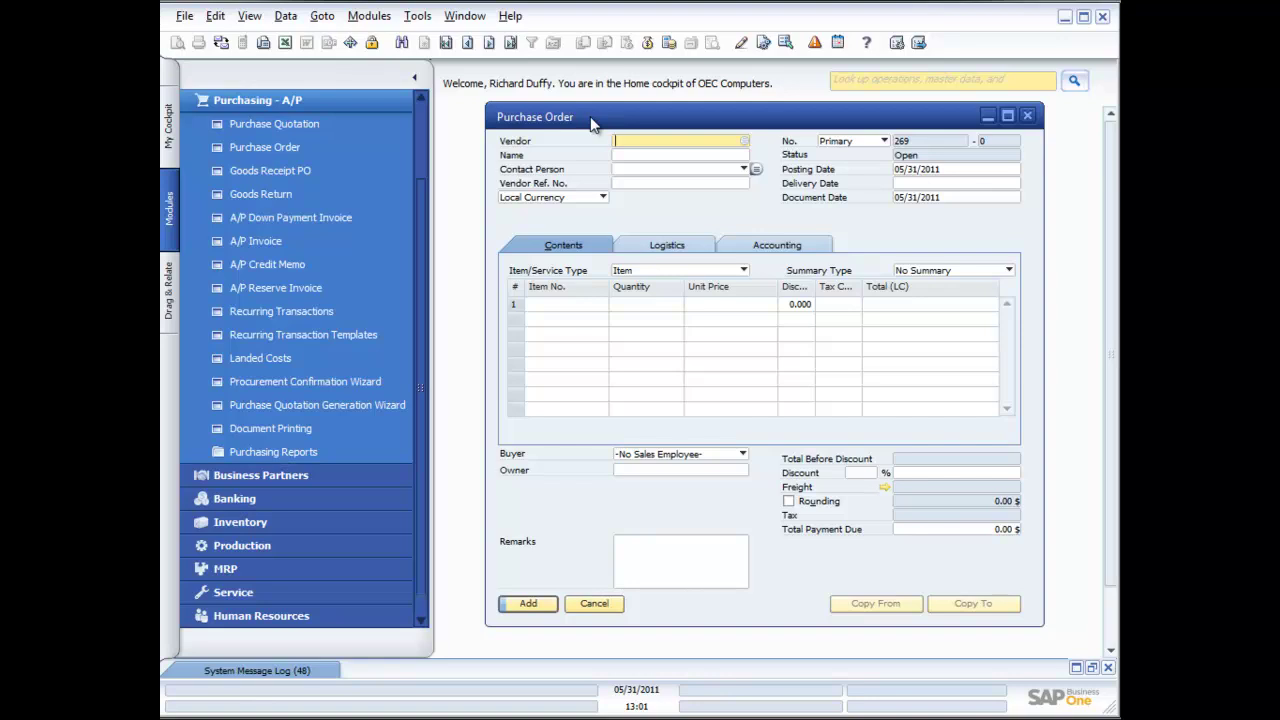
left_click(744, 141)
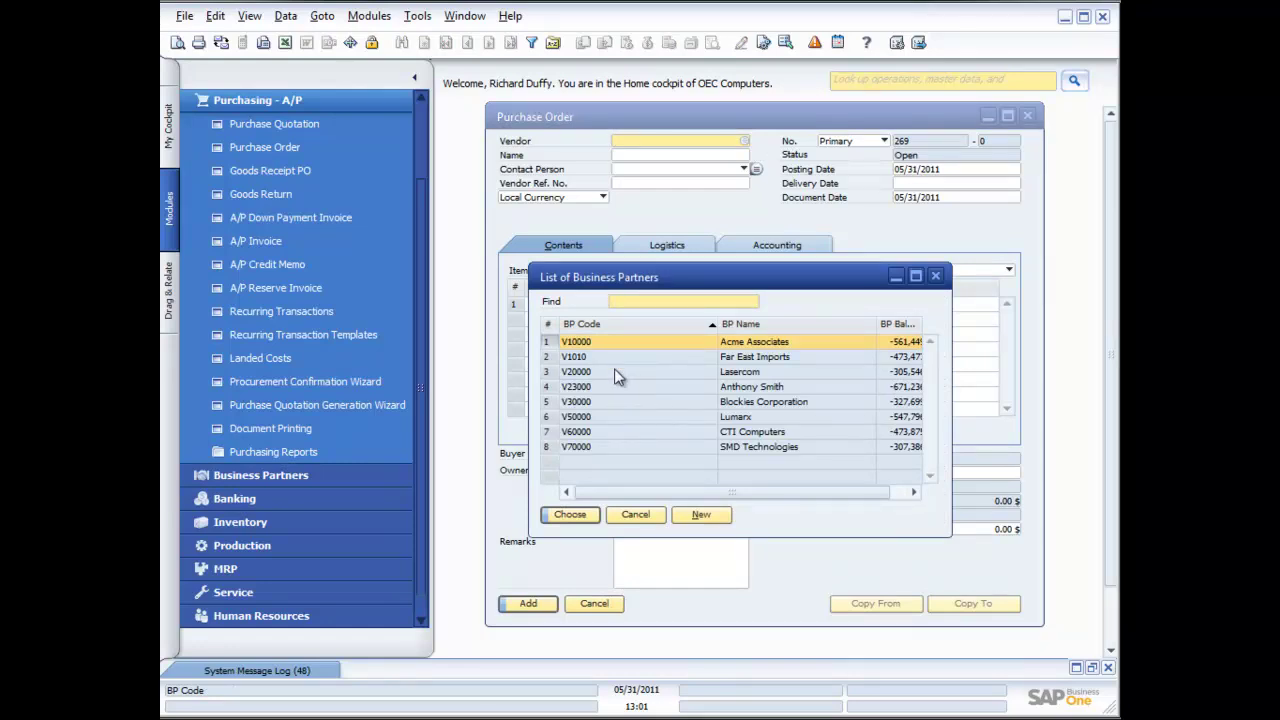
double_click(615, 387)
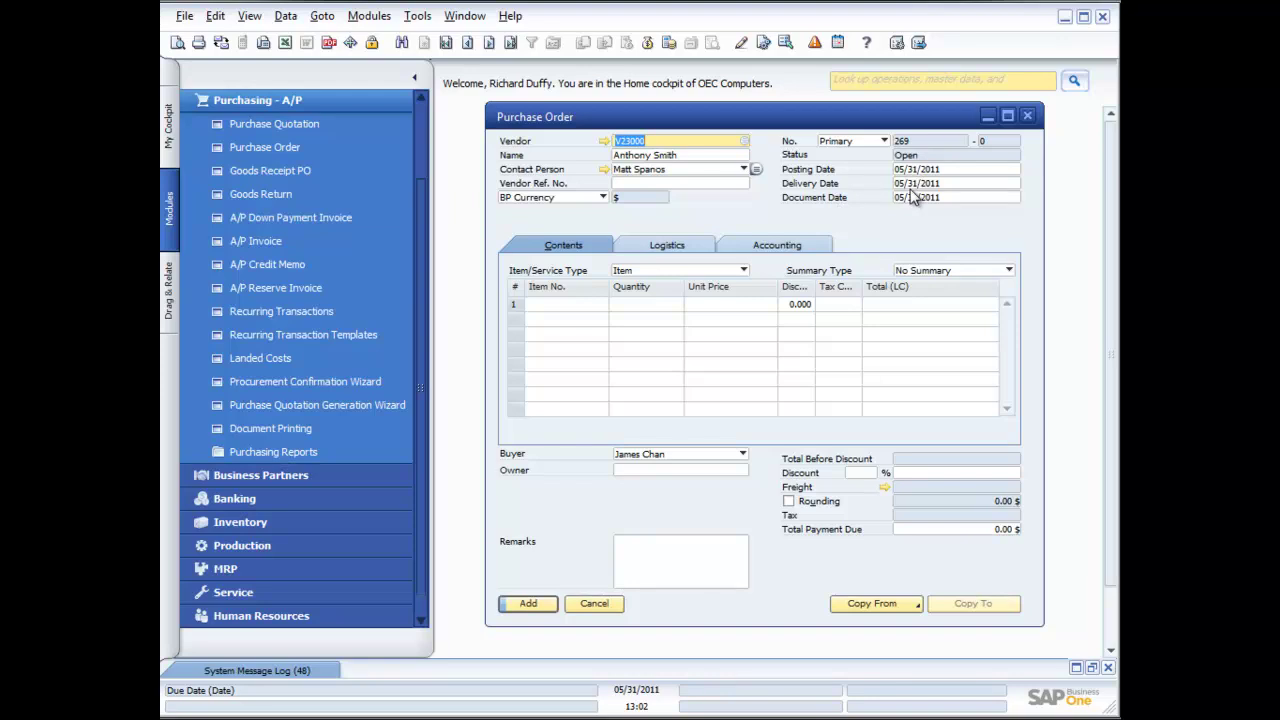
- Set the new purchase order's item/service type to Service, comparing the row layout with the Item type
left_click(743, 270)
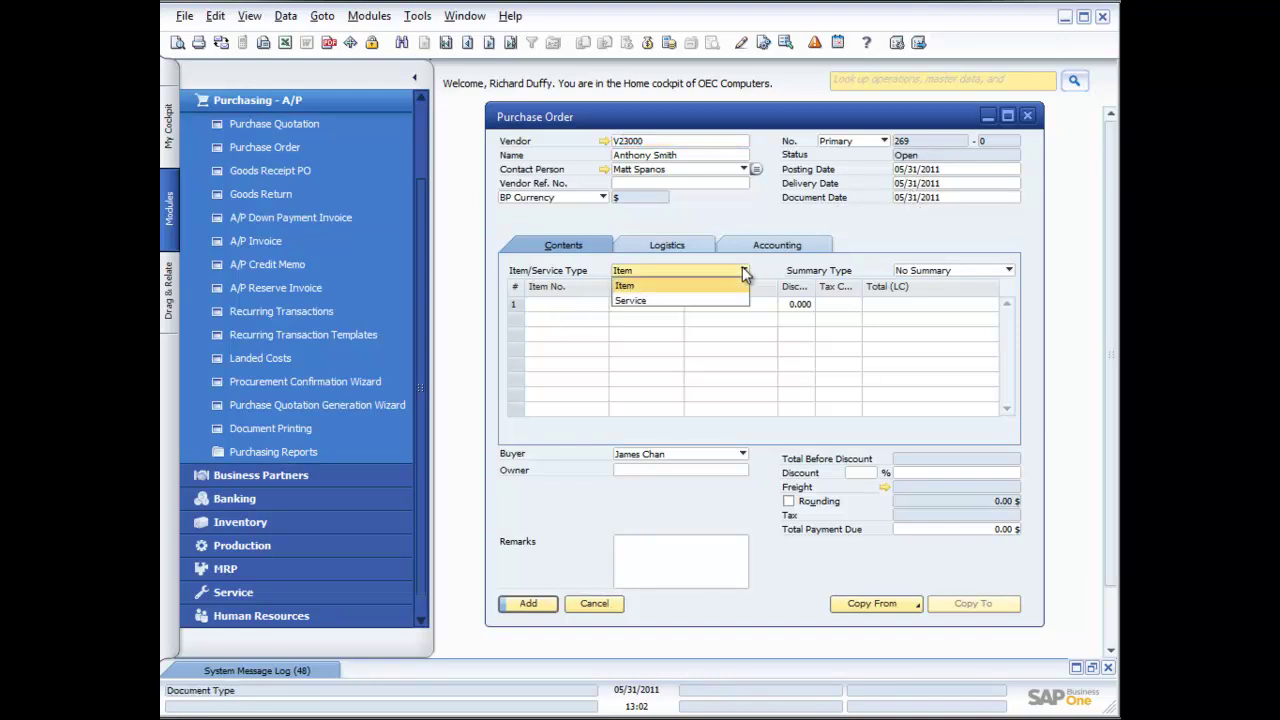
left_click(661, 301)
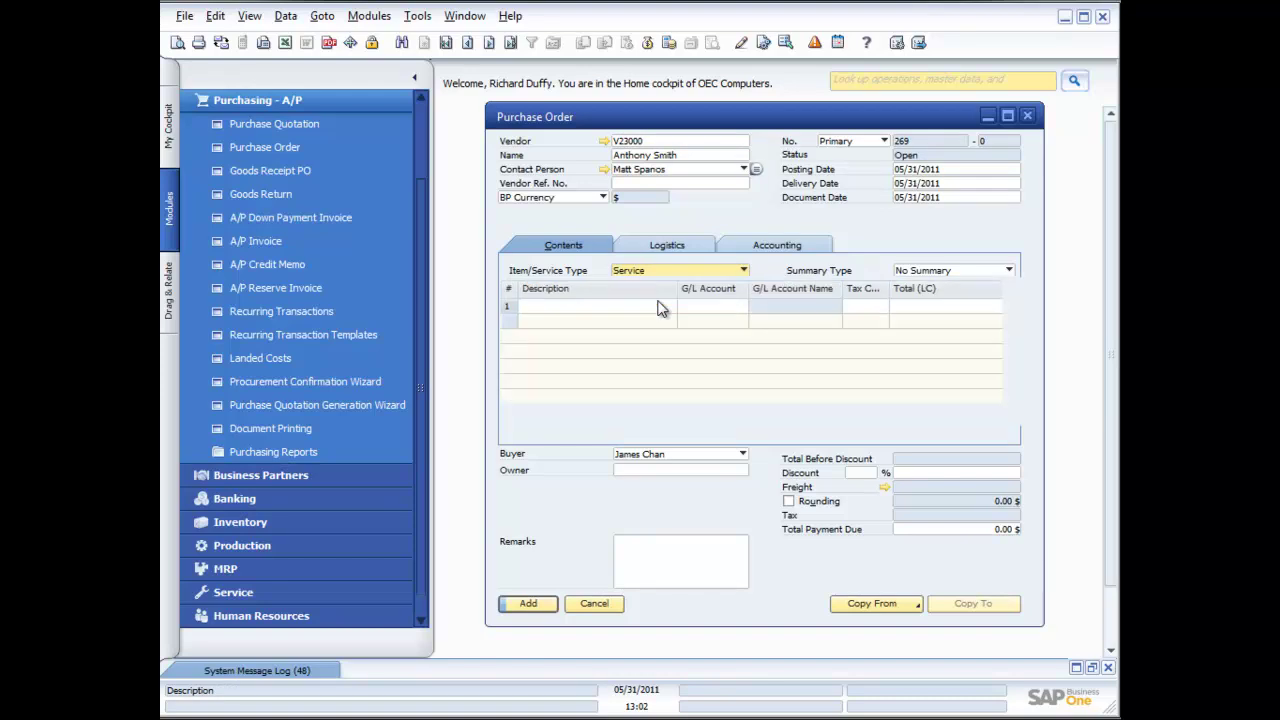
left_click(742, 272)
left_click(718, 288)
left_click(742, 271)
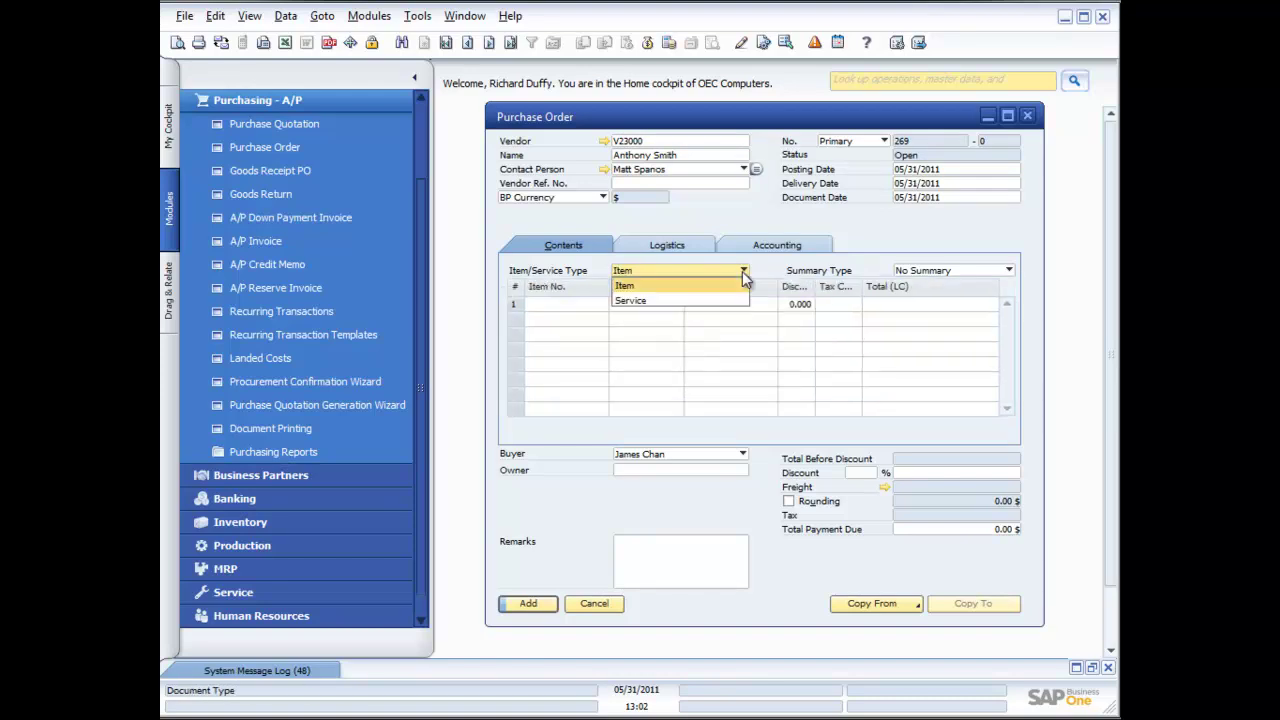
left_click(706, 300)
- Enter "Installation of printers" as the description in the first service row
left_click(604, 305)
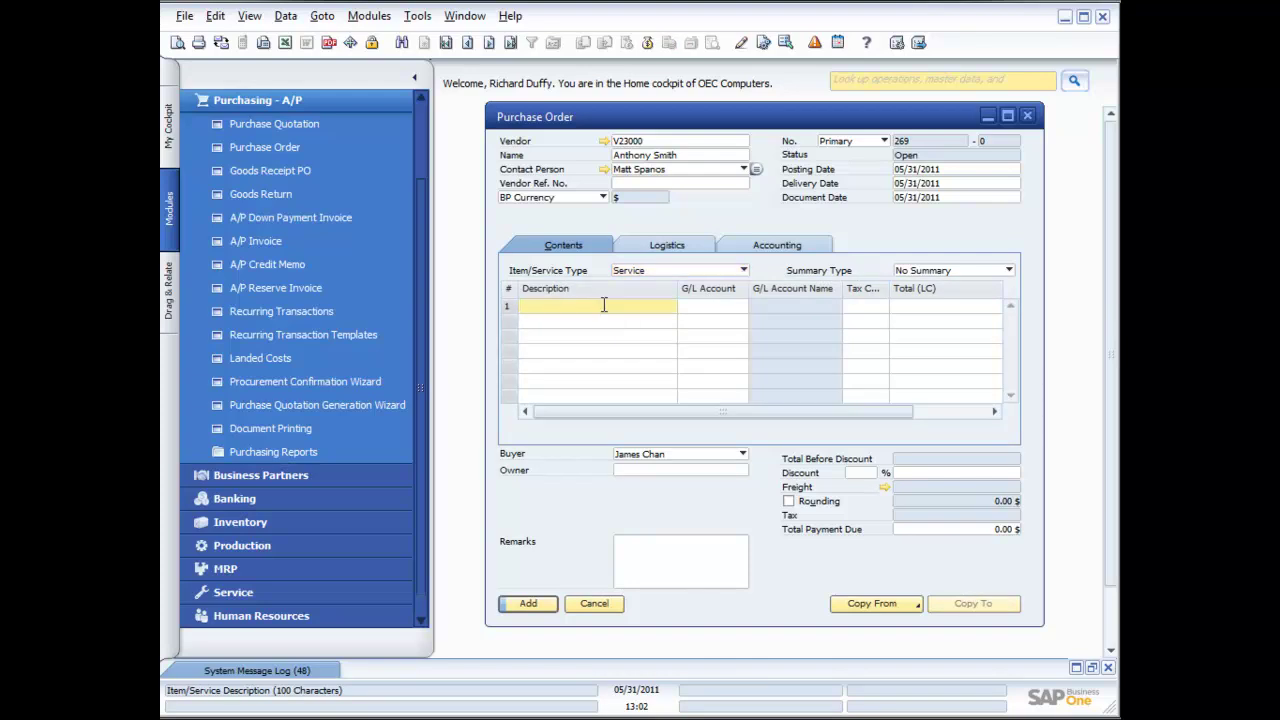
type("S")
key("BackSpace")
type("Installation of printers")
- Assign the G/L account Other Professional Fees (HO, USA, GA) to the printer installation row
left_click(692, 308)
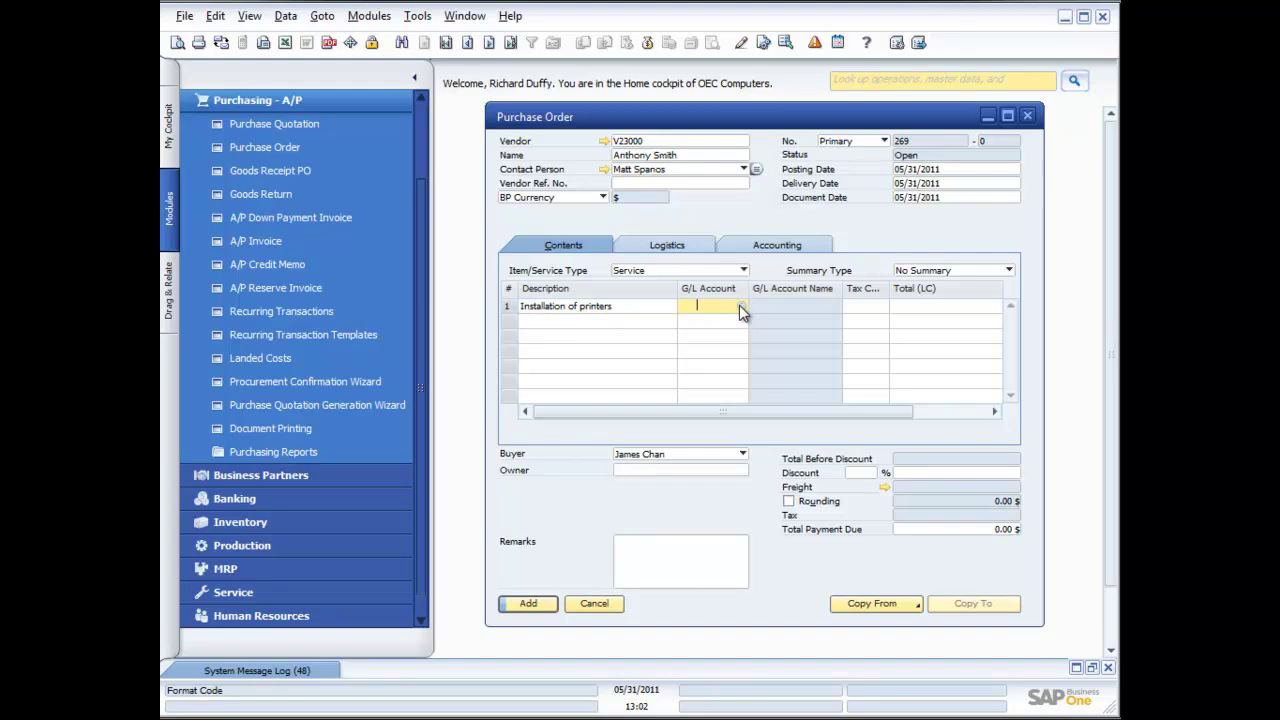
left_click(740, 306)
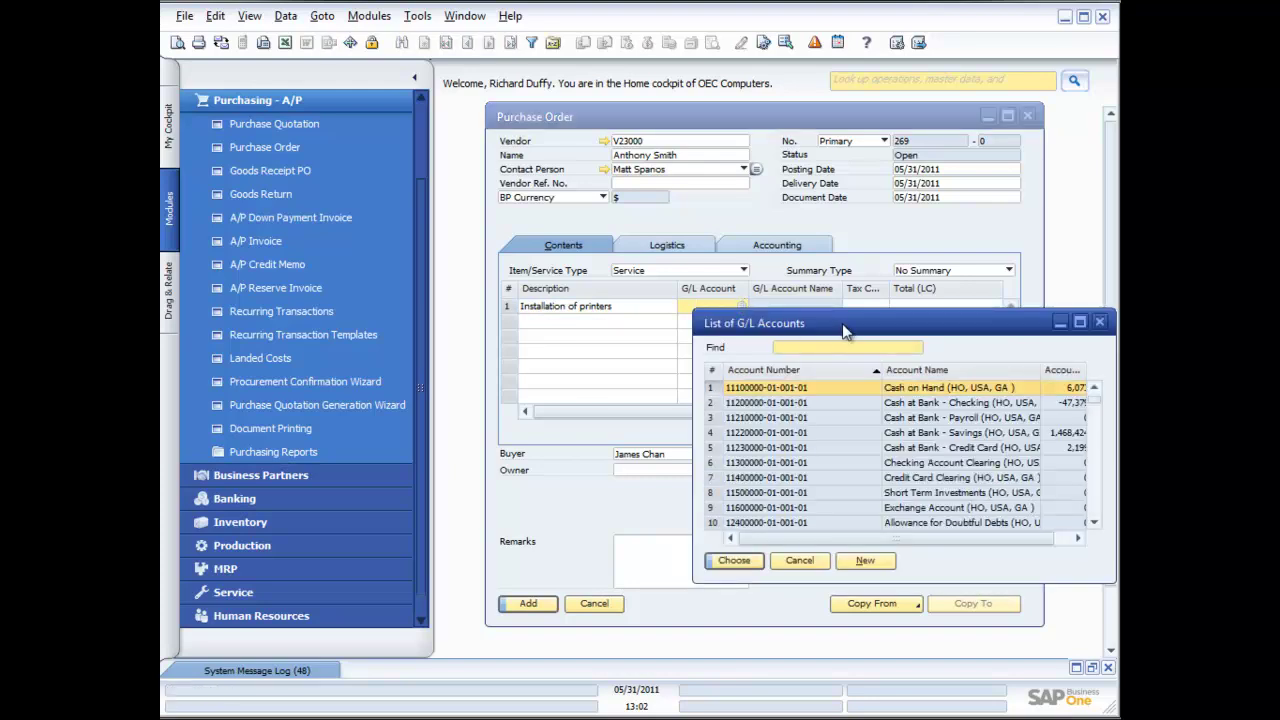
left_click_drag(1095, 400, 1098, 484)
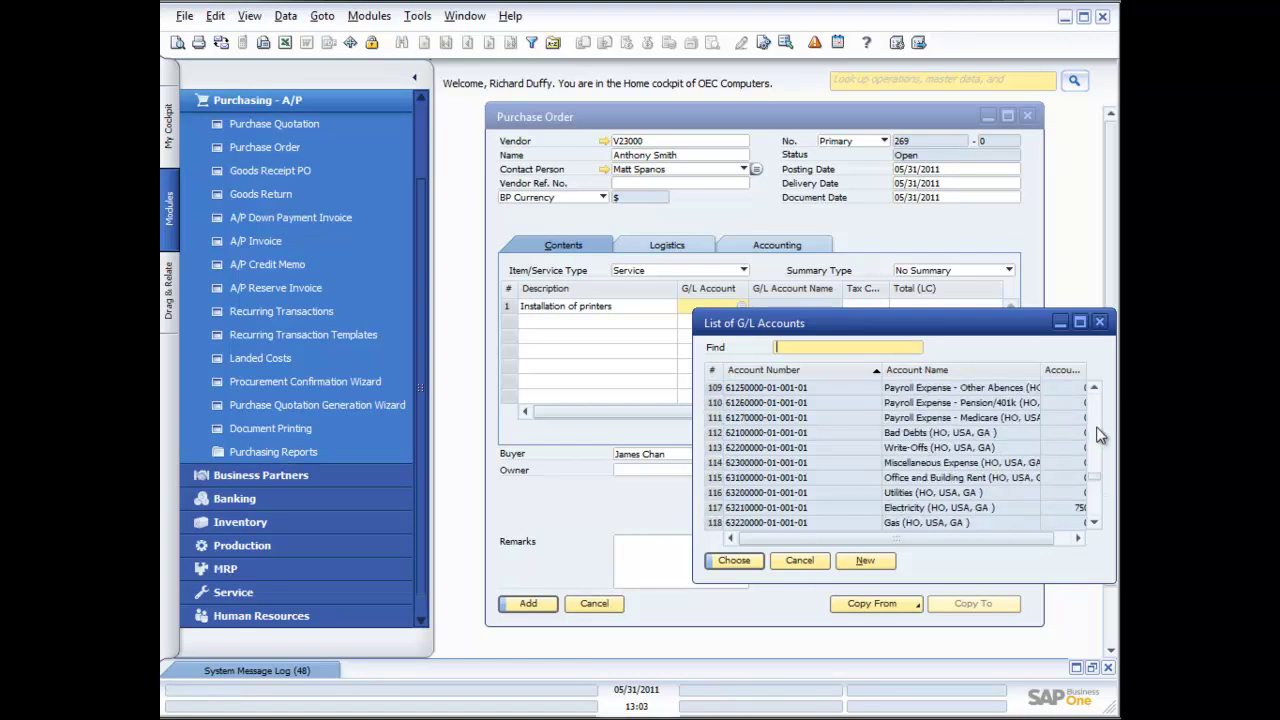
left_click(1096, 390)
left_click(1096, 390)
left_click(1096, 390)
left_click(1096, 390)
left_click(1096, 390)
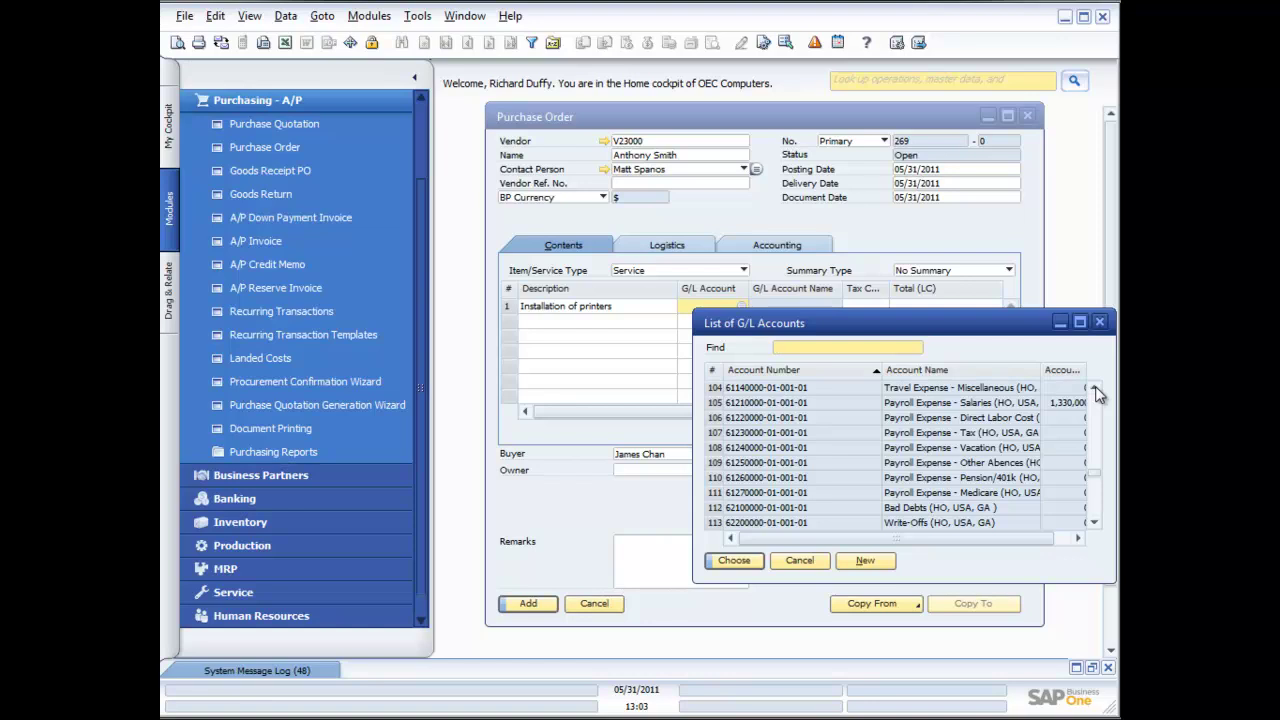
left_click(1095, 388)
left_click(1095, 388)
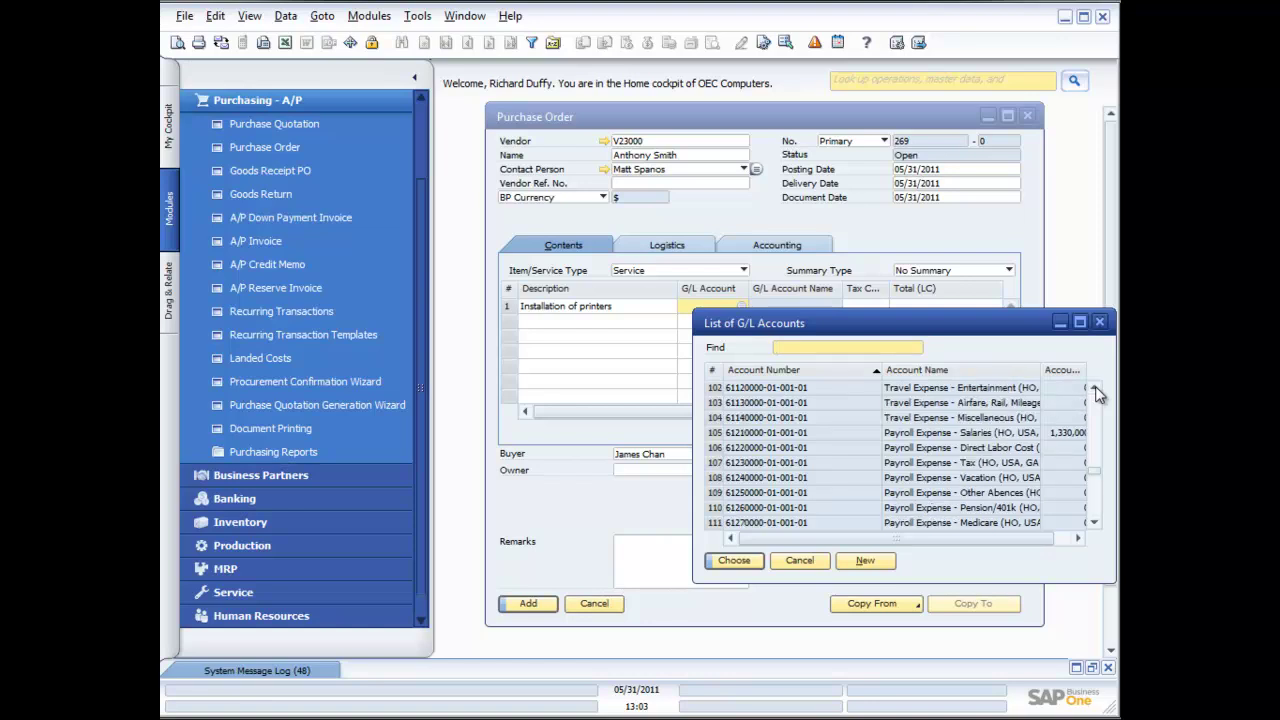
scroll(1095, 386, "down", 12)
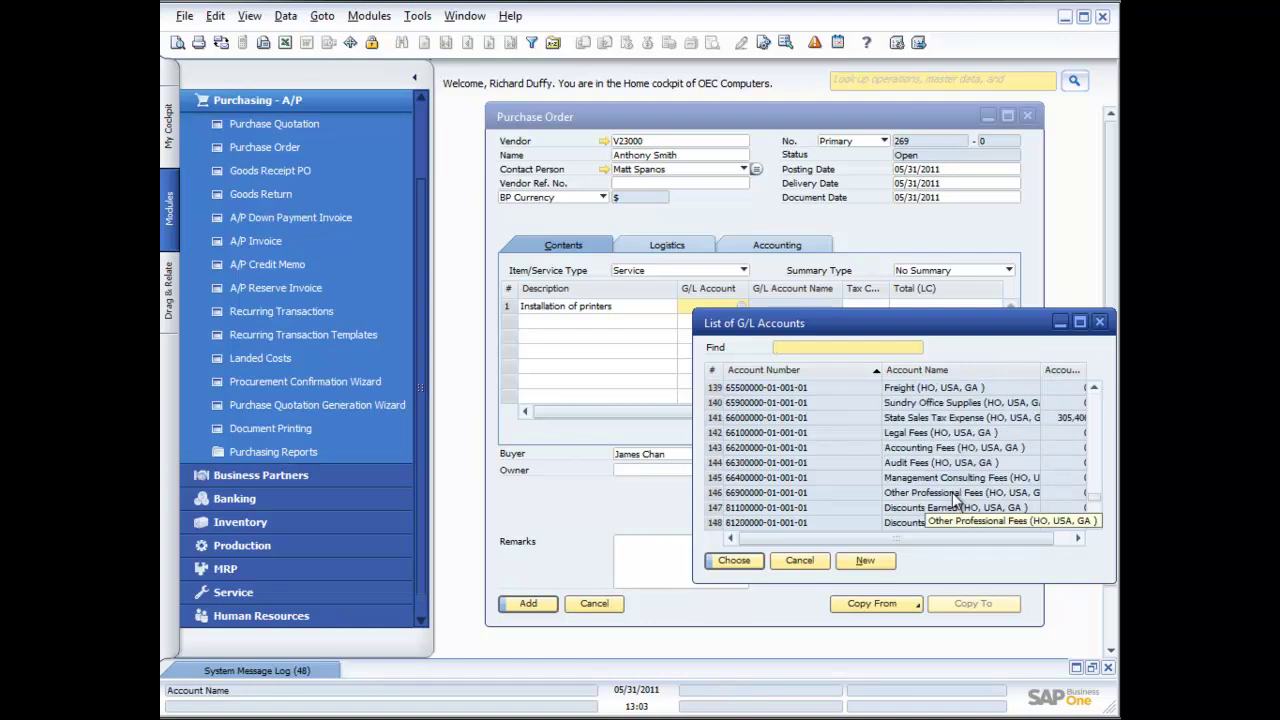
double_click(953, 494)
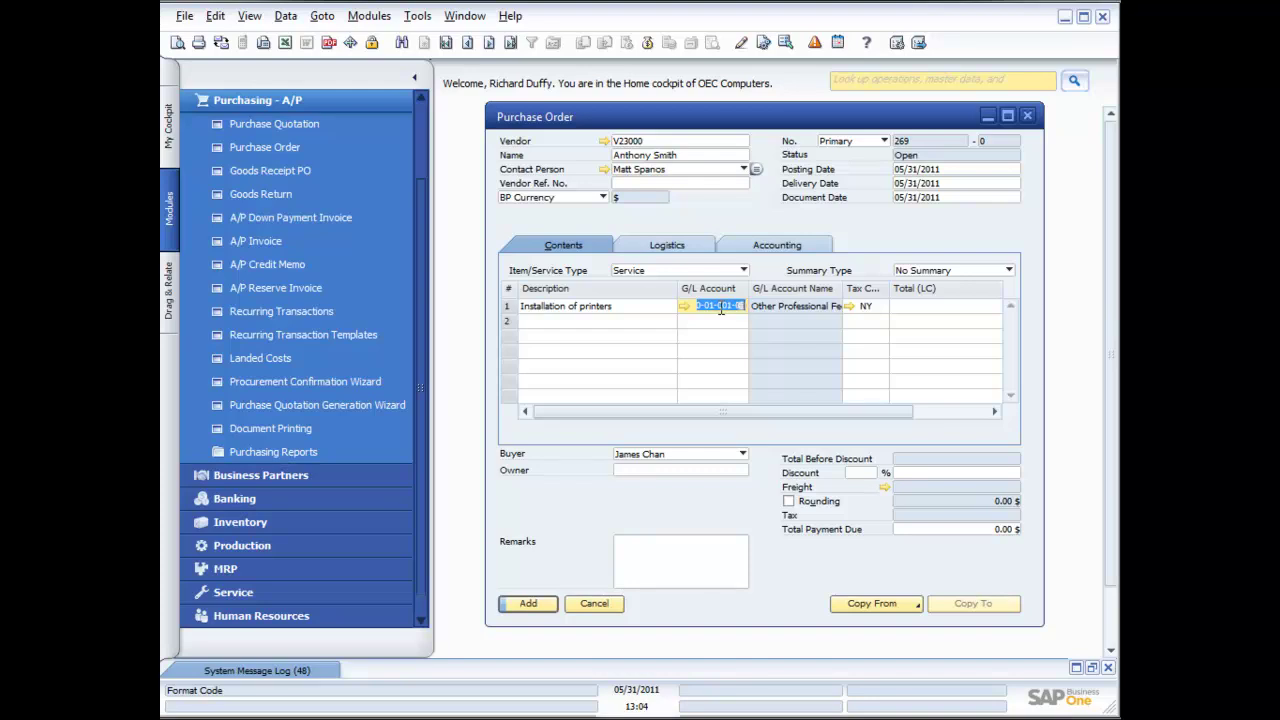
- Set the local currency total of the printer installation row to 100.00
left_click(928, 310)
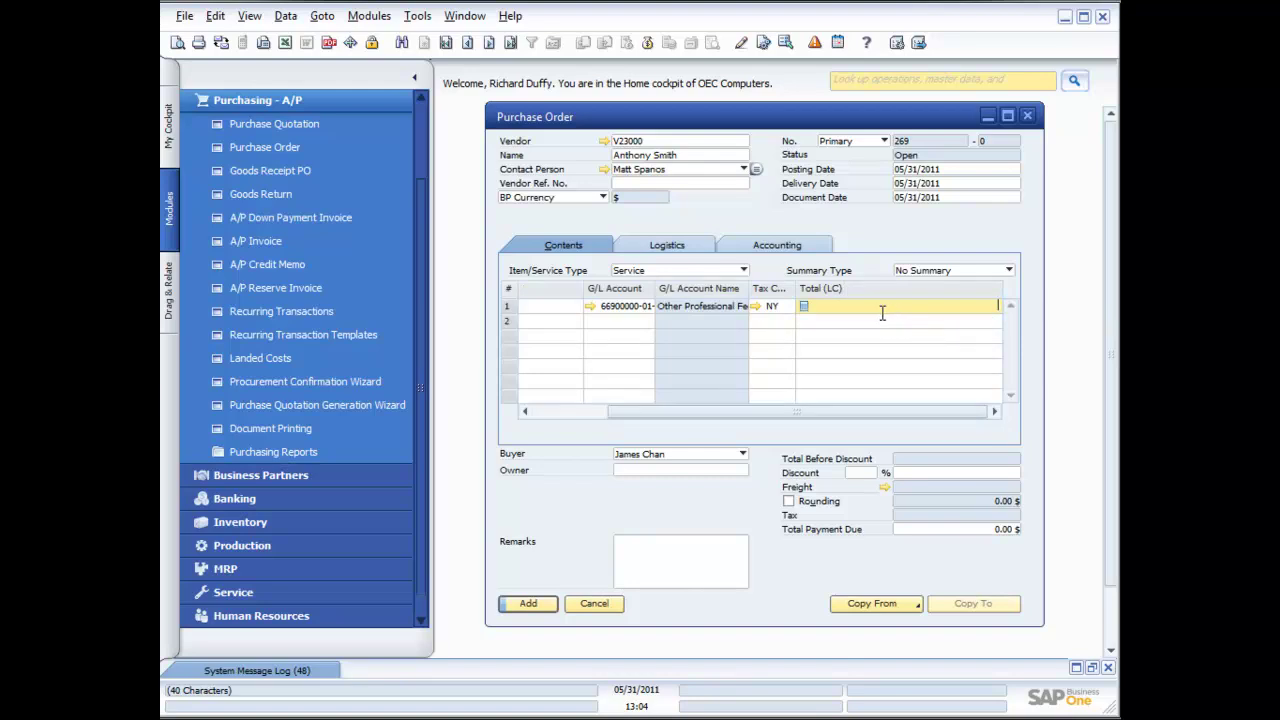
type("100.00")
key("Tab")
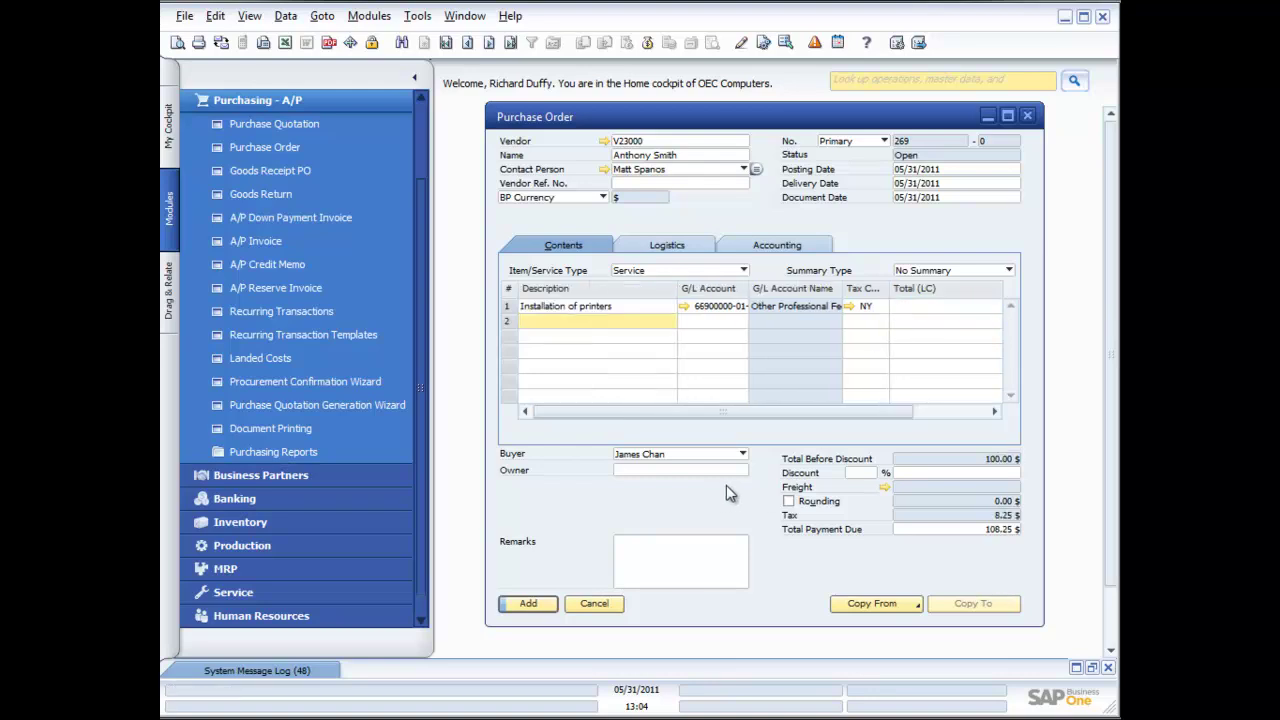
- Enter the remark "Please install as per standard process." followed by a request to call the contact by first name for details
left_click(671, 544)
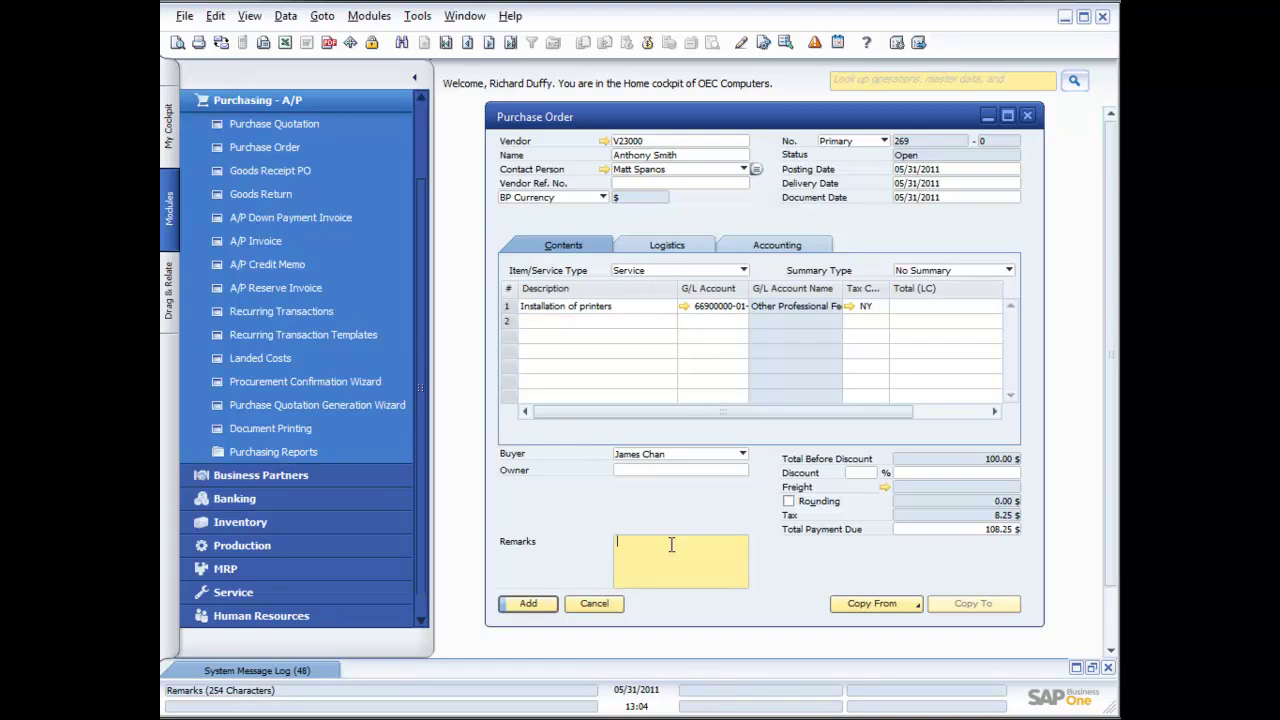
type("Please install as per standard pro")
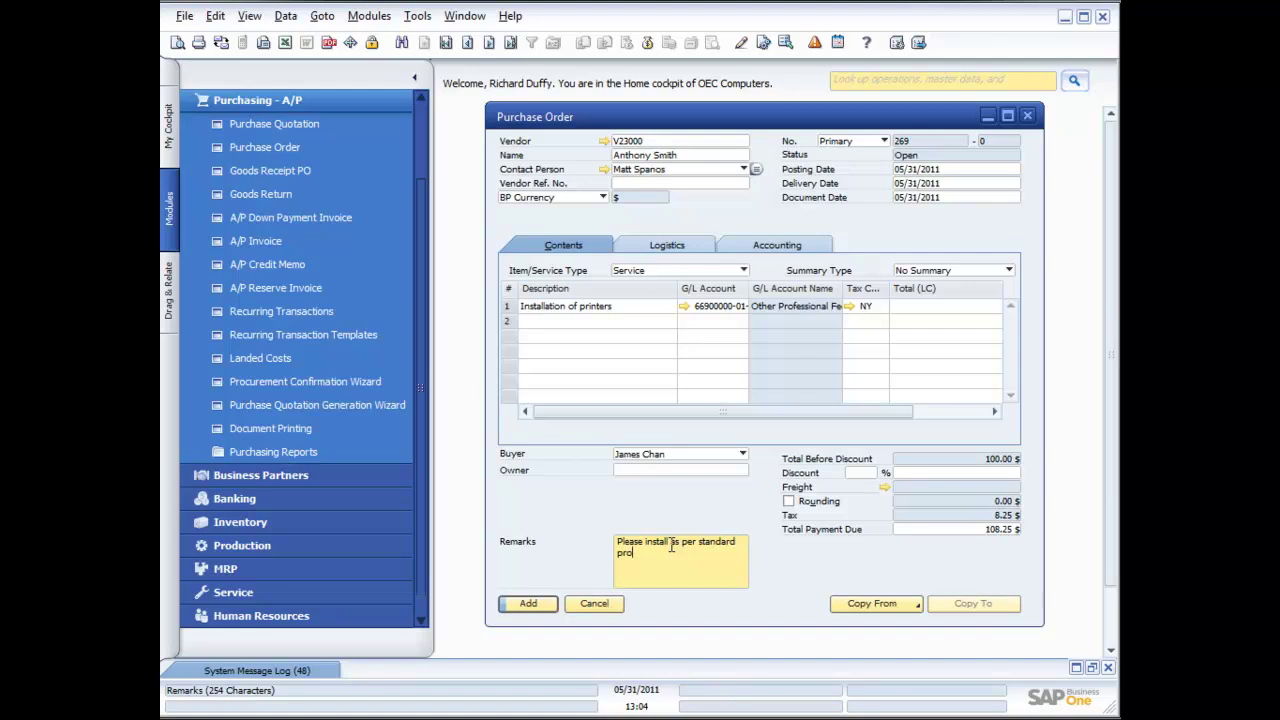
type("cess. Ca")
type("l")
type("l Richard")
type(" for det")
type("ails")
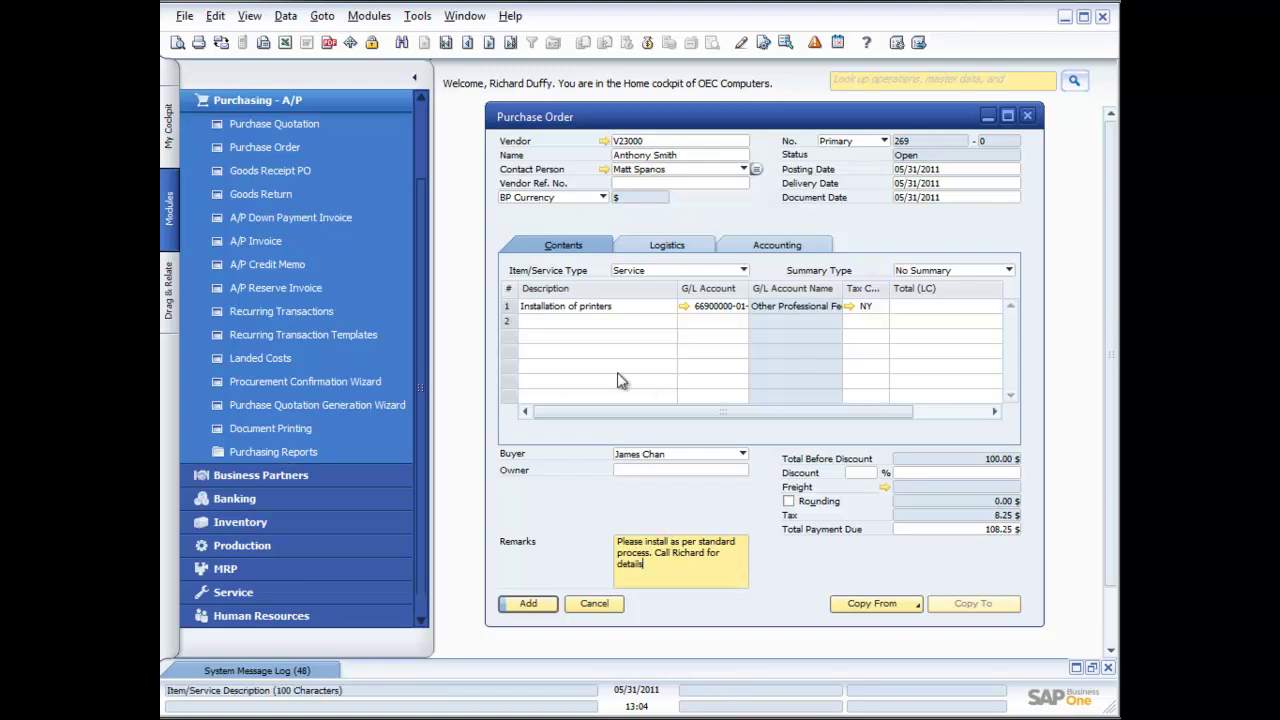
- Add the service purchase order after checking the actions available for its row, and close the purchase order window
right_click(629, 309)
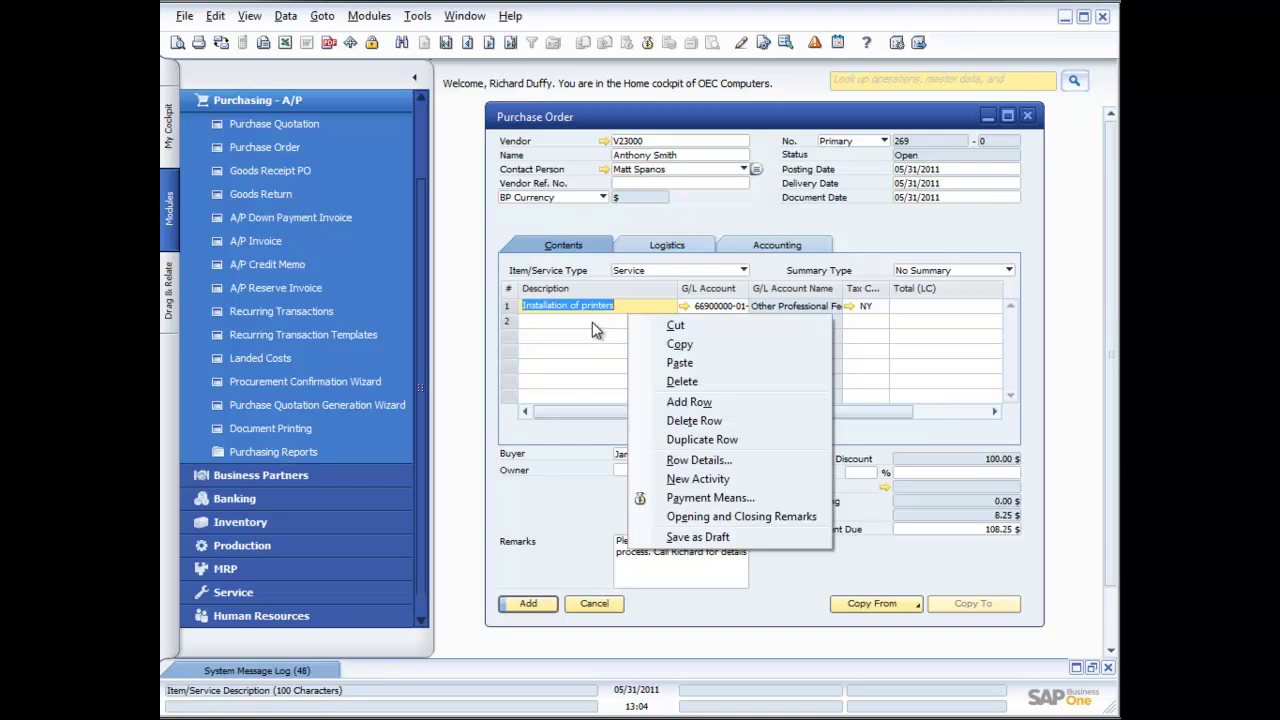
left_click(622, 305)
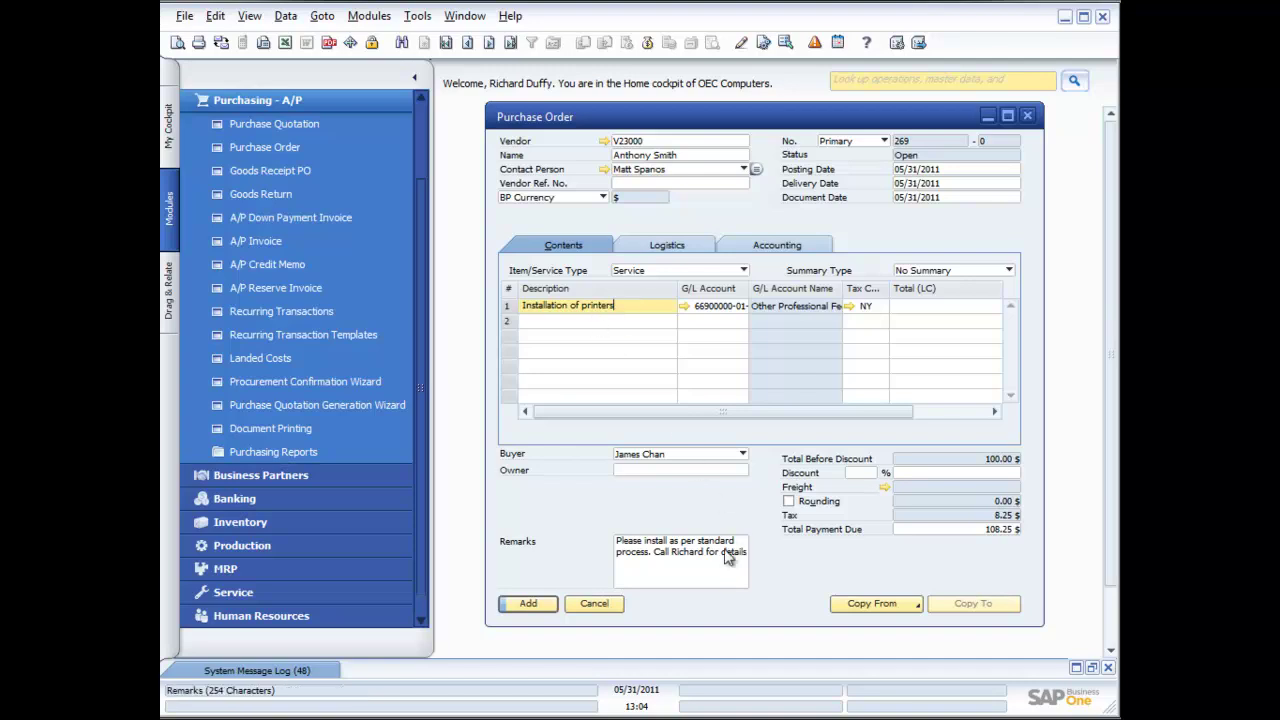
left_click(526, 603)
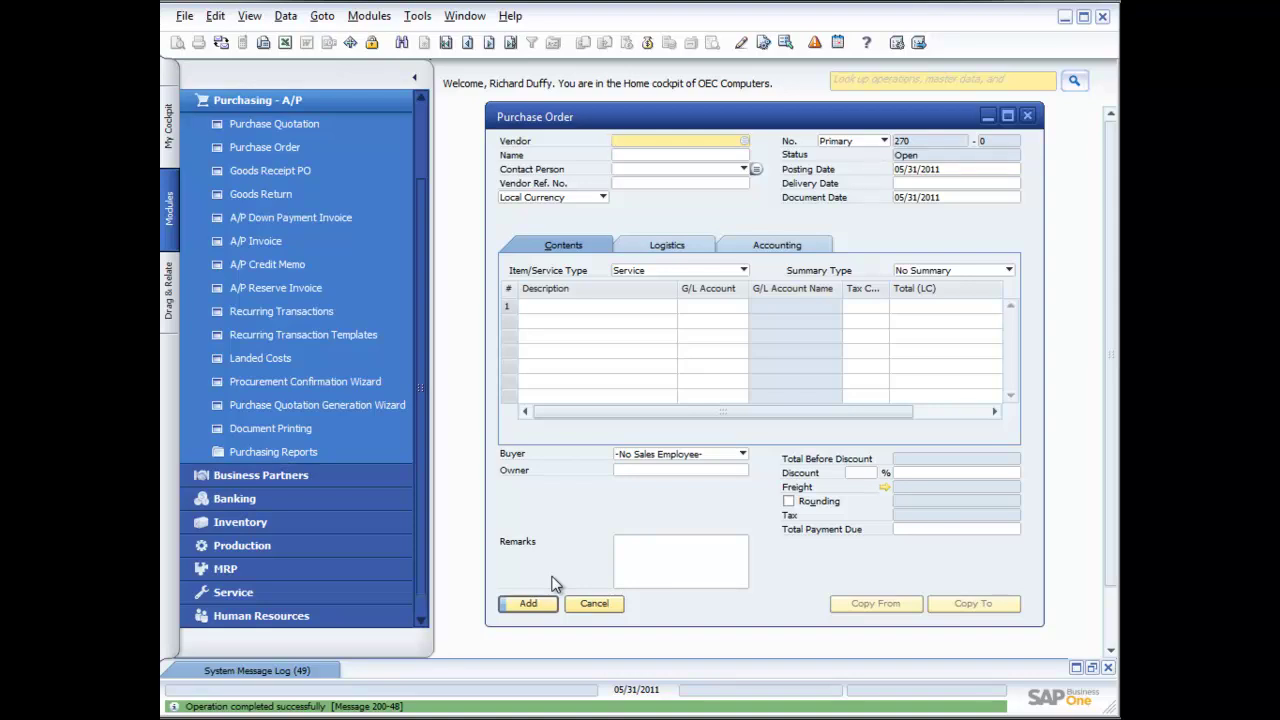
left_click(1027, 116)
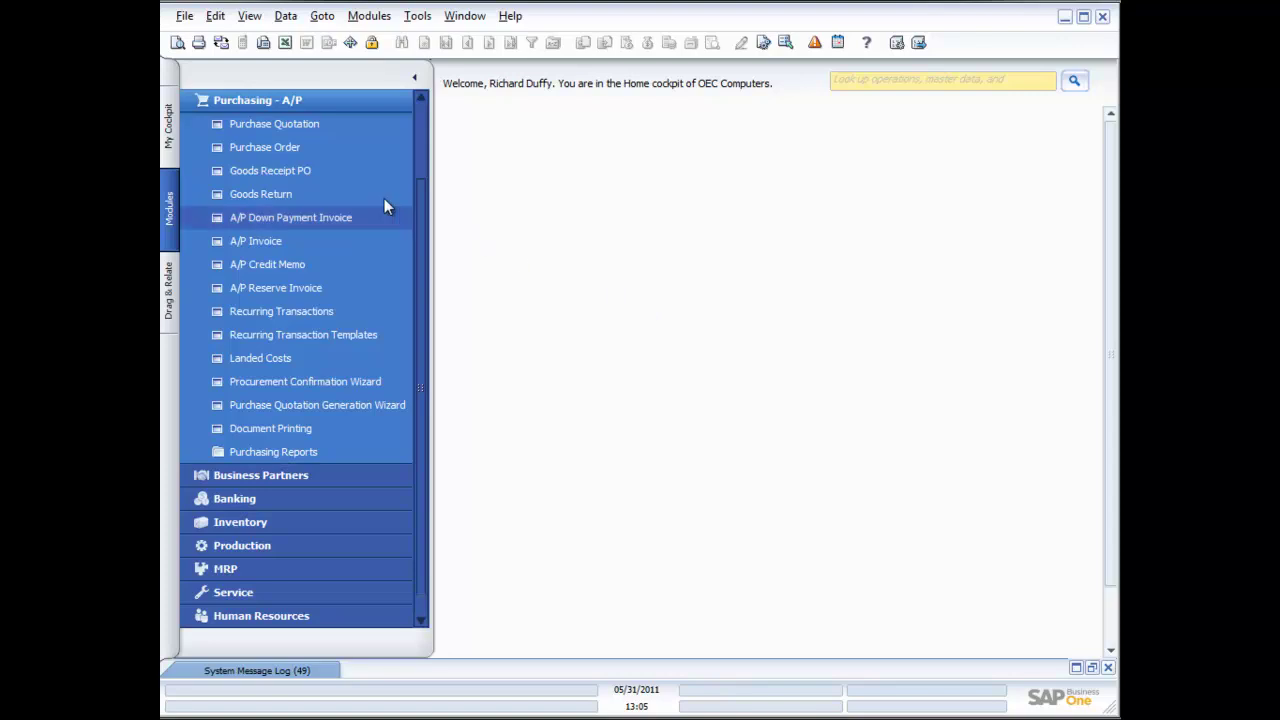
left_click(270, 171)
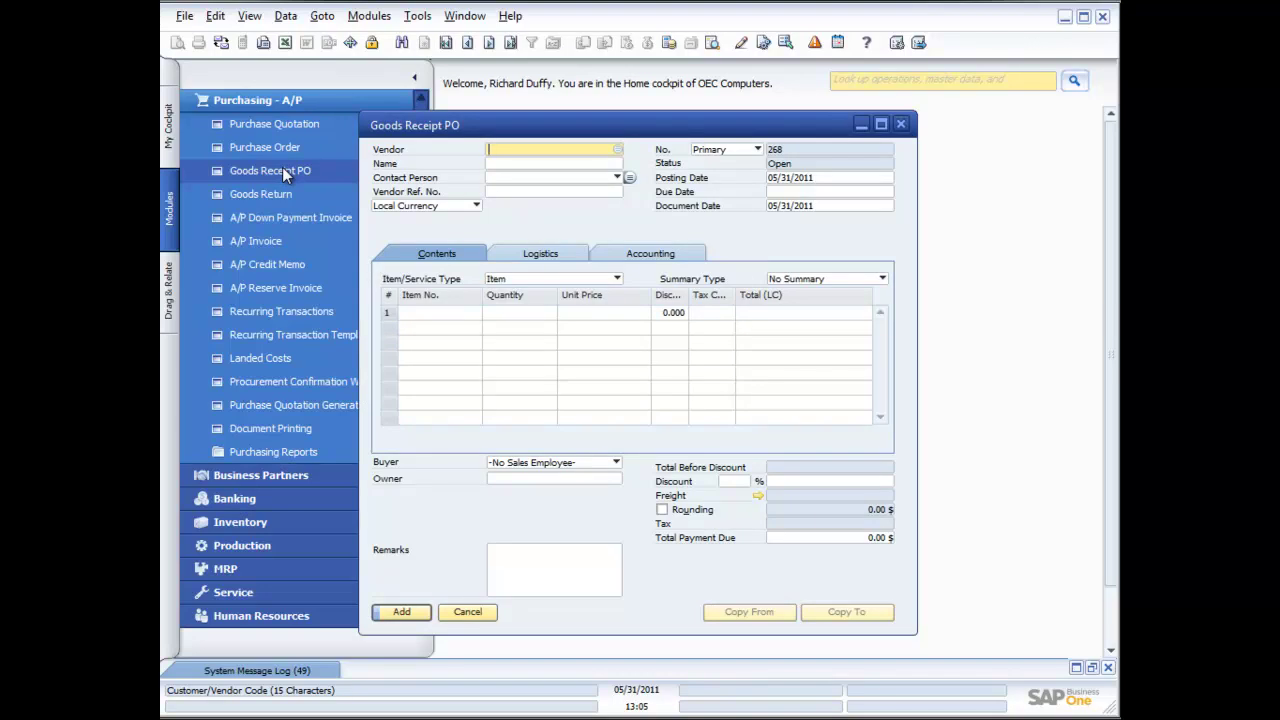
left_click_drag(637, 133, 737, 125)
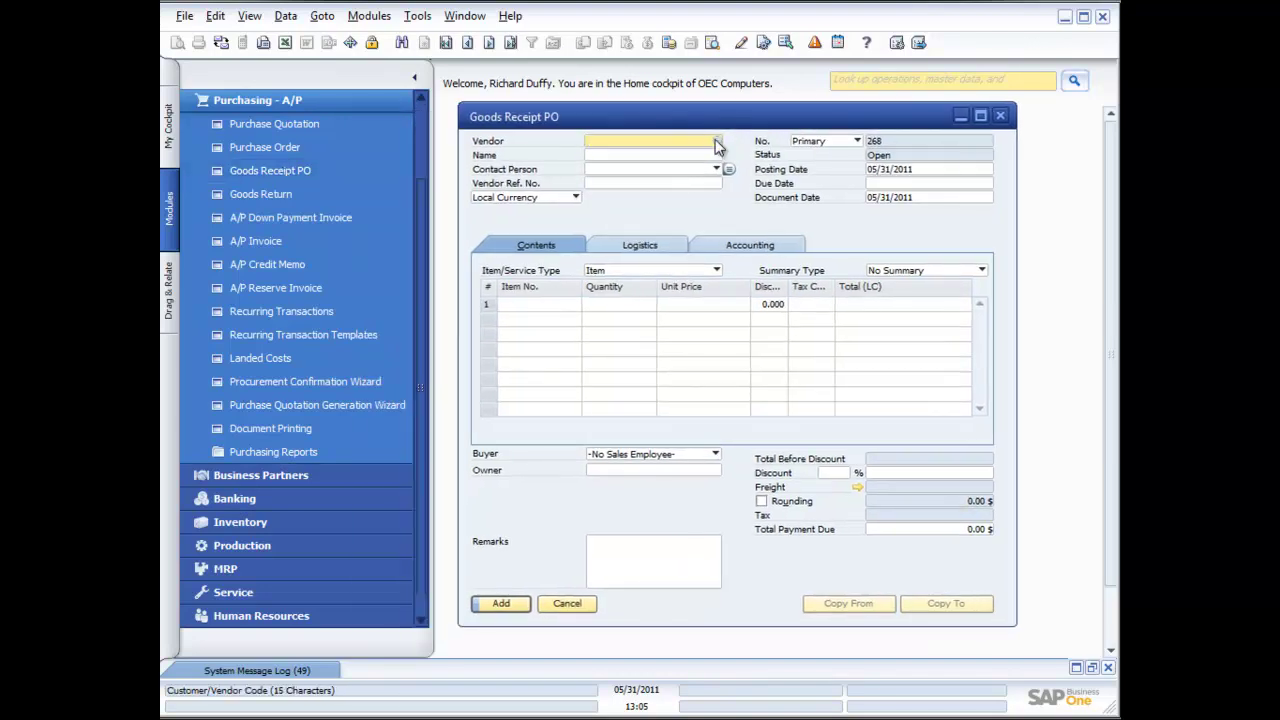
left_click(1001, 116)
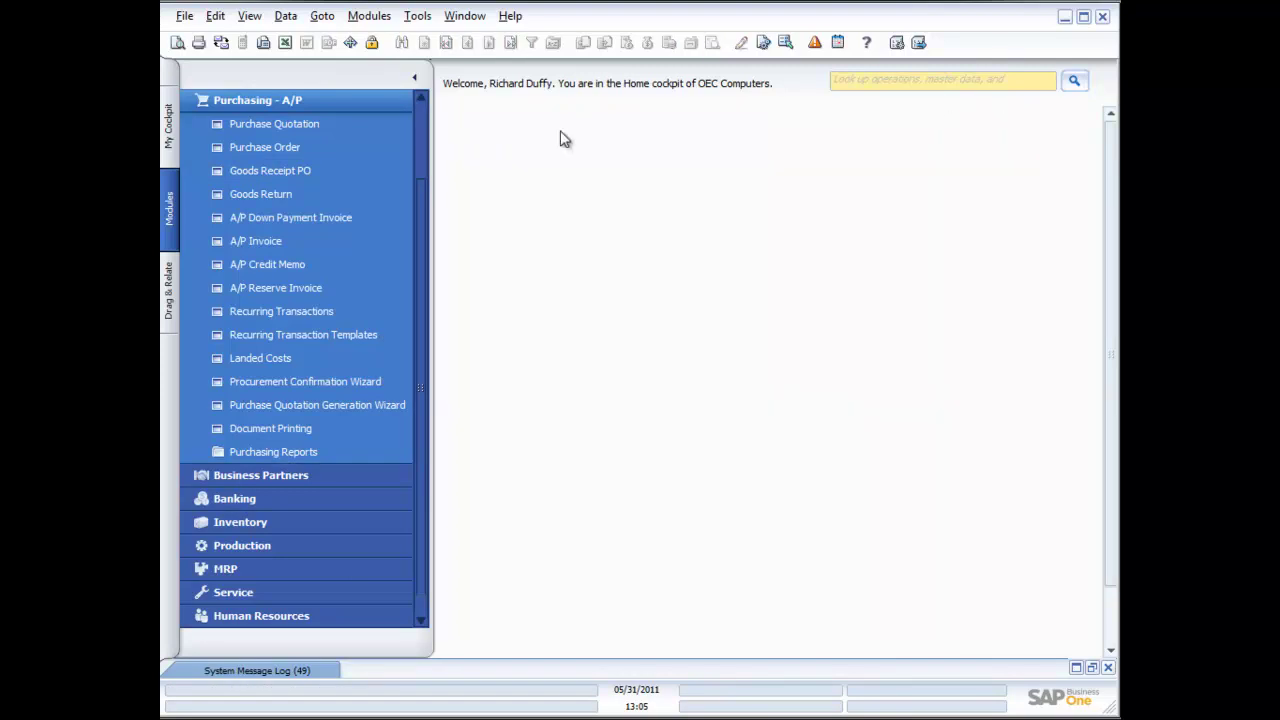
- Reopen the saved Lasercom purchase order for item B10000 and copy it to a Goods Receipt PO
left_click(255, 147)
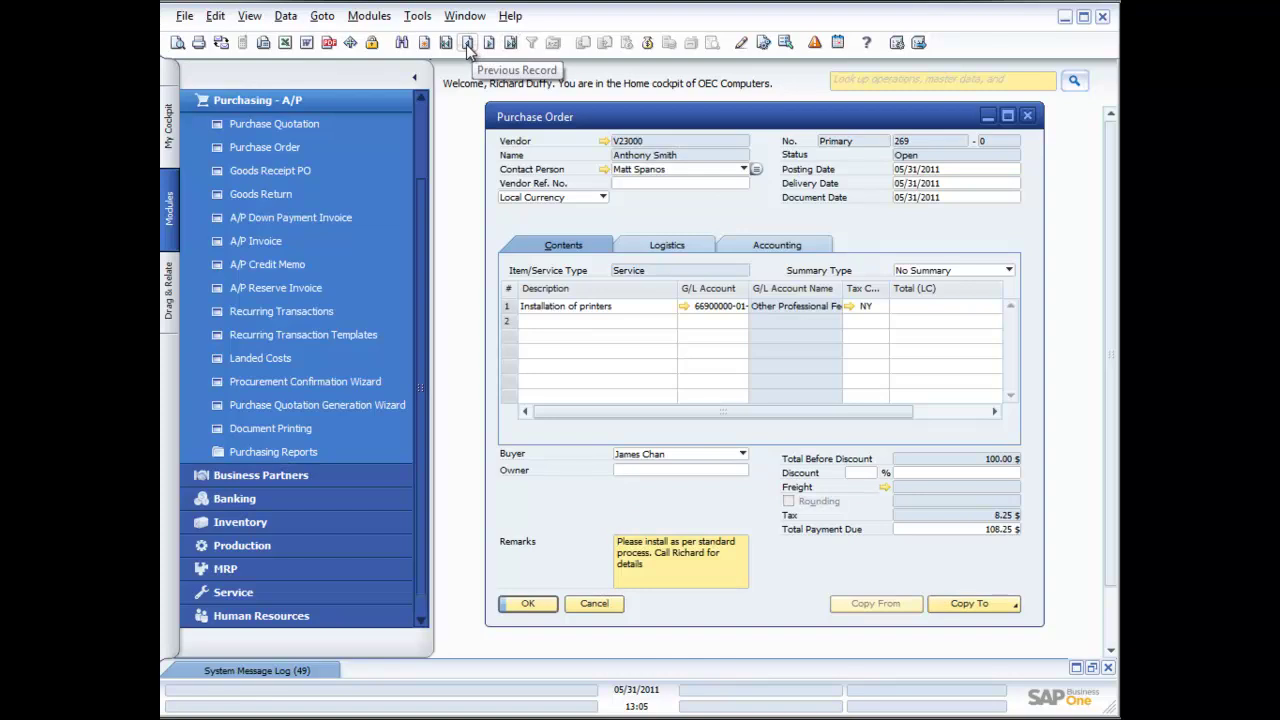
left_click(466, 43)
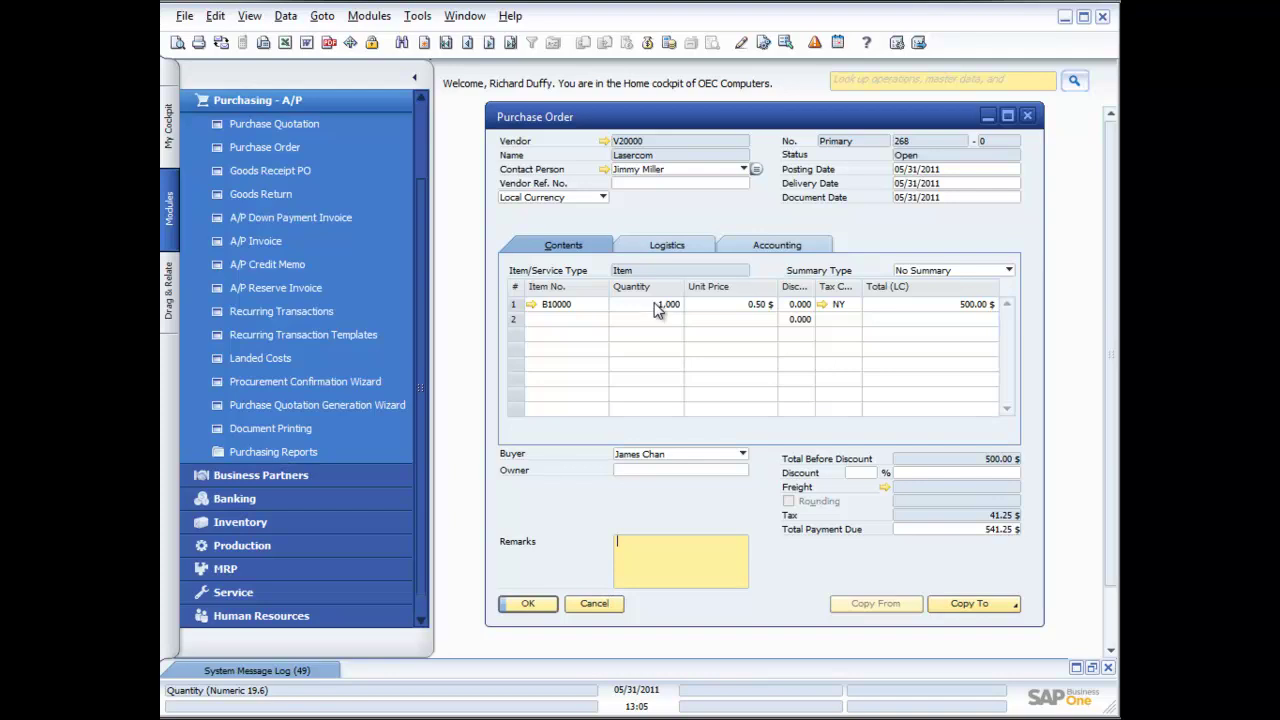
left_click(988, 606)
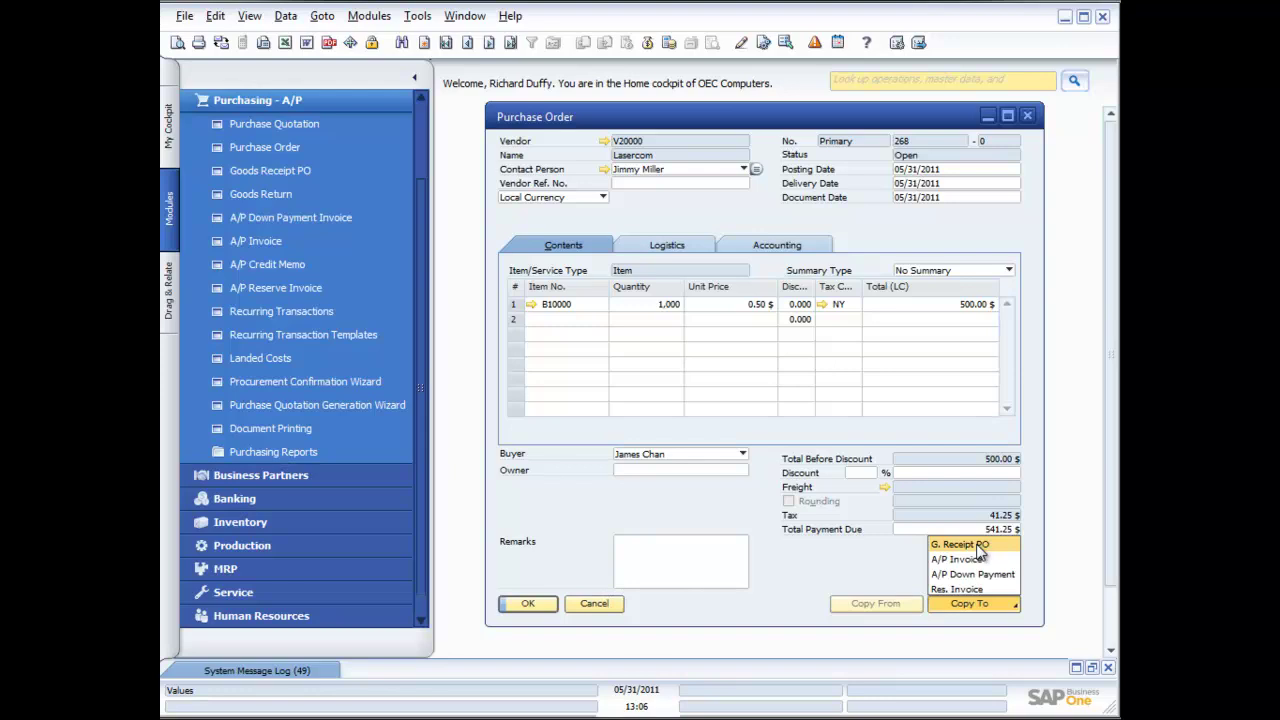
left_click(960, 545)
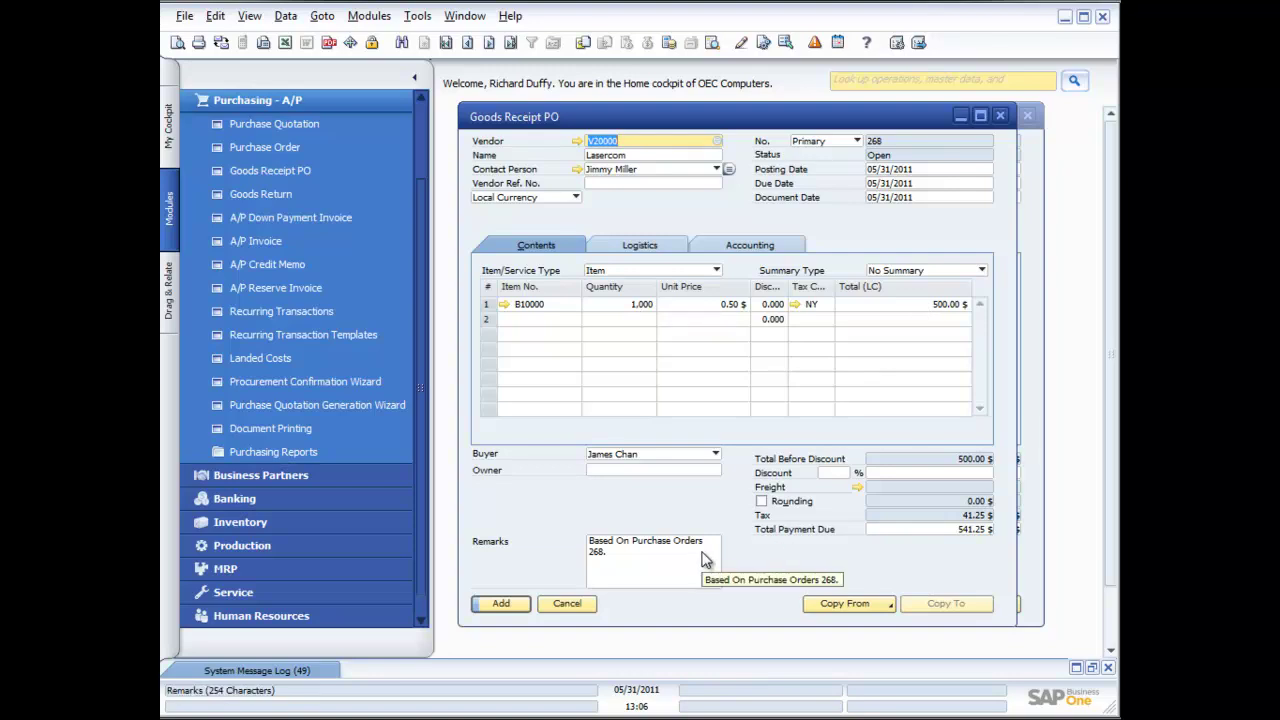
- Start adding the Lasercom Goods Receipt PO and create batch 1ACG2 for the full quantity of item B10000
left_click(503, 604)
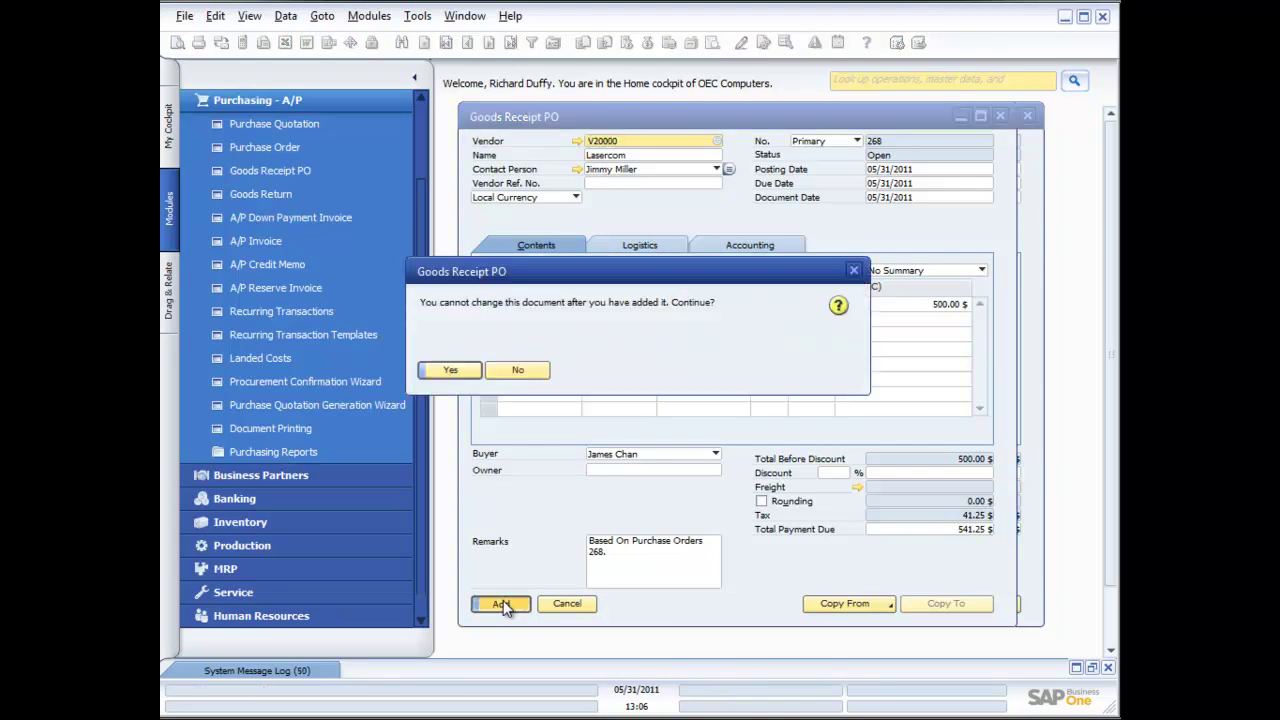
left_click(450, 370)
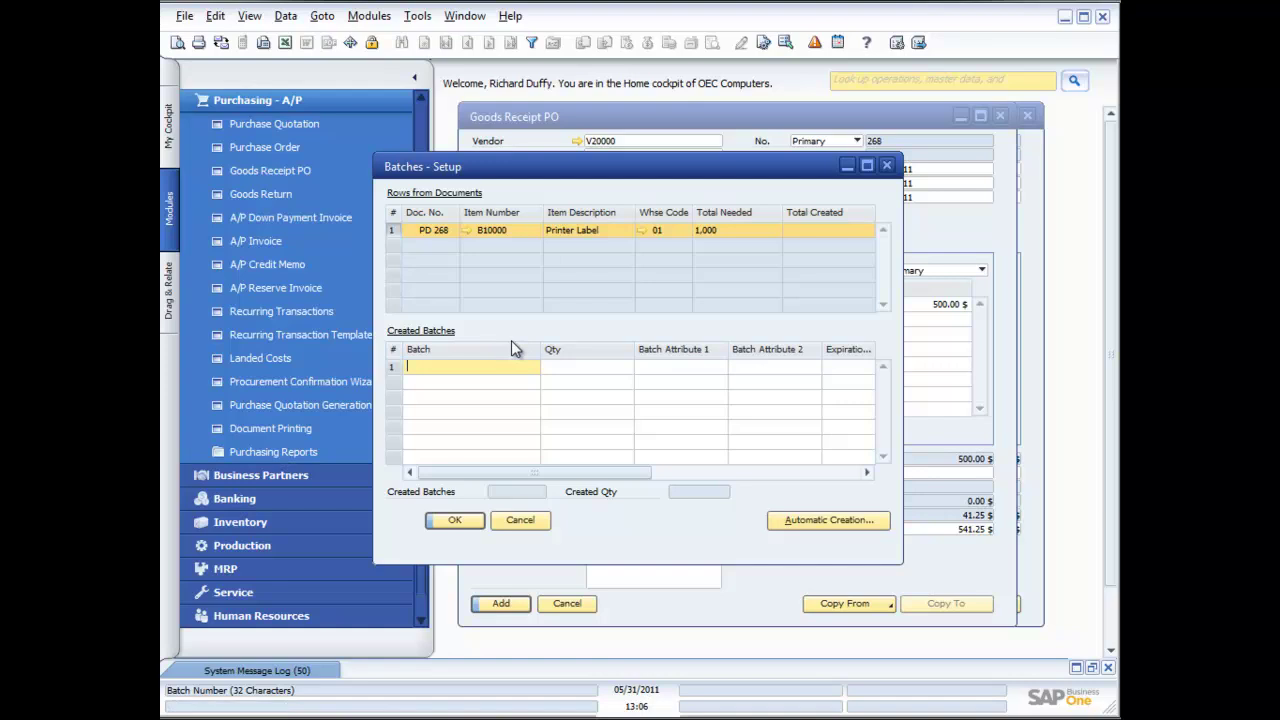
type("1")
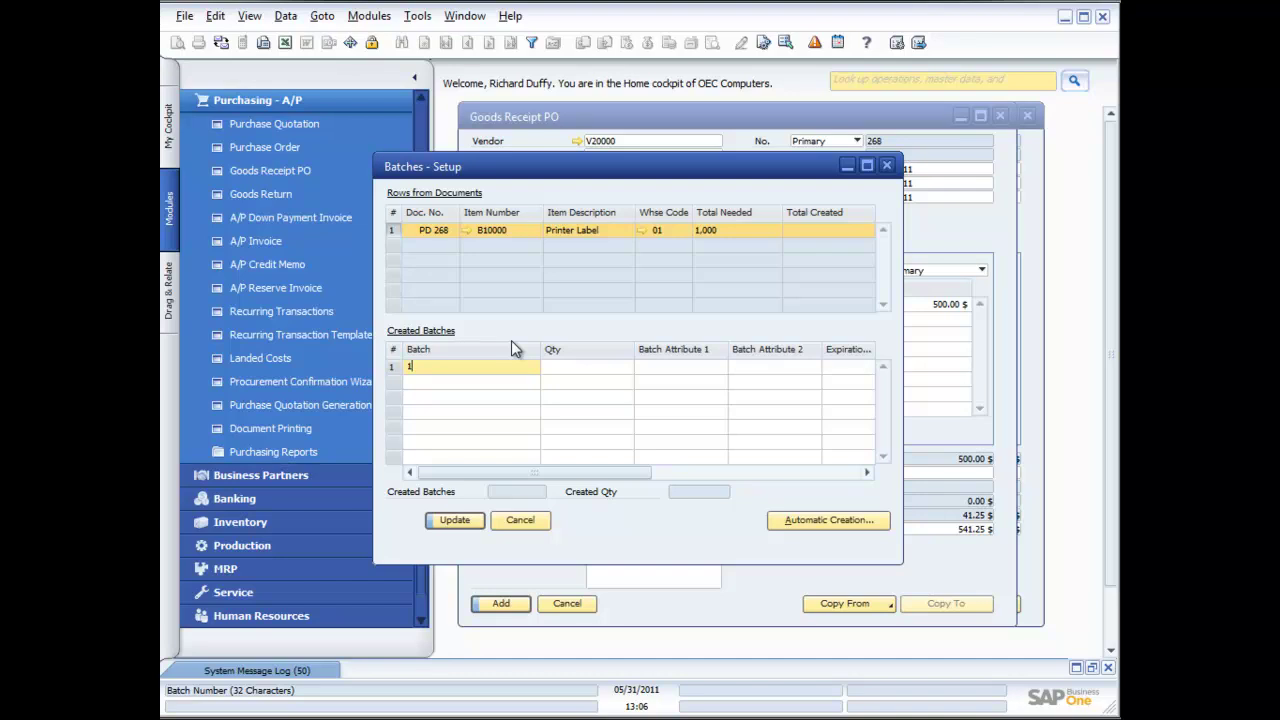
type("ACG2")
key("Tab")
left_click(671, 368)
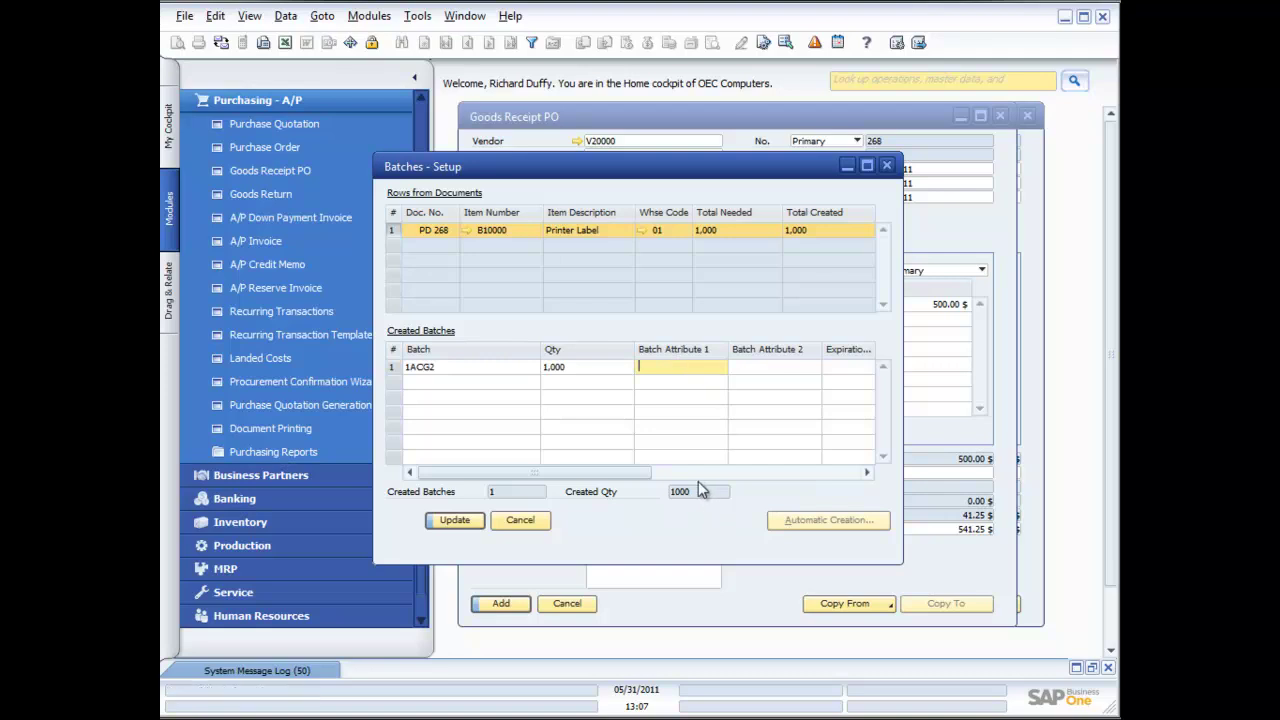
- Set the manufacturing date of batch 1ACG2 to 02/16/2011, update the batch setup and close it
left_click_drag(620, 472, 770, 478)
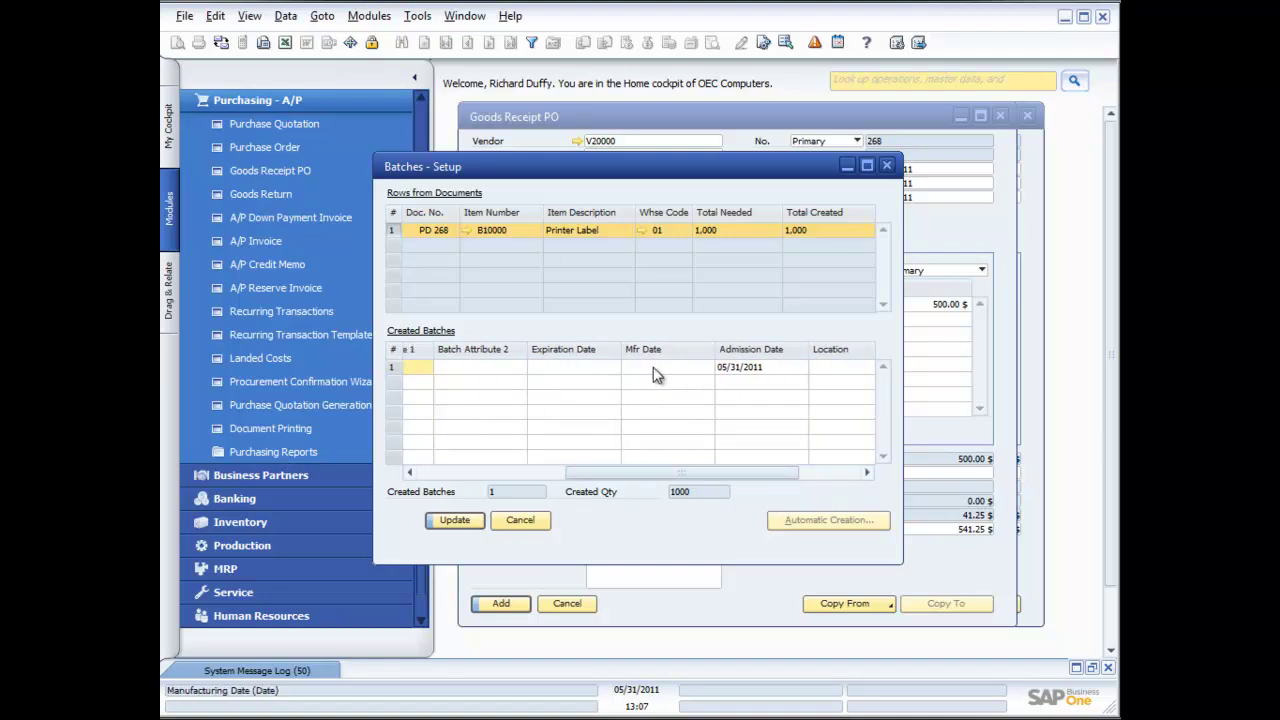
left_click(834, 472)
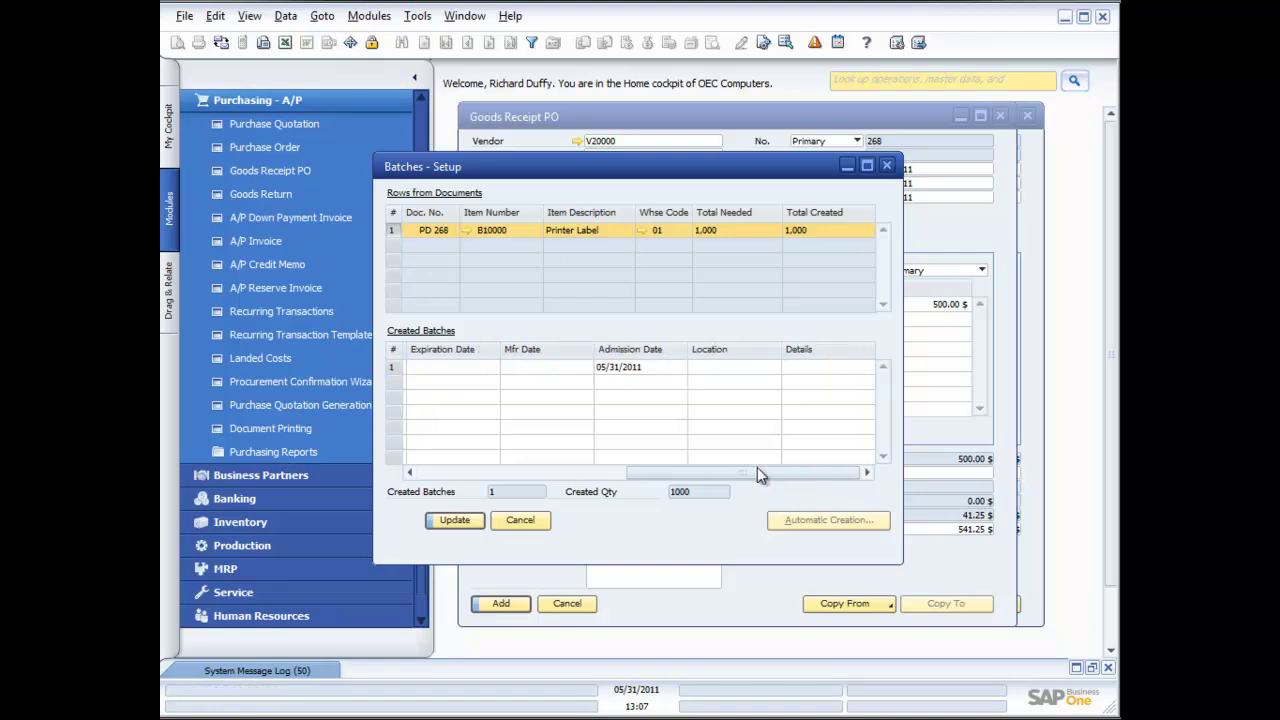
left_click_drag(757, 472, 730, 472)
left_click(608, 366)
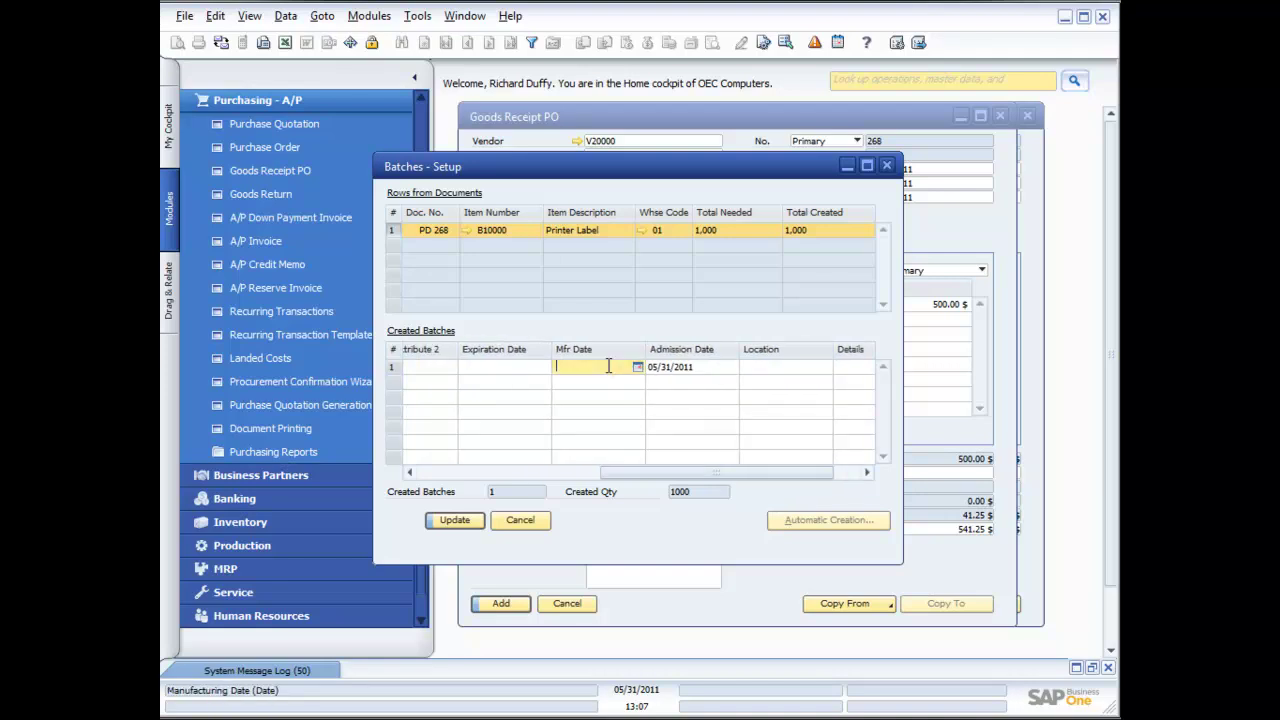
left_click(637, 367)
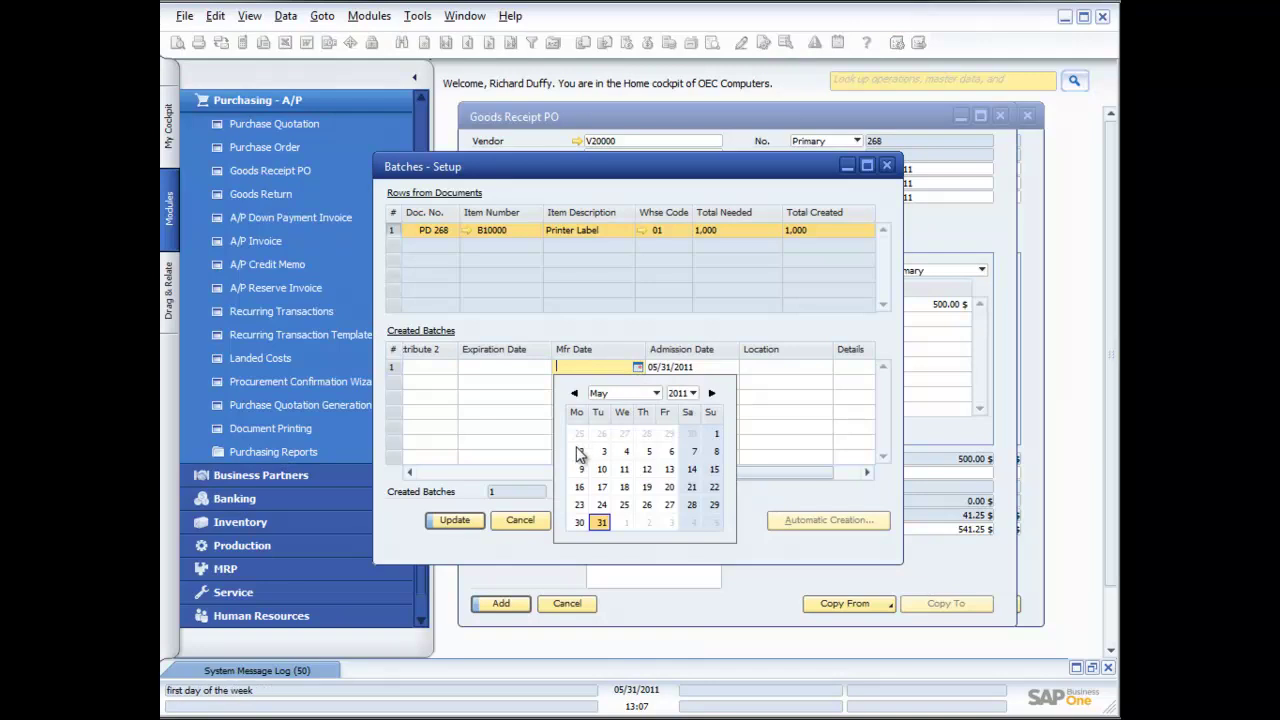
left_click(575, 393)
left_click(575, 393)
left_click(576, 393)
left_click(624, 471)
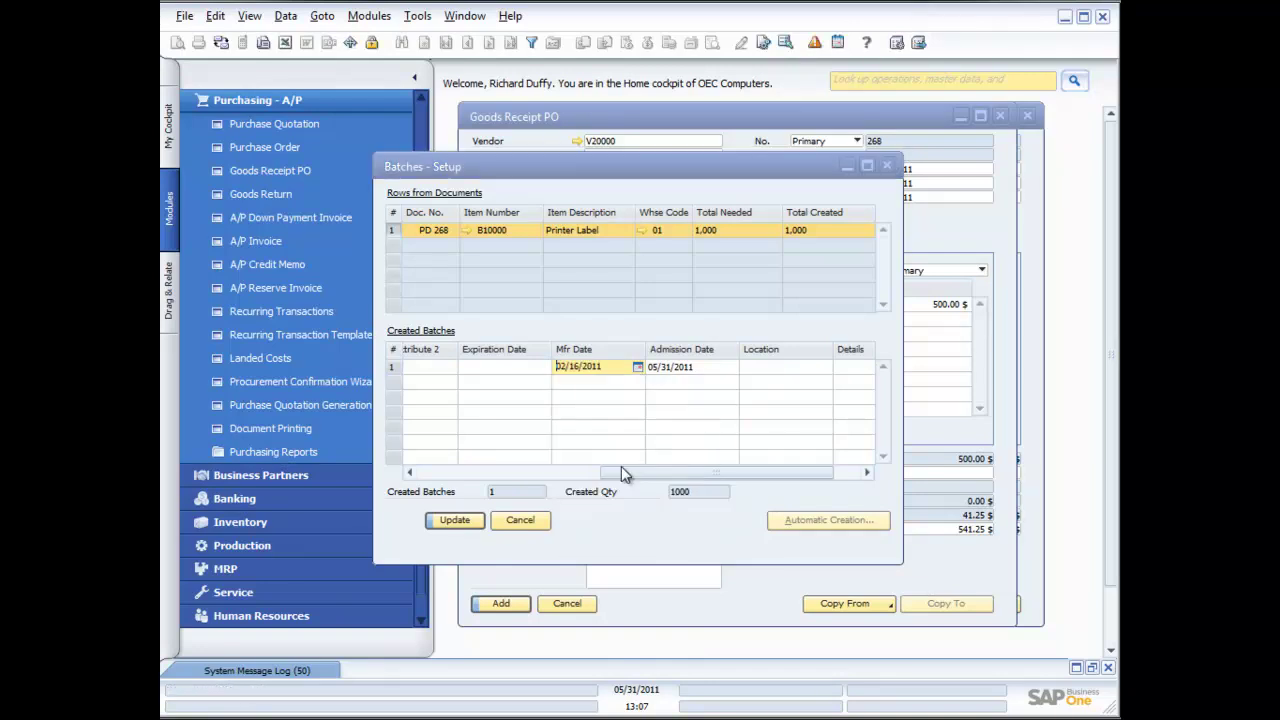
left_click(455, 520)
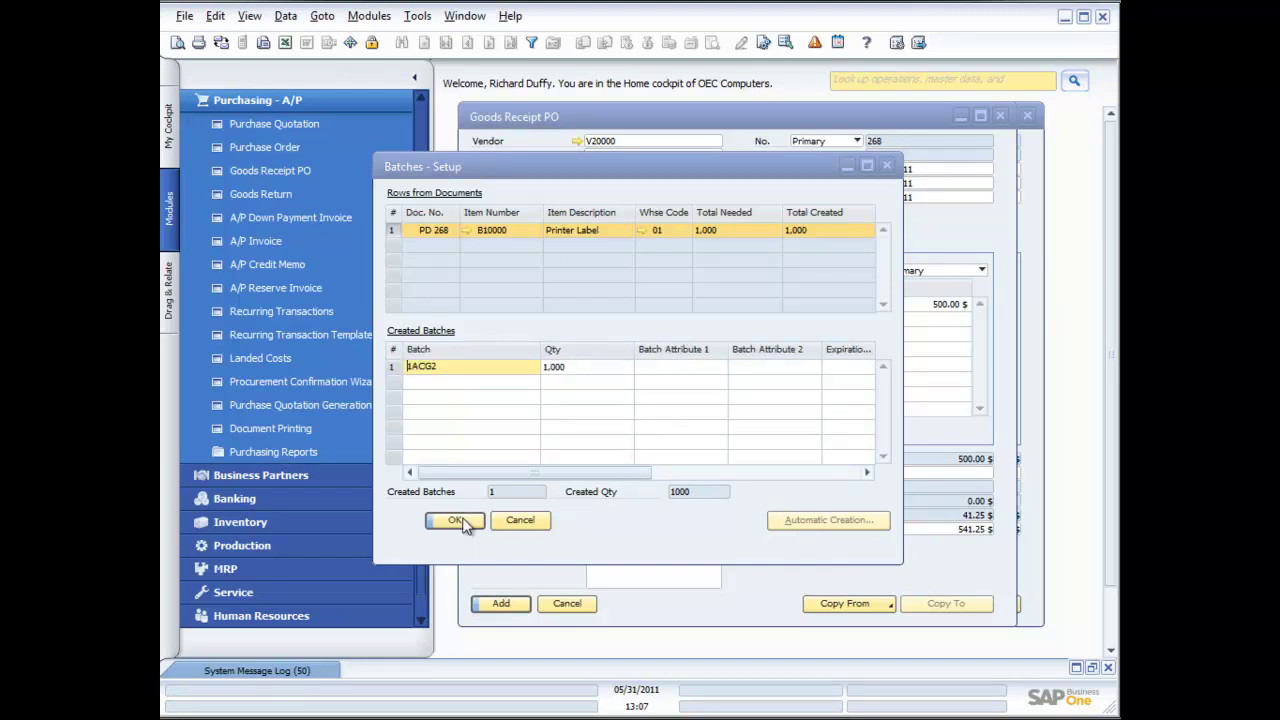
left_click(458, 521)
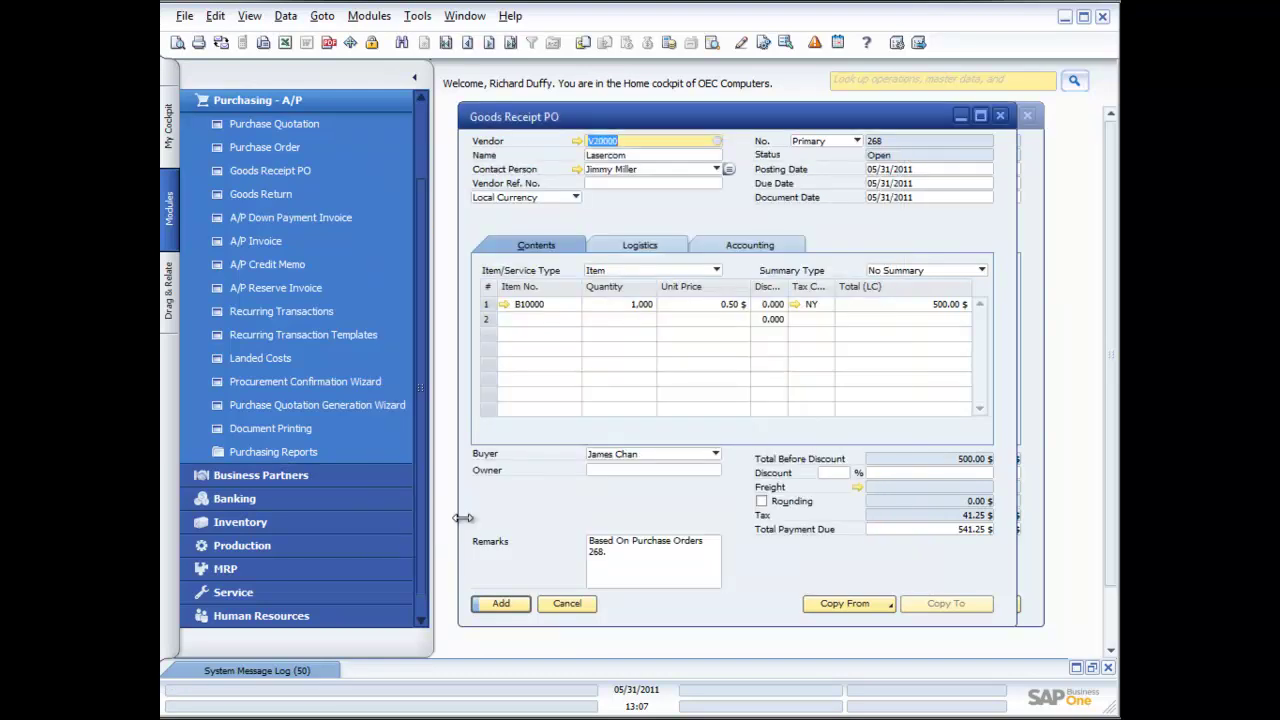
- Add the Goods Receipt PO, confirm it as final, and close both the receipt and the purchase order windows
left_click(505, 604)
left_click(450, 370)
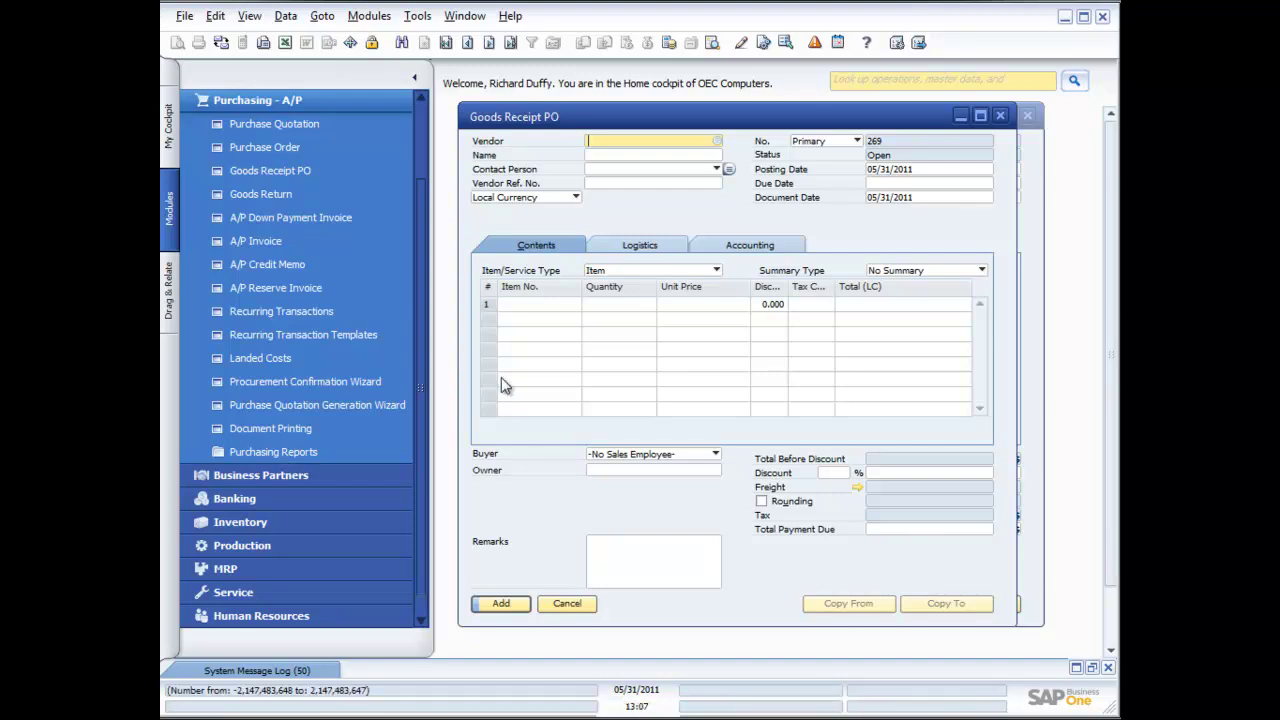
left_click(1000, 116)
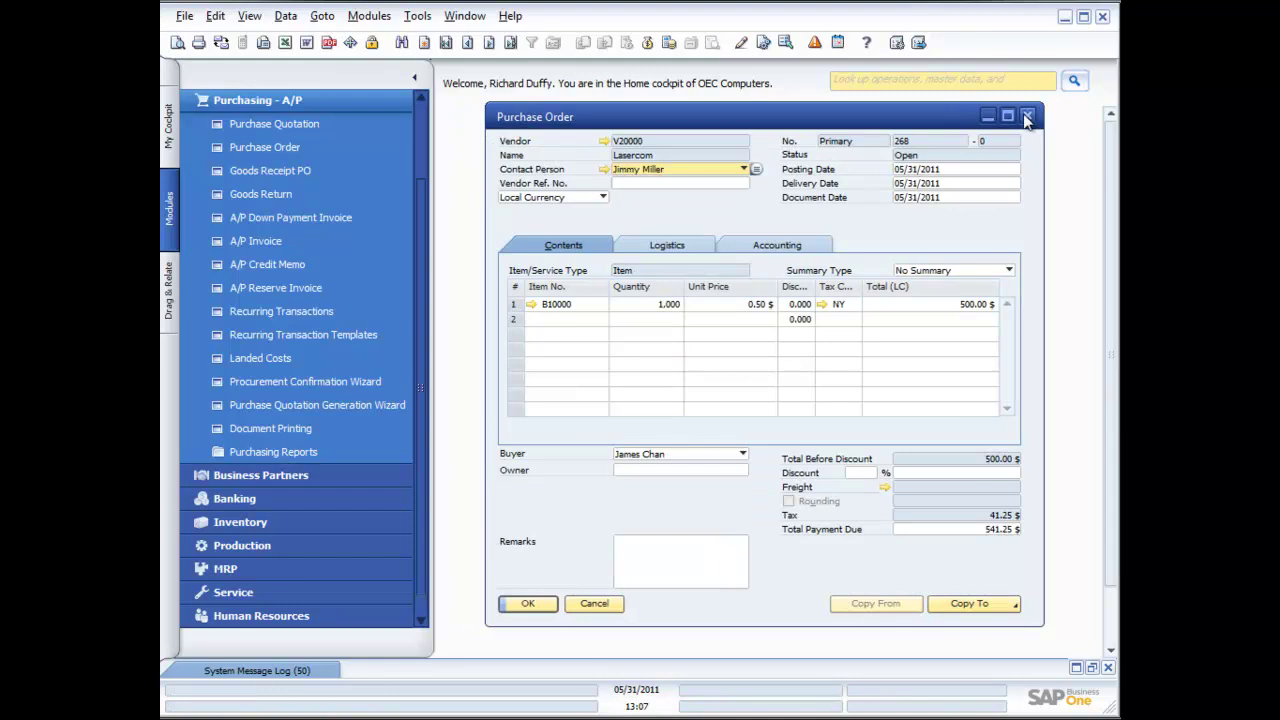
left_click(1026, 116)
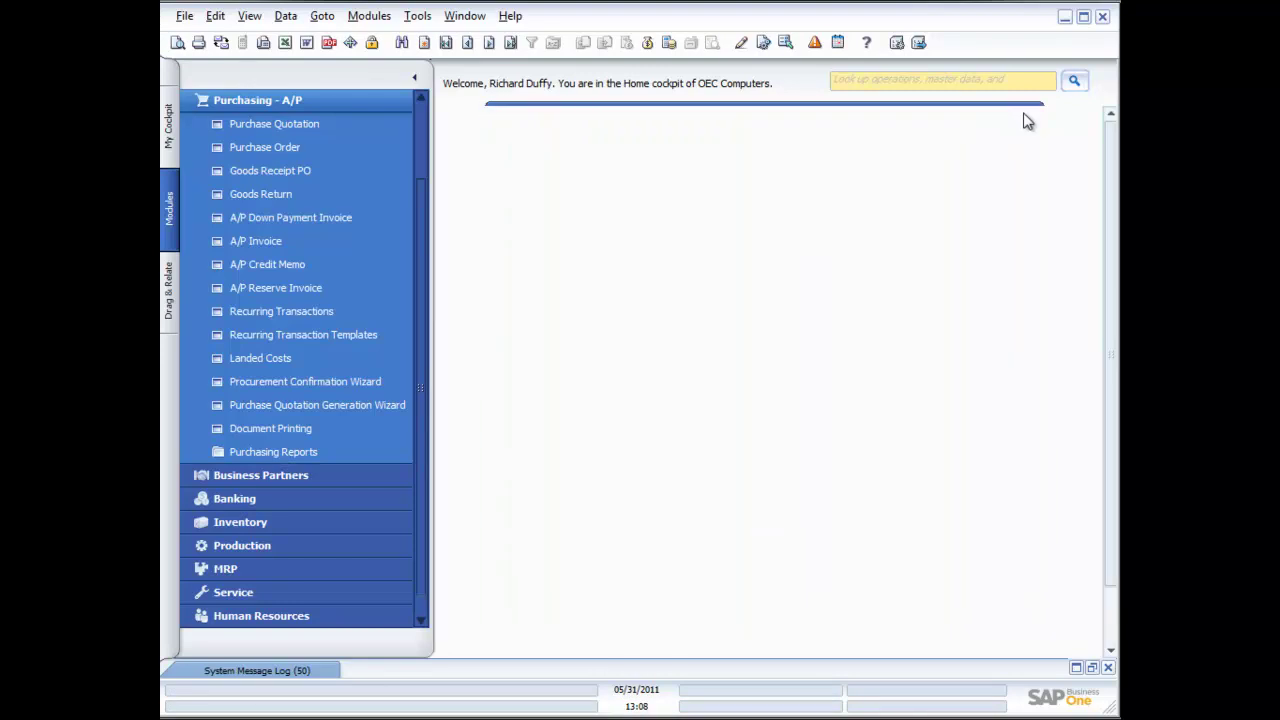
- Start a new A/P Invoice for vendor V20000, Lasercom
left_click(239, 243)
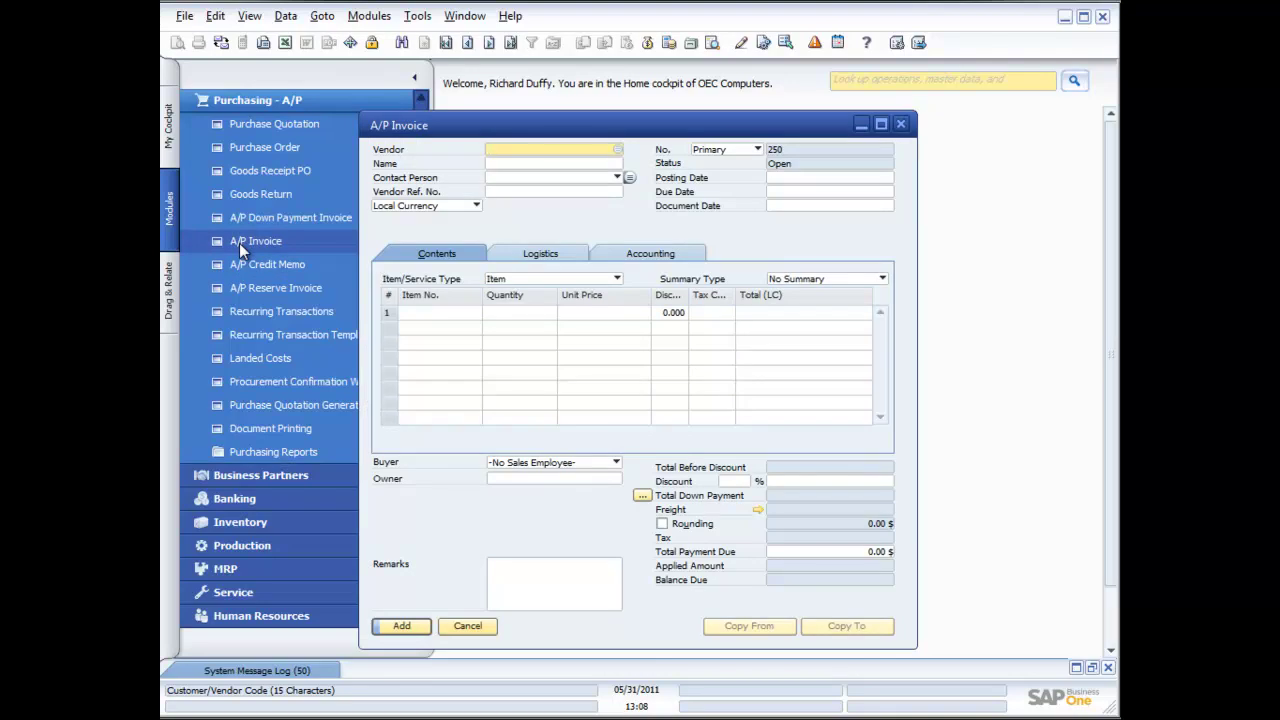
left_click(617, 150)
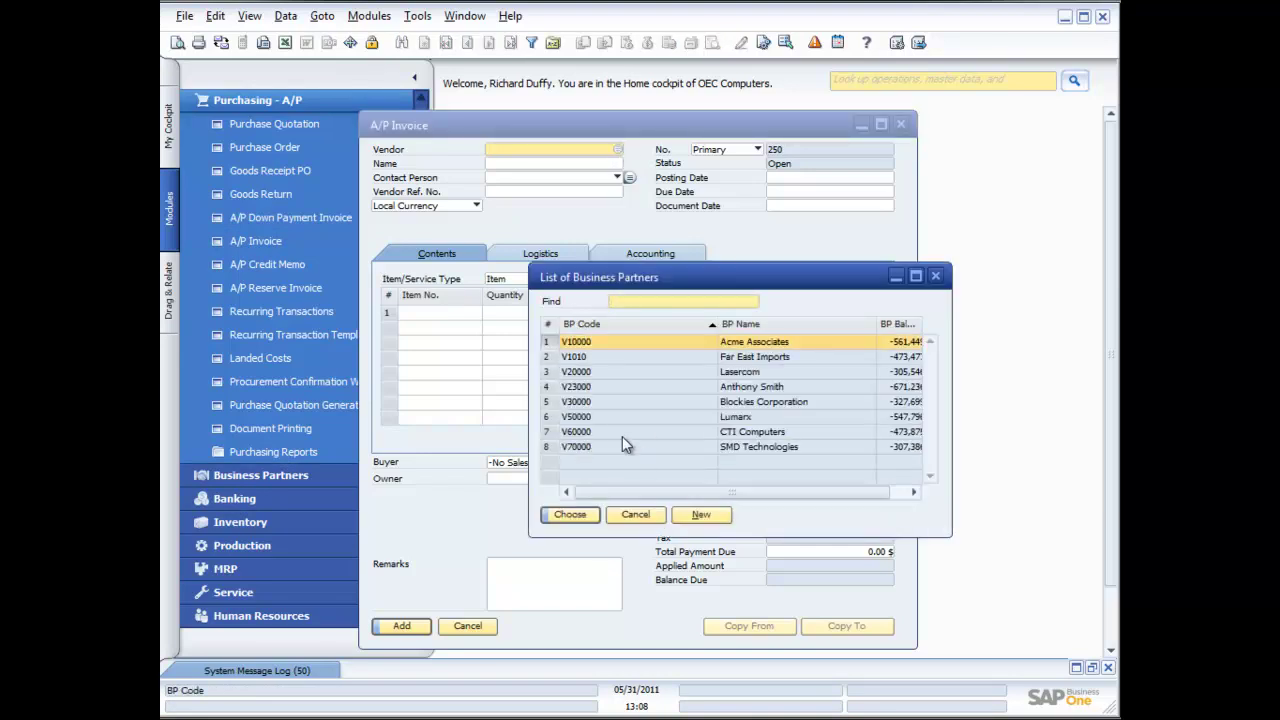
double_click(643, 372)
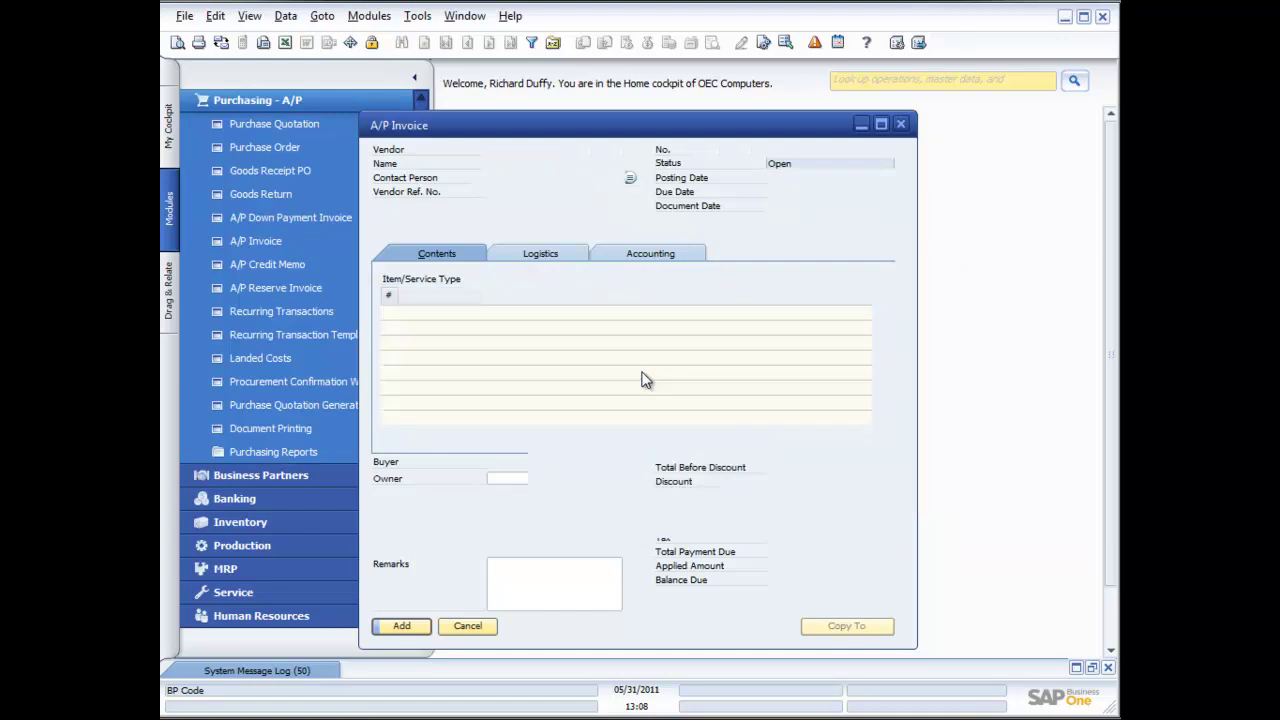
- Copy the Goods Receipt PO dated 05/31/2011 into the A/P Invoice, using the current exchange rate and drawing all data
left_click(781, 628)
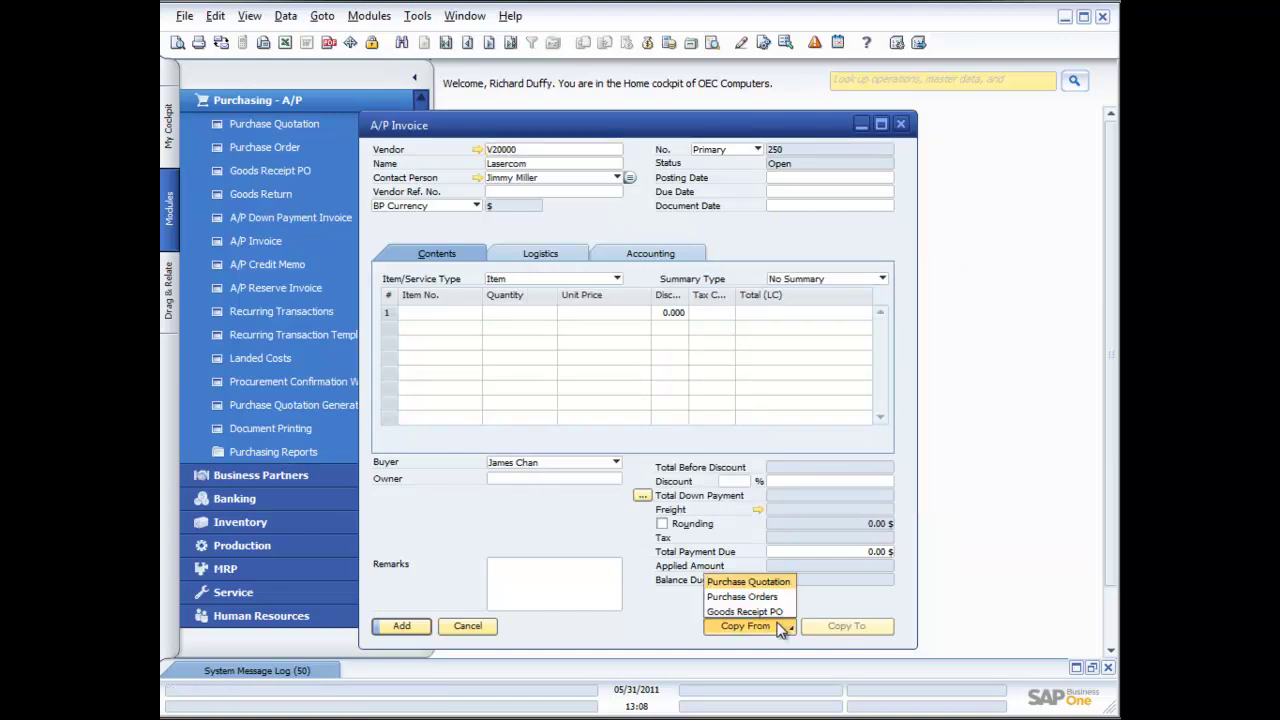
left_click(775, 613)
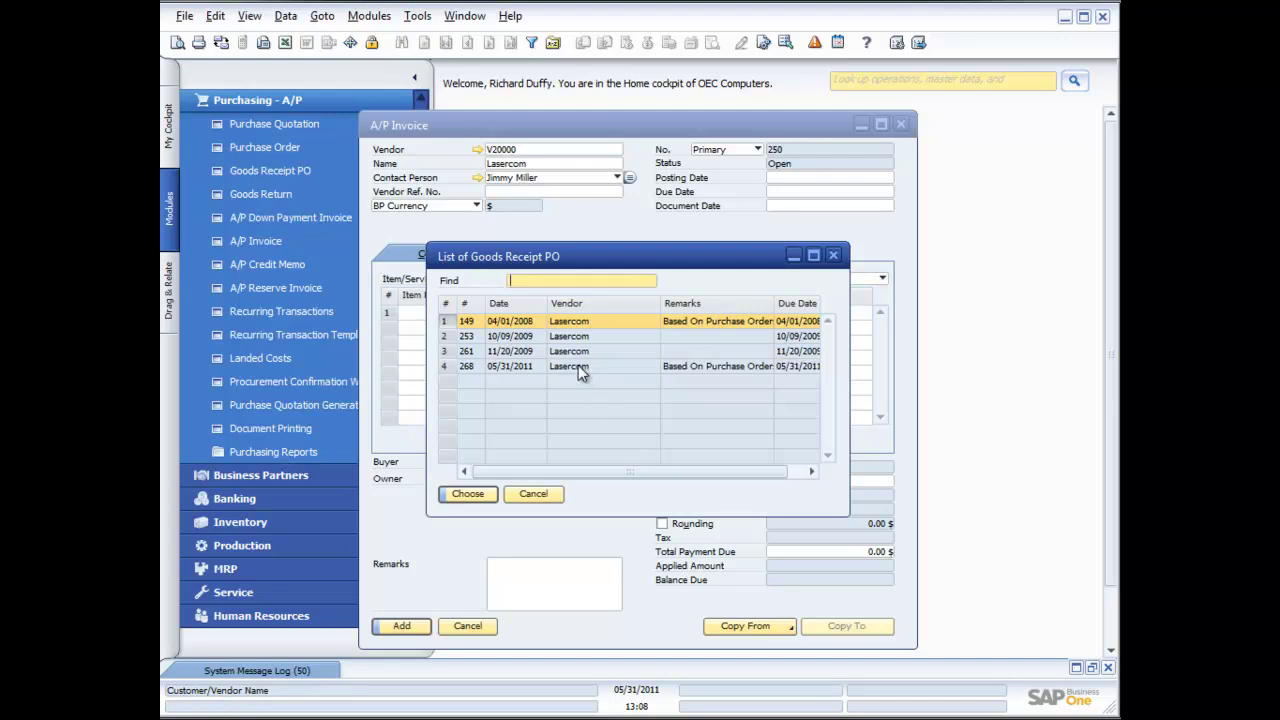
left_click(524, 368, "shift")
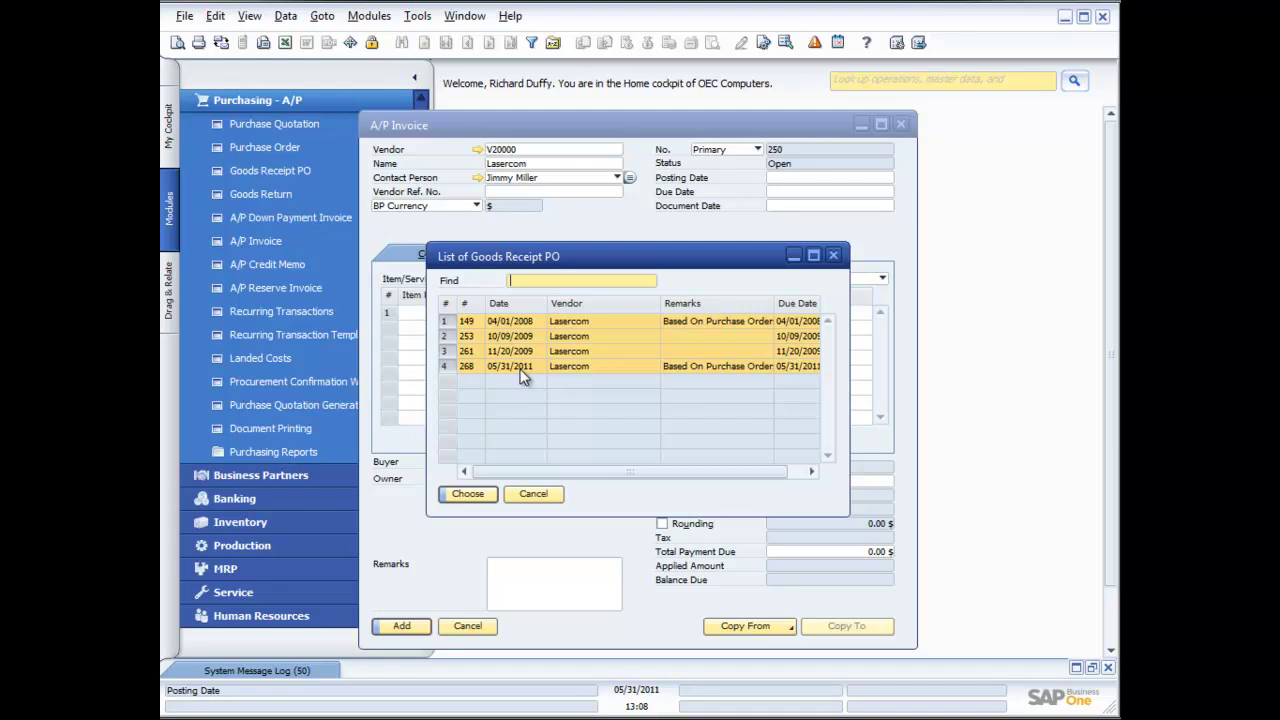
left_click(520, 370)
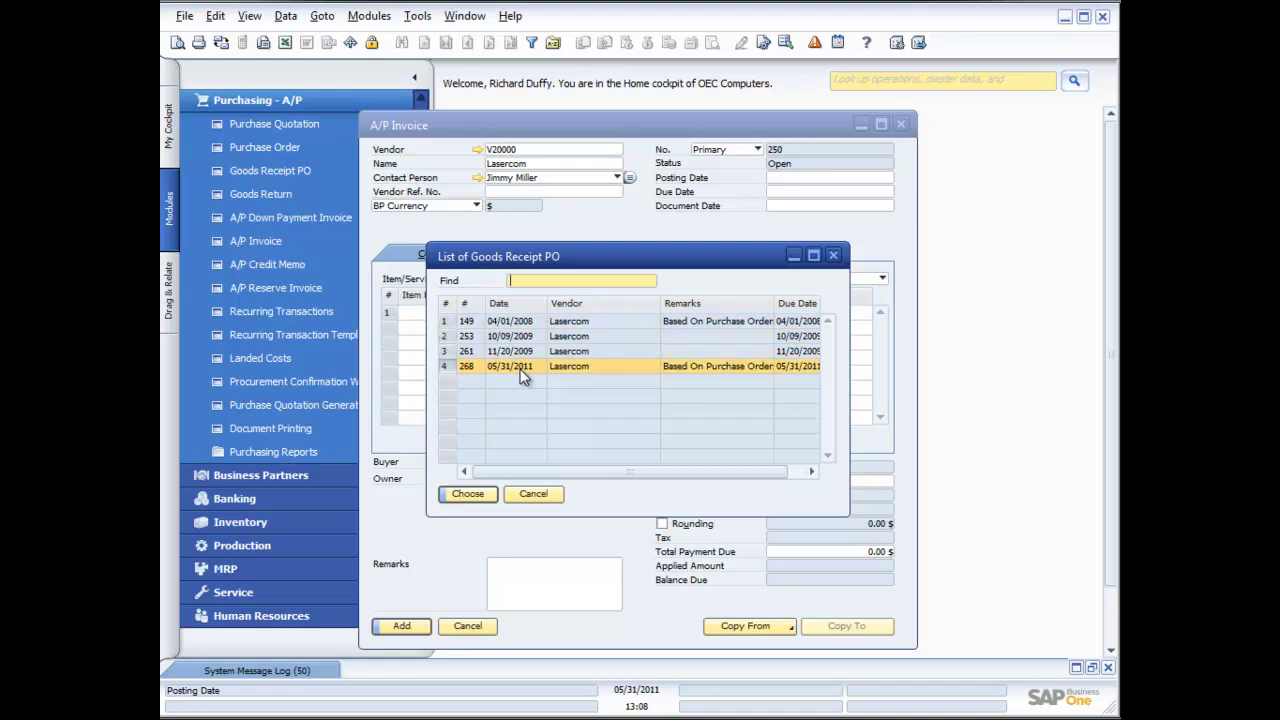
left_click(478, 494)
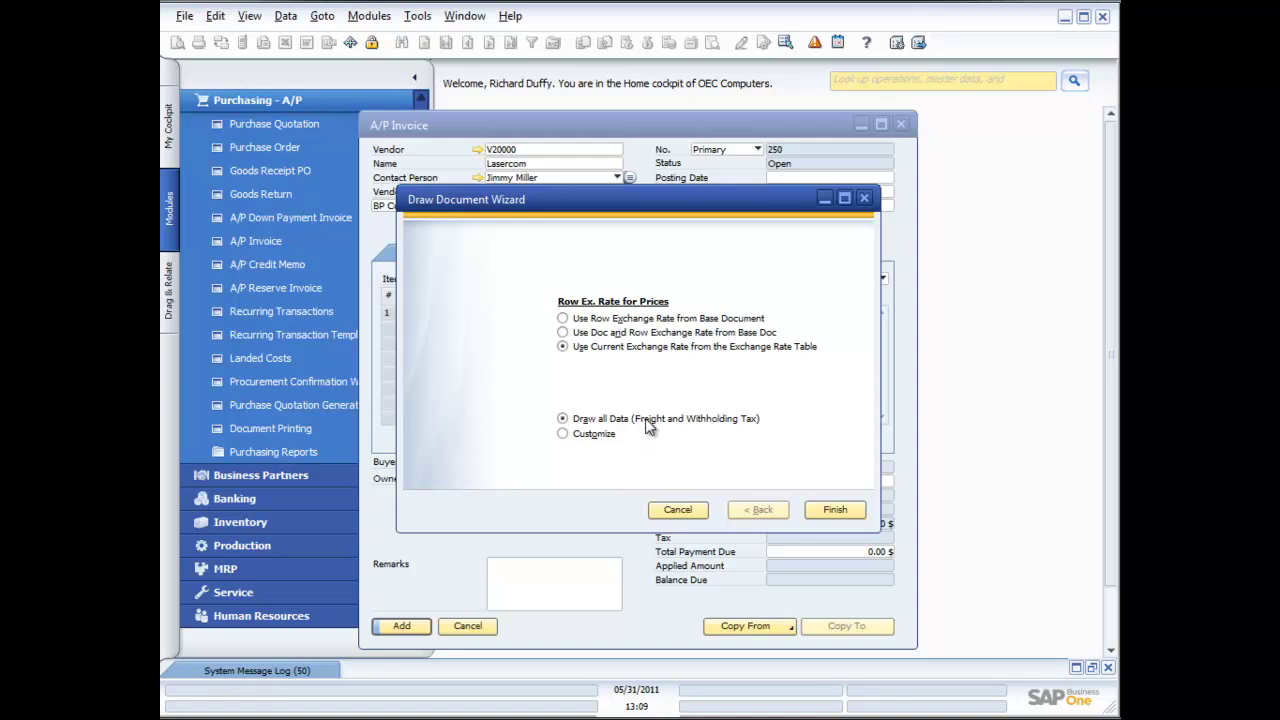
left_click(835, 510)
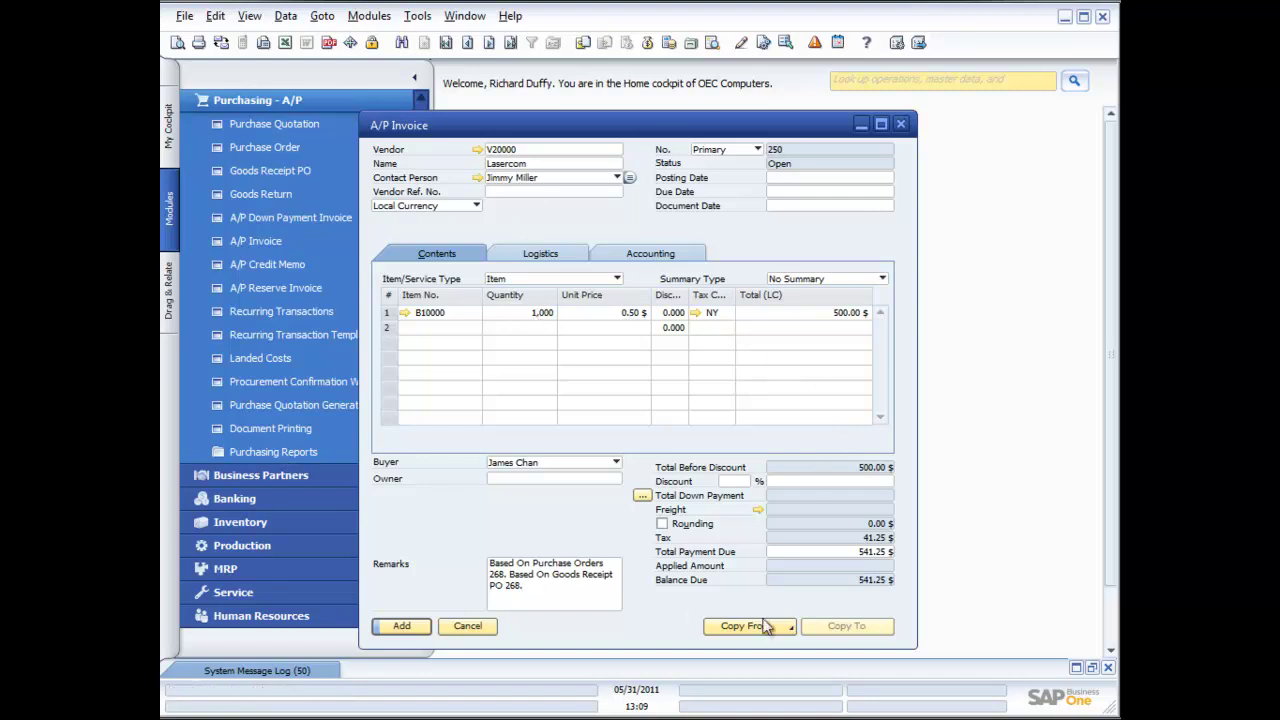
- Enter vendor reference number 4567 and set the posting date to 05/31/2011 on the A/P Invoice
left_click(528, 191)
type("4567")
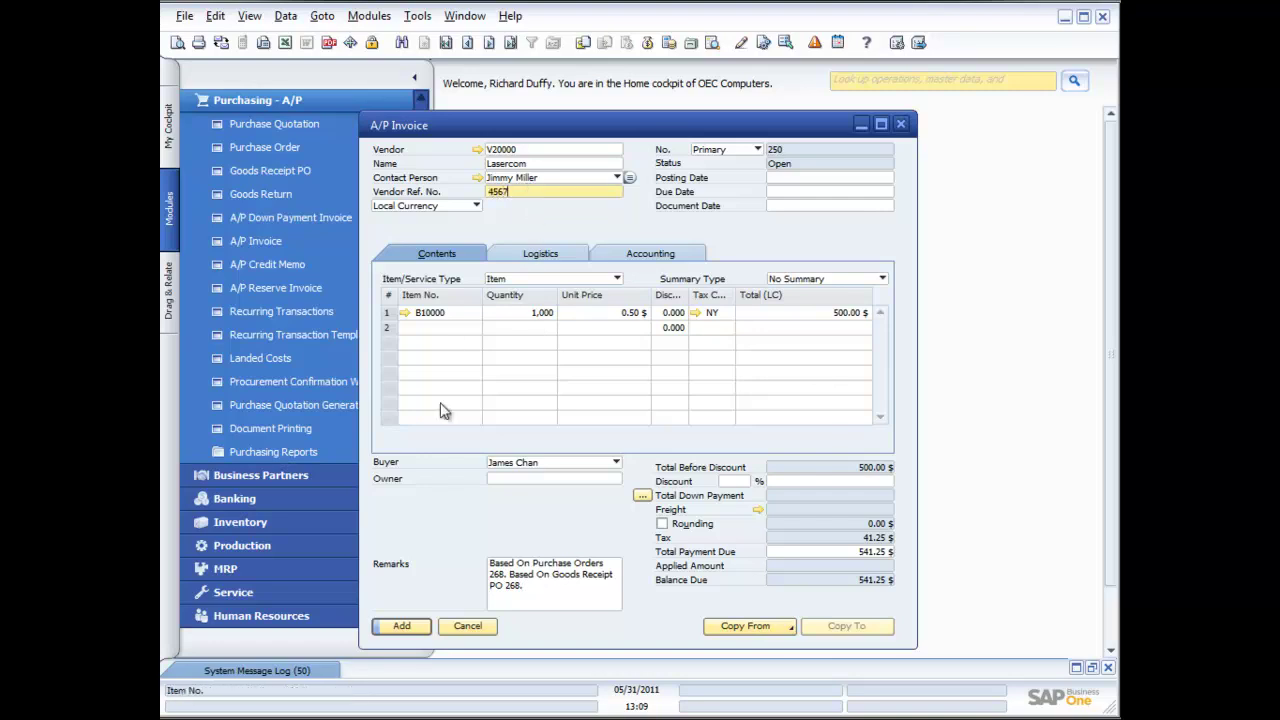
left_click(408, 625)
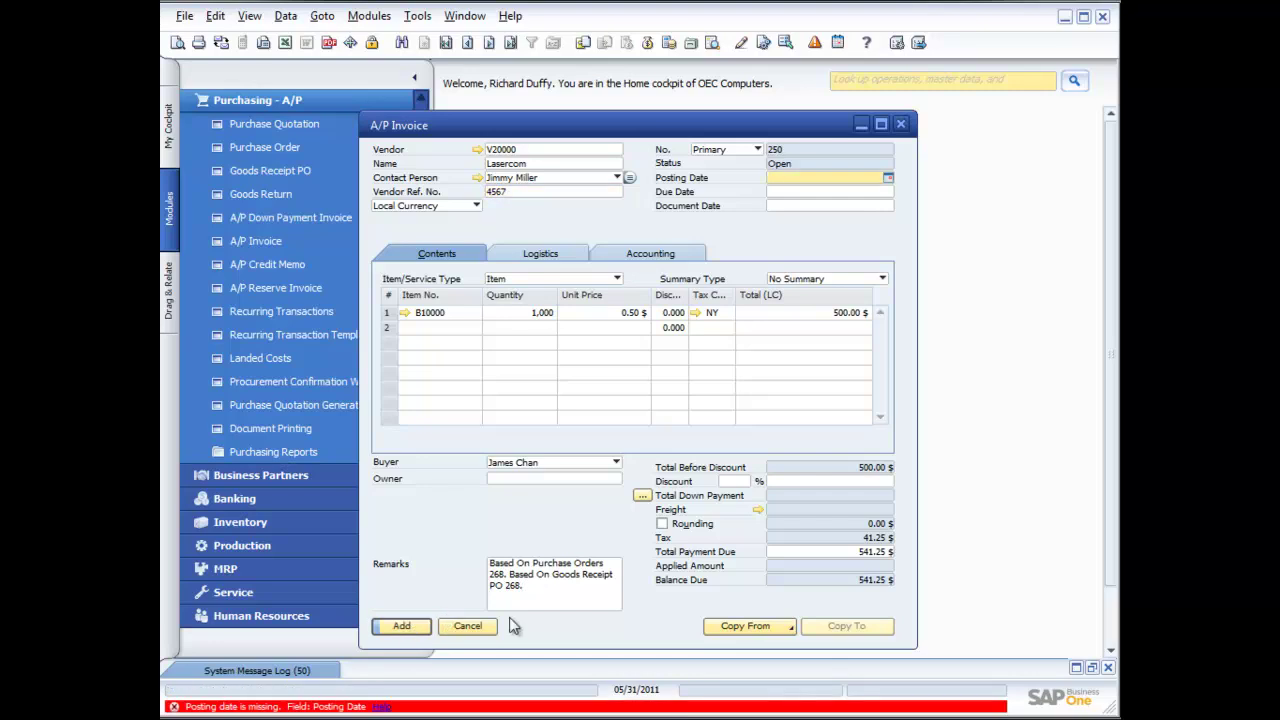
left_click(887, 177)
left_click(814, 333)
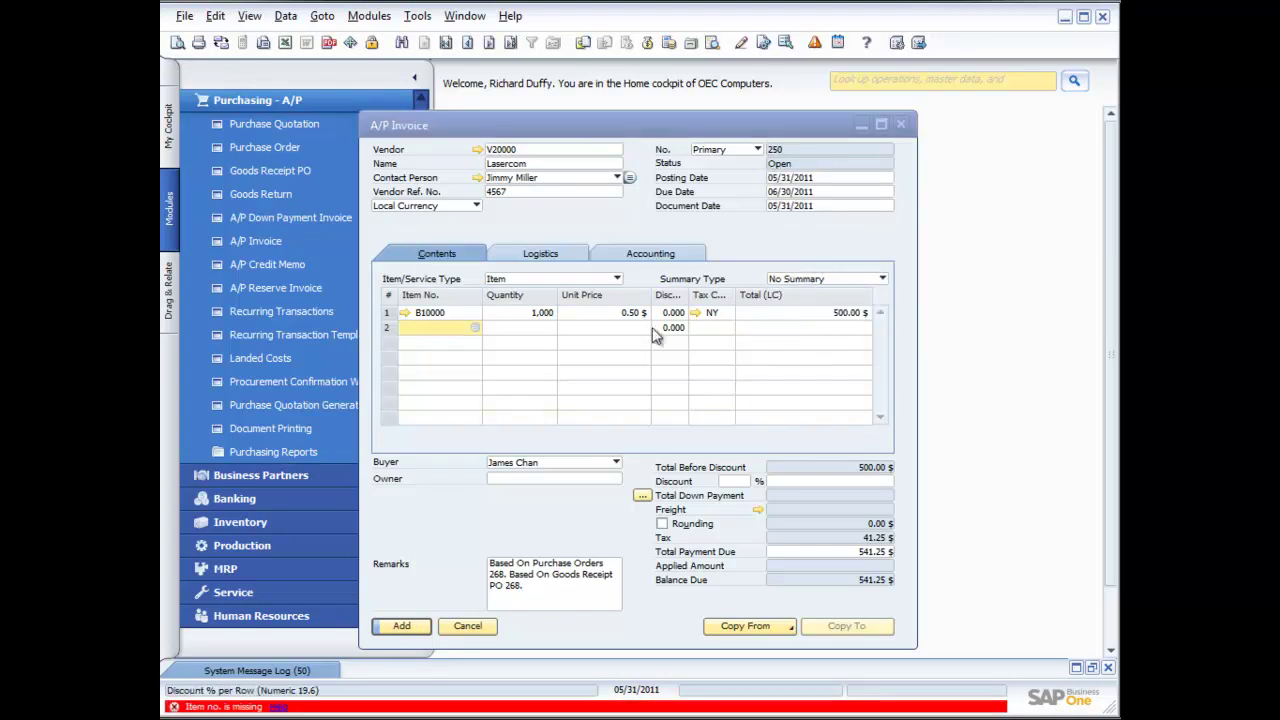
- Return to the B10000 row, add the A/P Invoice as a final document, and close the invoice window
key("Up")
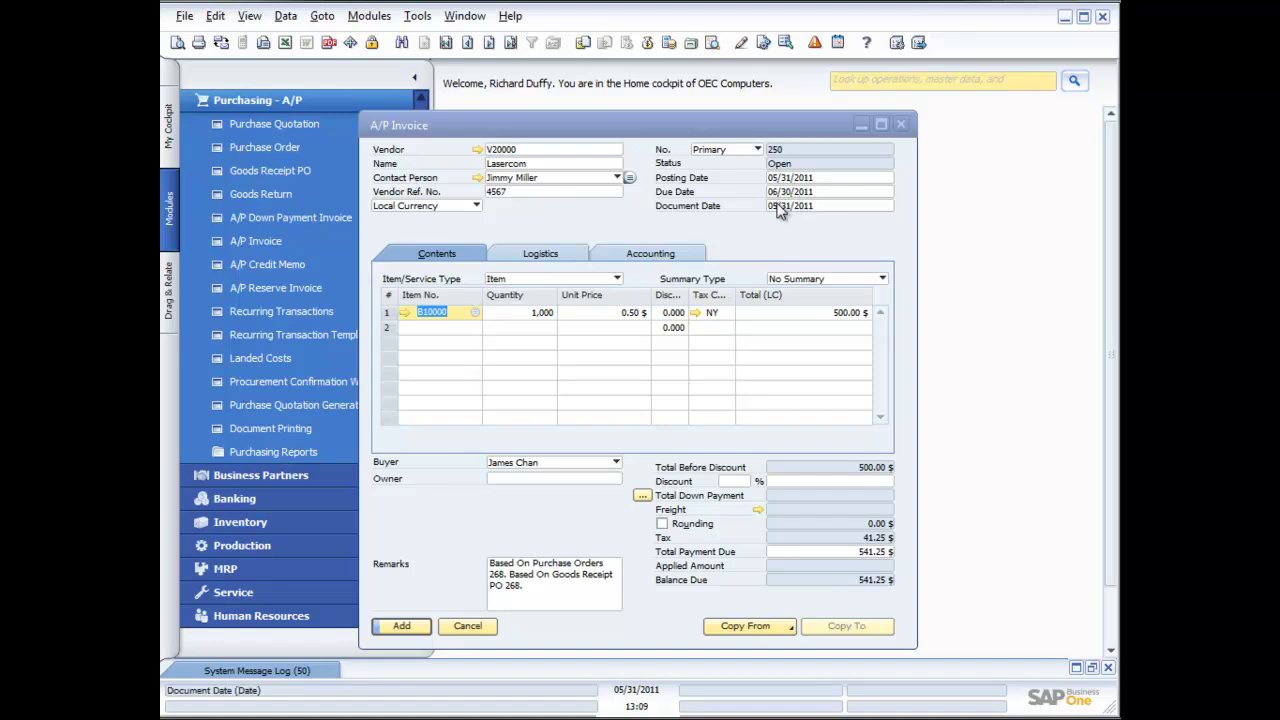
left_click(414, 625)
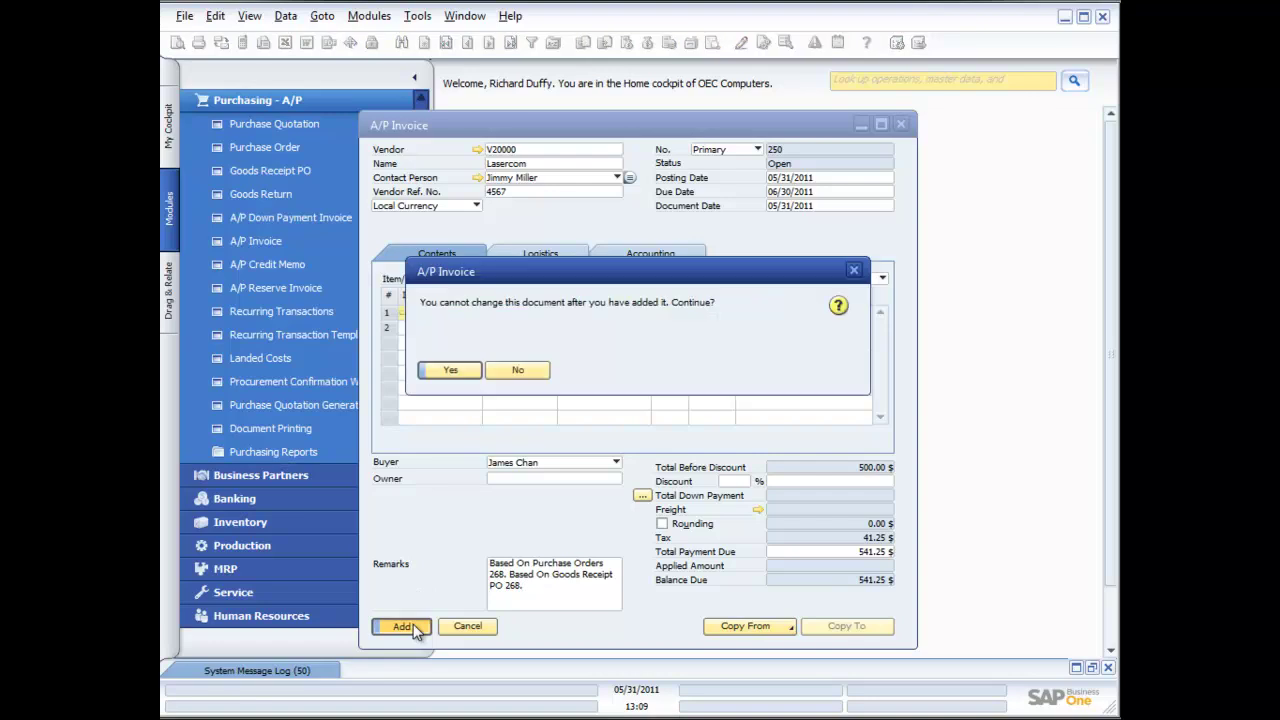
left_click(449, 371)
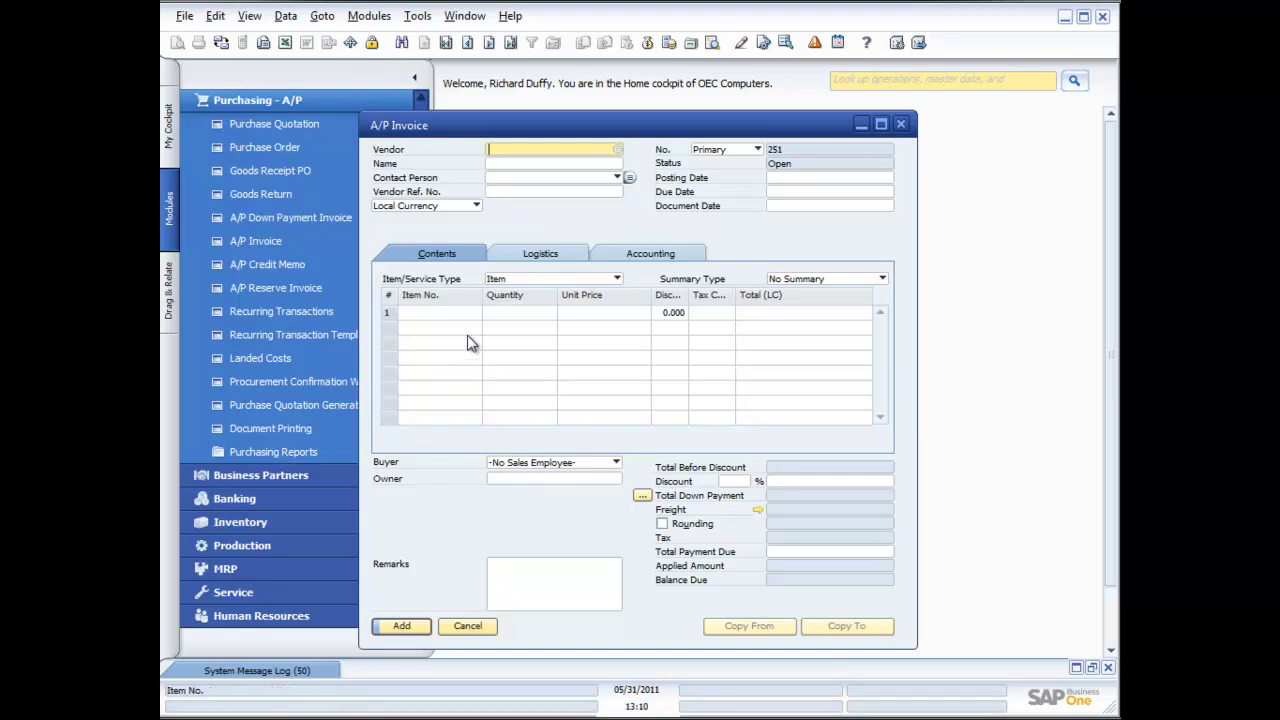
left_click(900, 125)
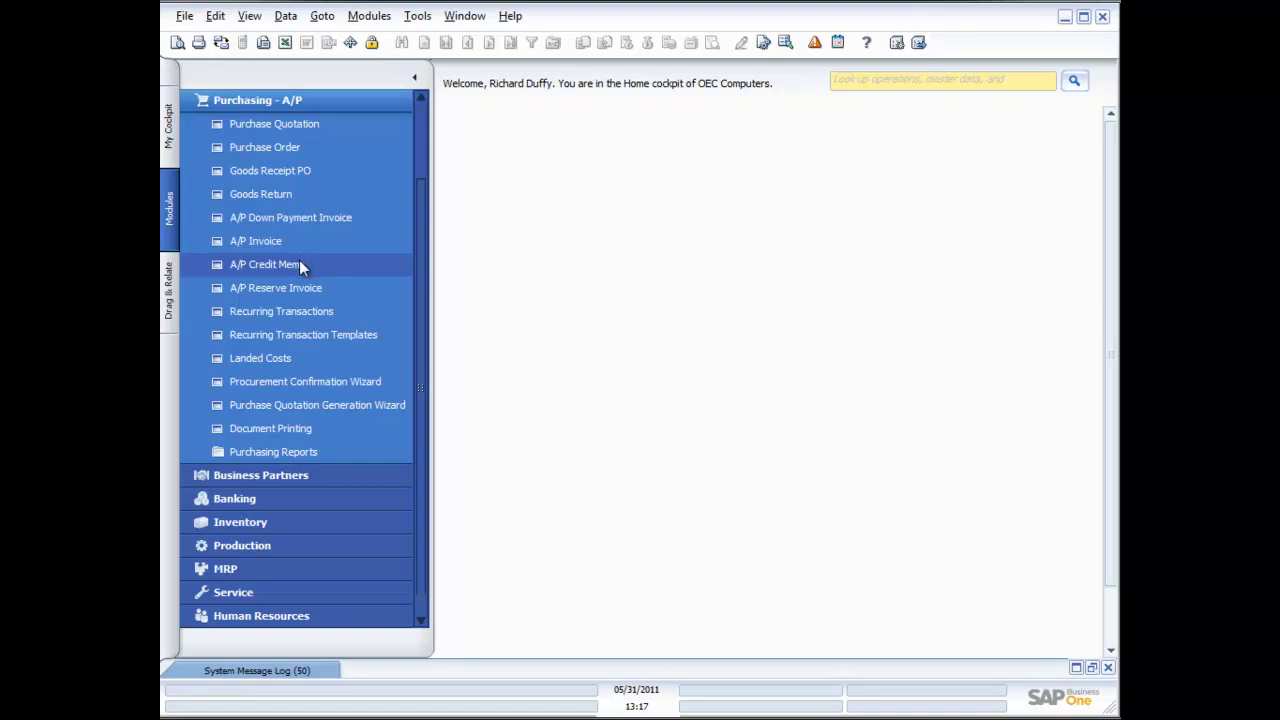
- Start a new A/P Credit Memo for vendor V20000, Lasercom
left_click(283, 267)
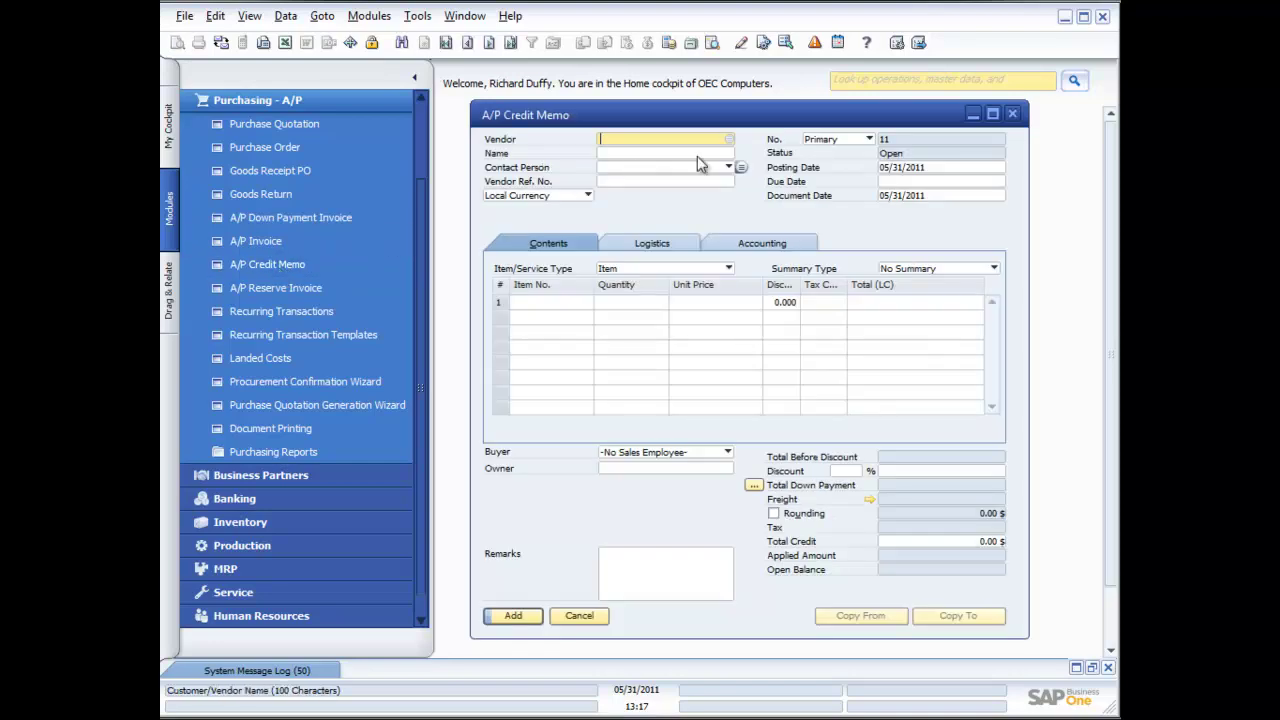
left_click(729, 139)
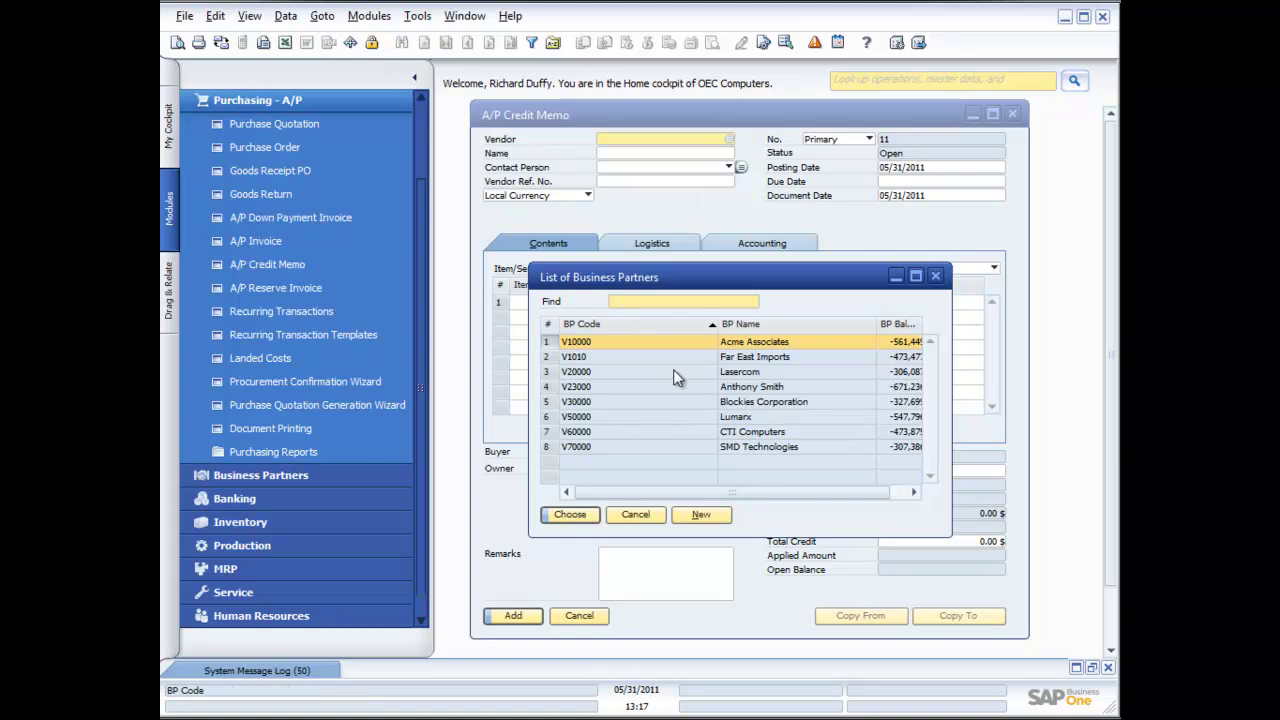
double_click(686, 373)
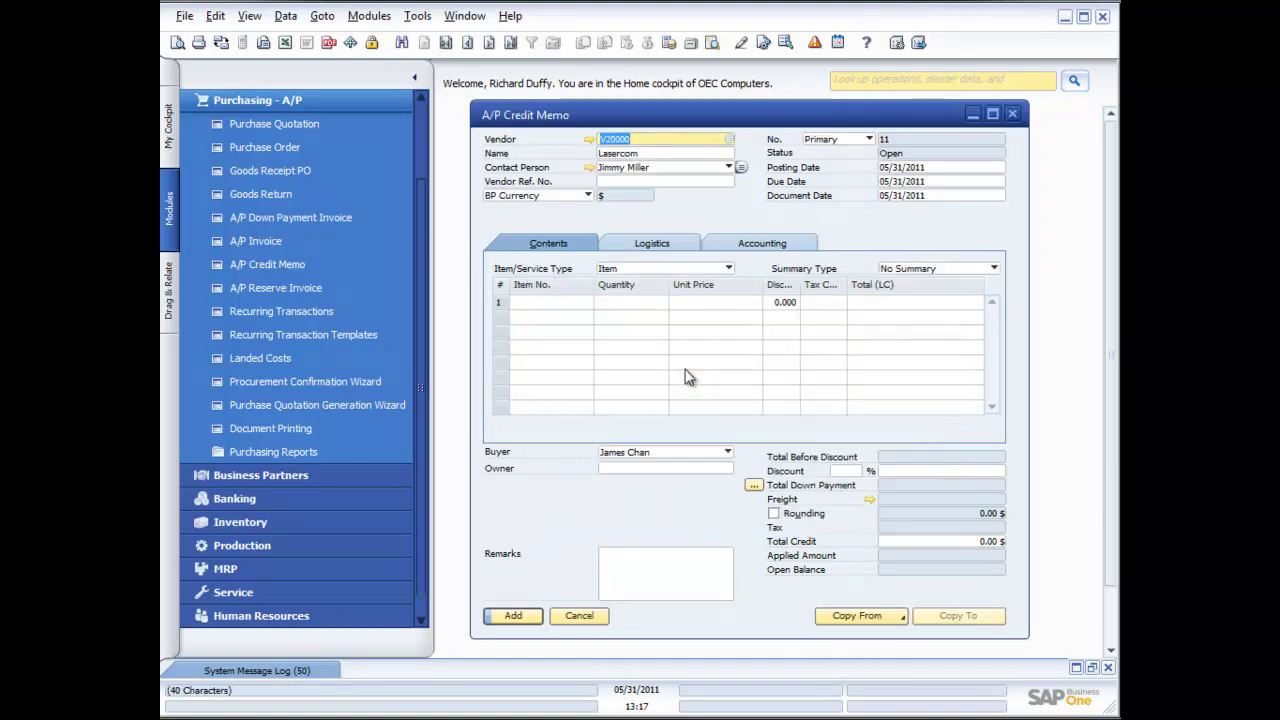
- Copy the A/P Invoice dated 05/31/2011 into the credit memo, using the base document's row exchange rate and drawing all data
left_click(896, 619)
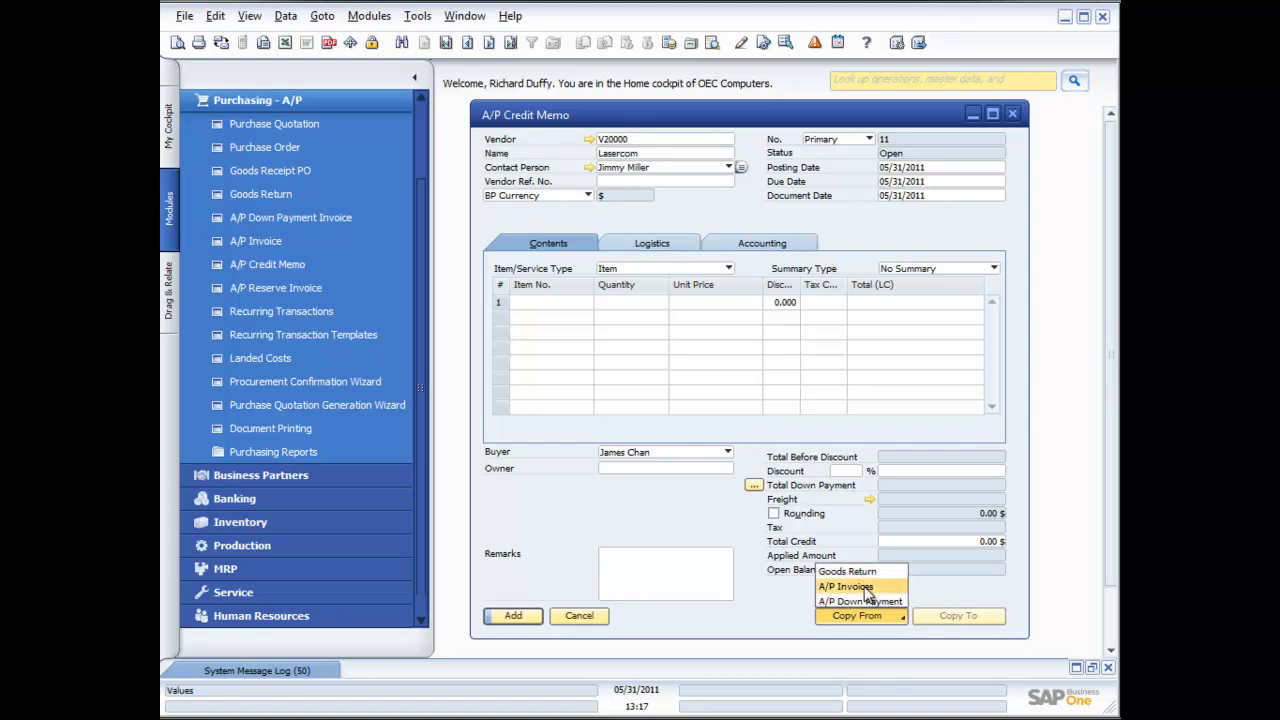
left_click(865, 588)
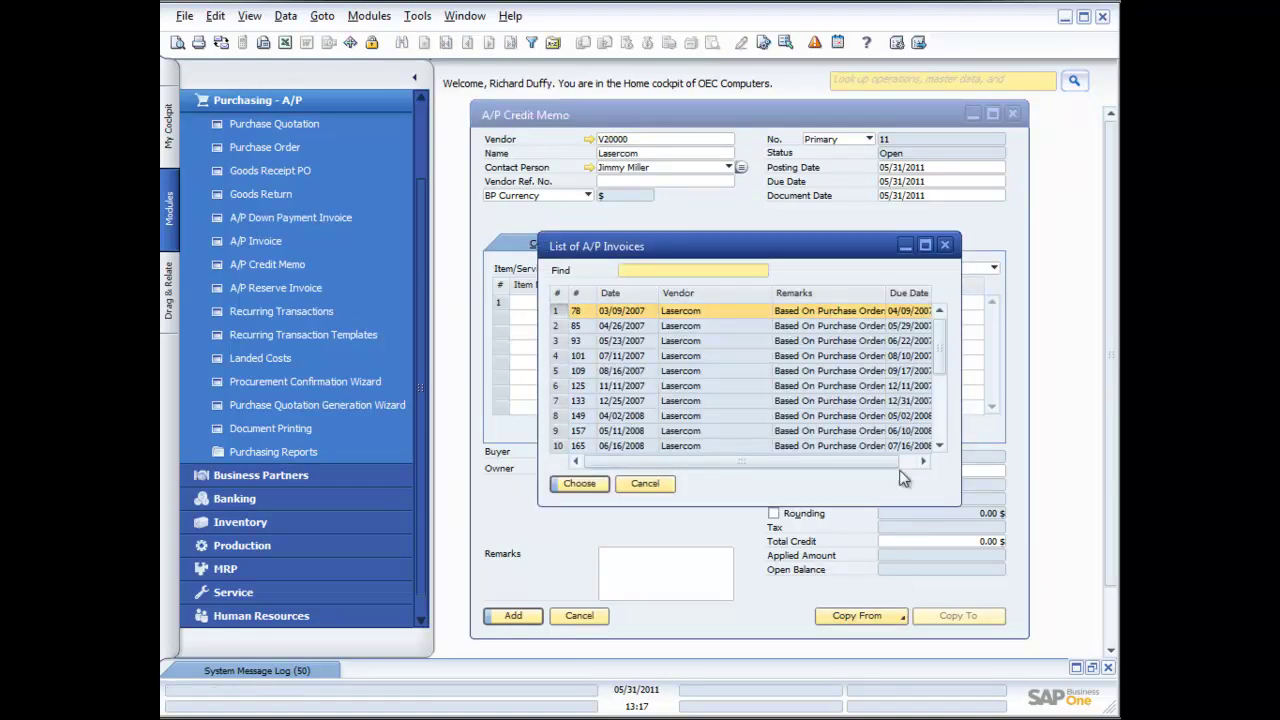
double_click(640, 300)
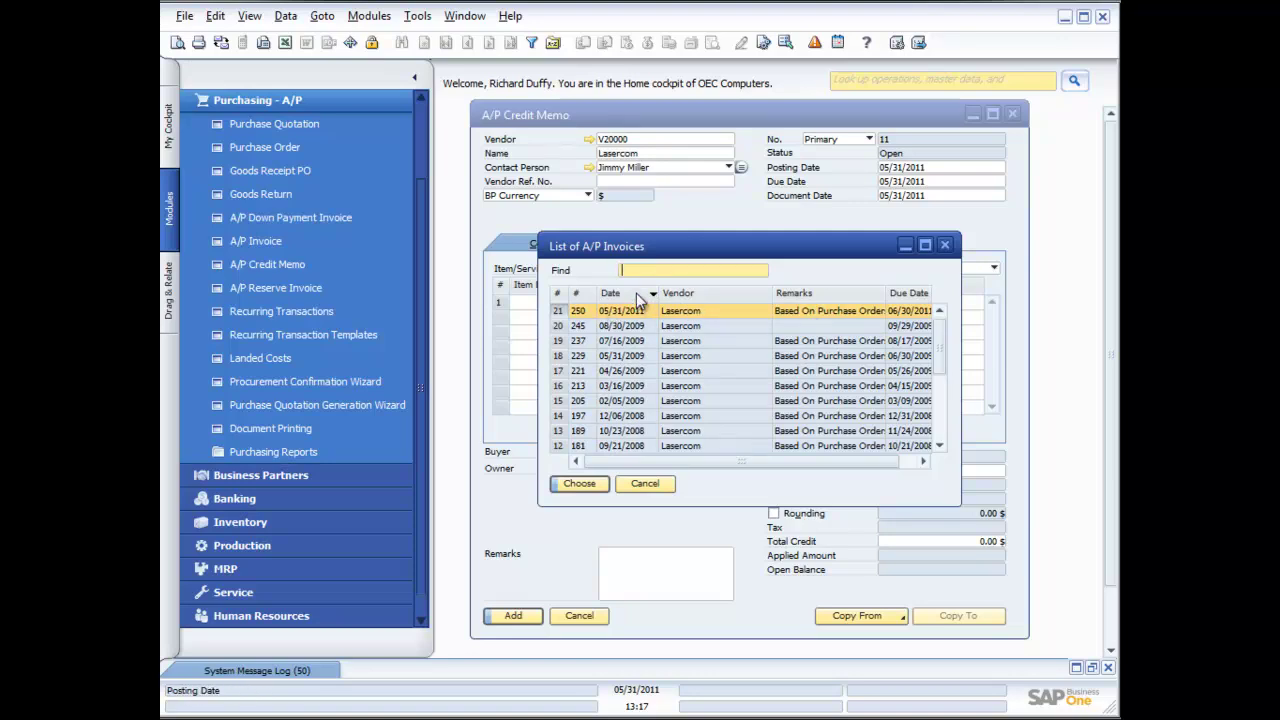
left_click(582, 484)
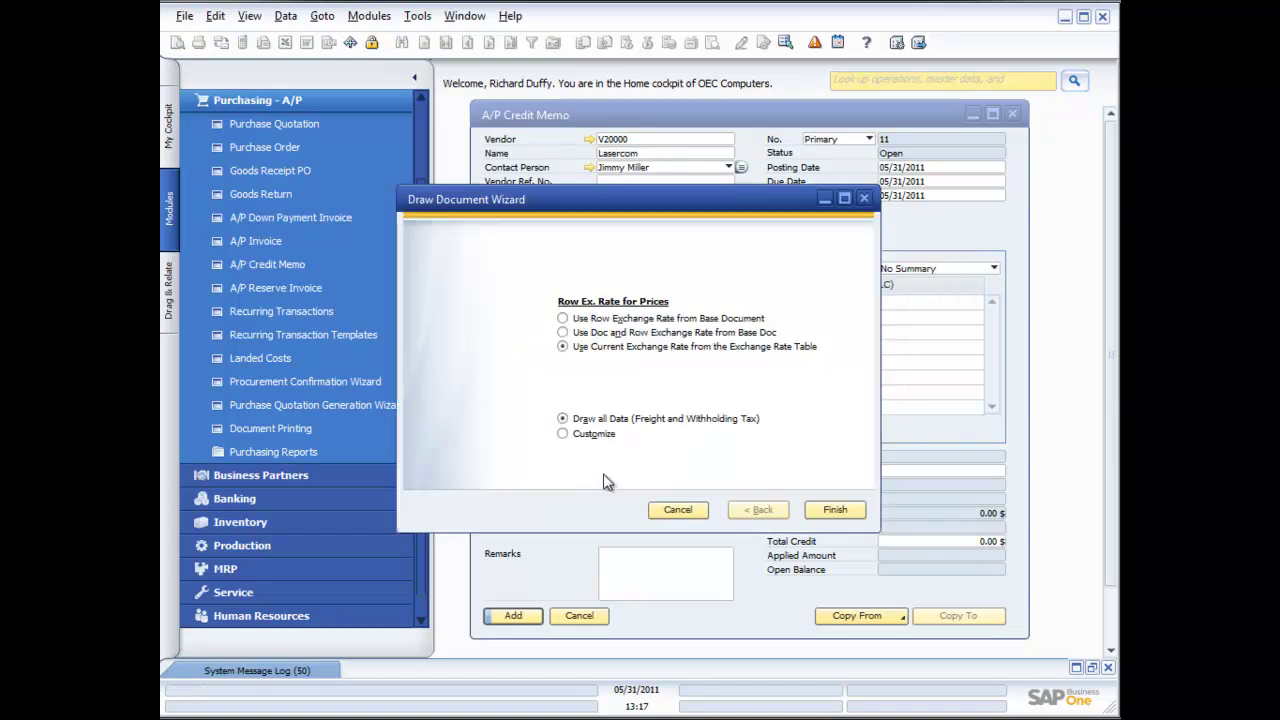
left_click(588, 320)
left_click(833, 511)
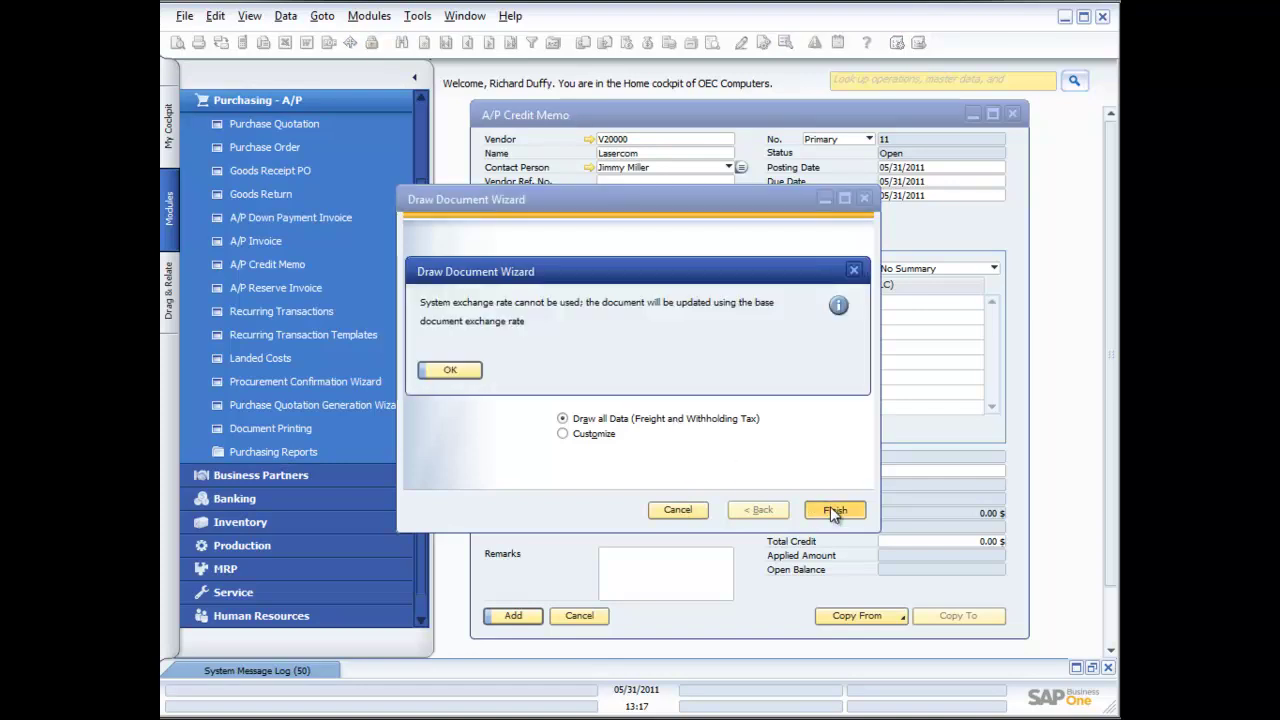
left_click(450, 370)
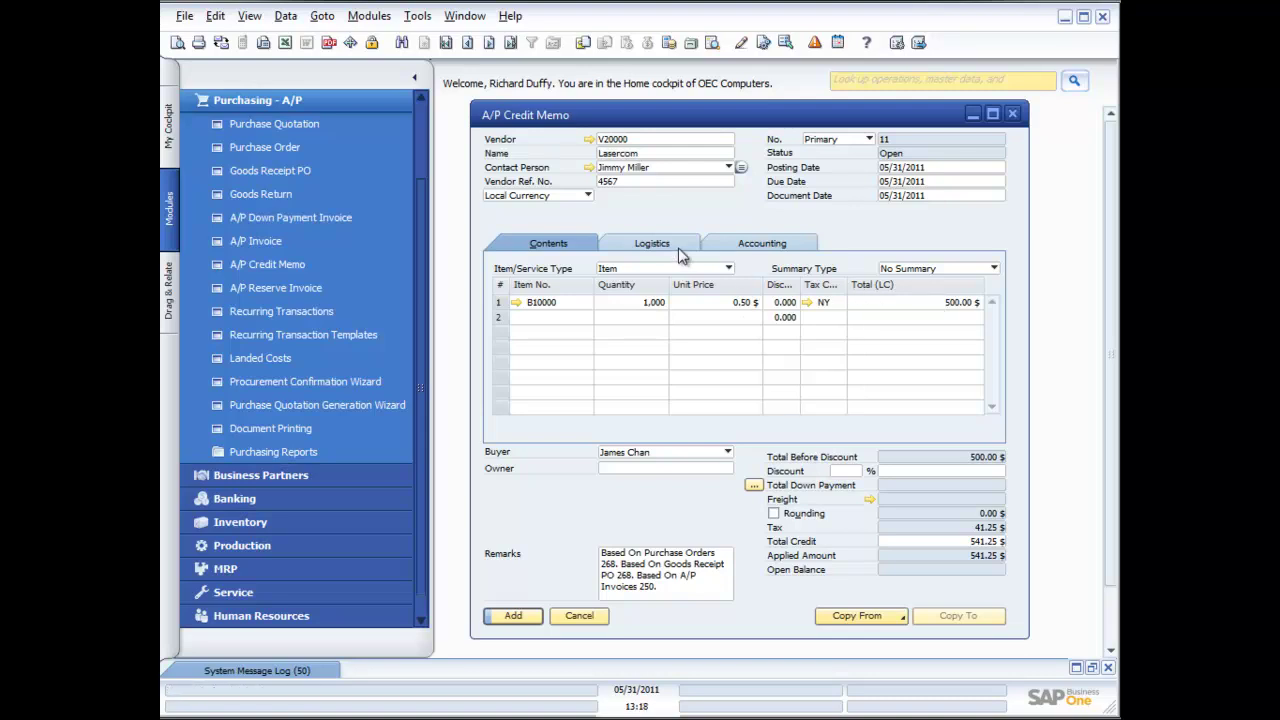
- Try a partial credit quantity of 250 on the B10000 row and restore the quantity to 1000
left_click(628, 306)
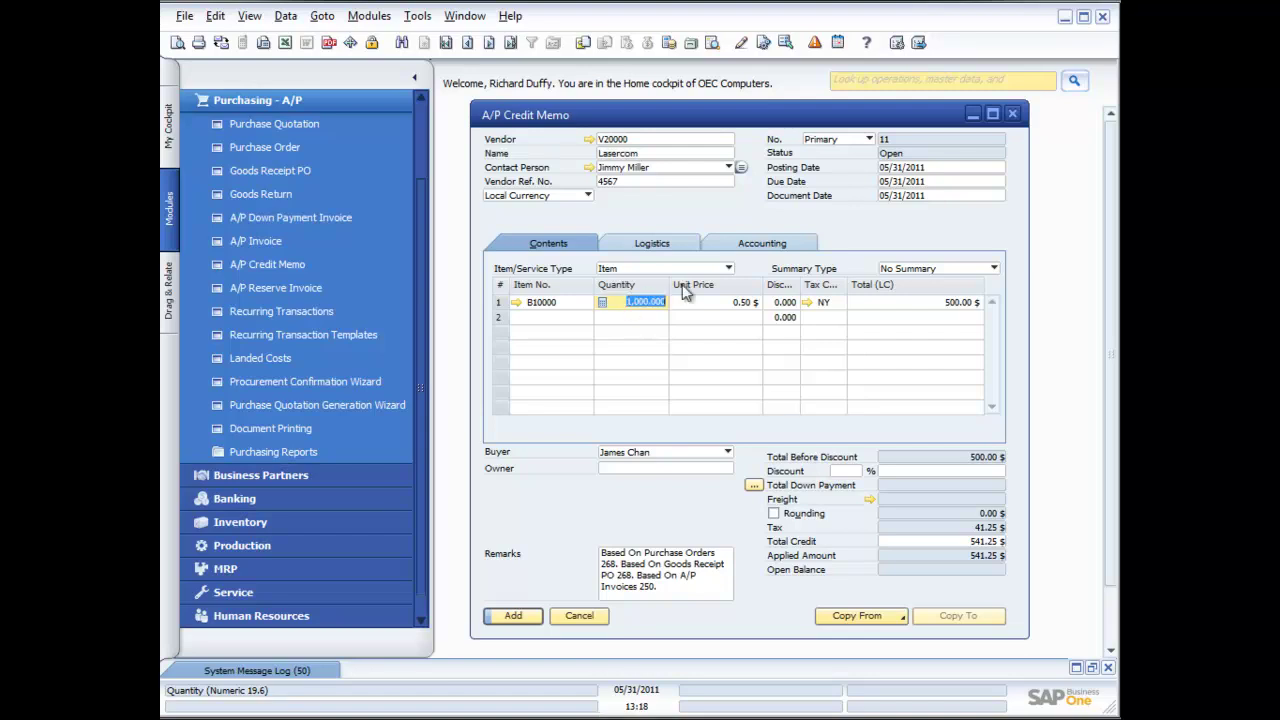
type("250")
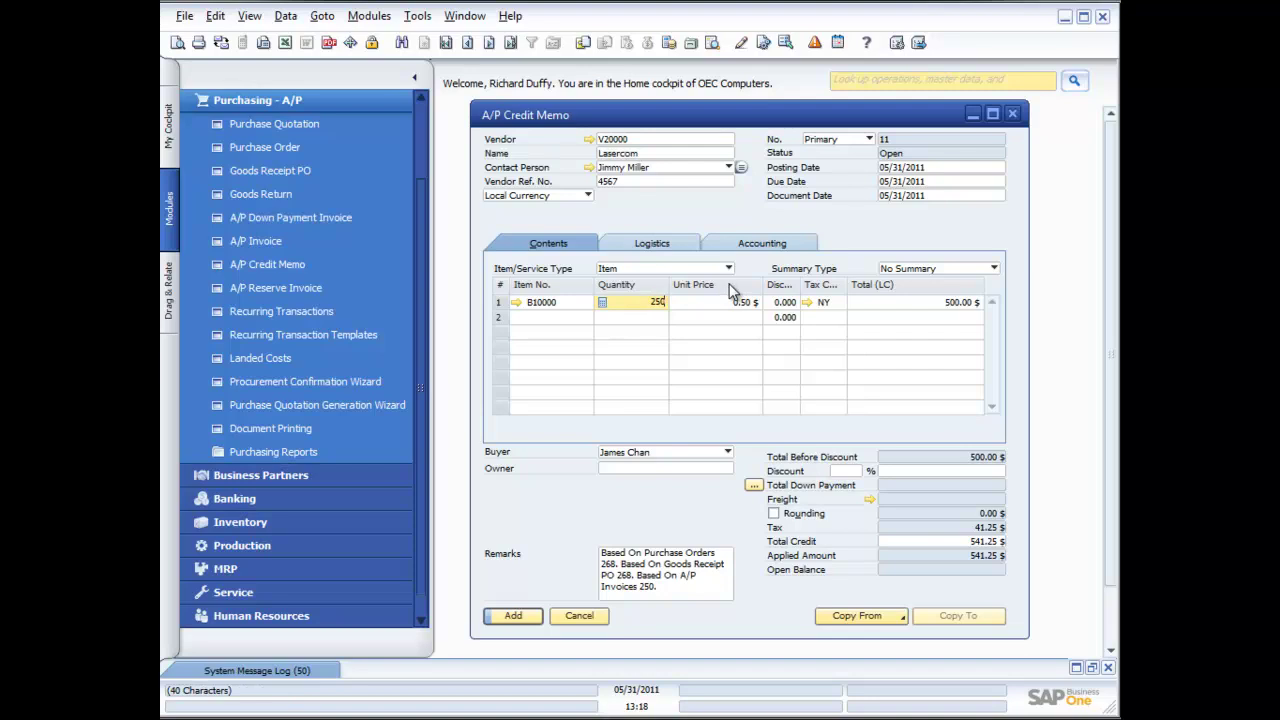
key("Tab")
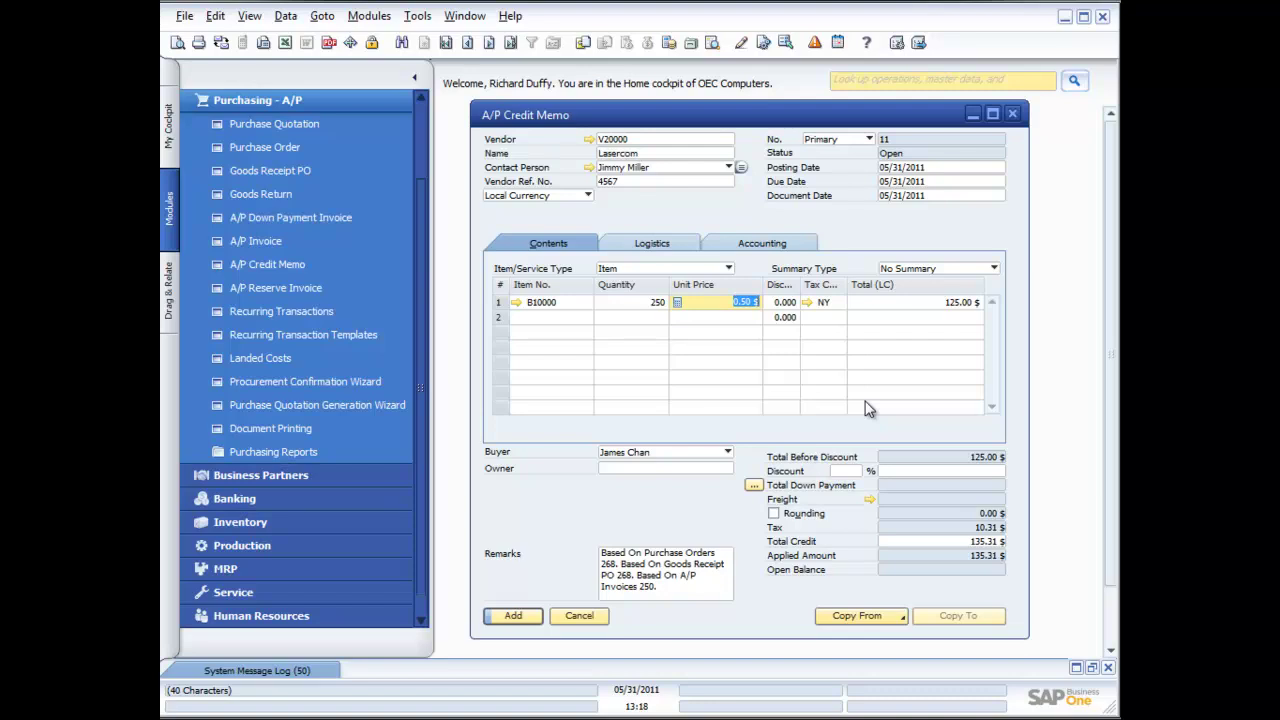
left_click(645, 303)
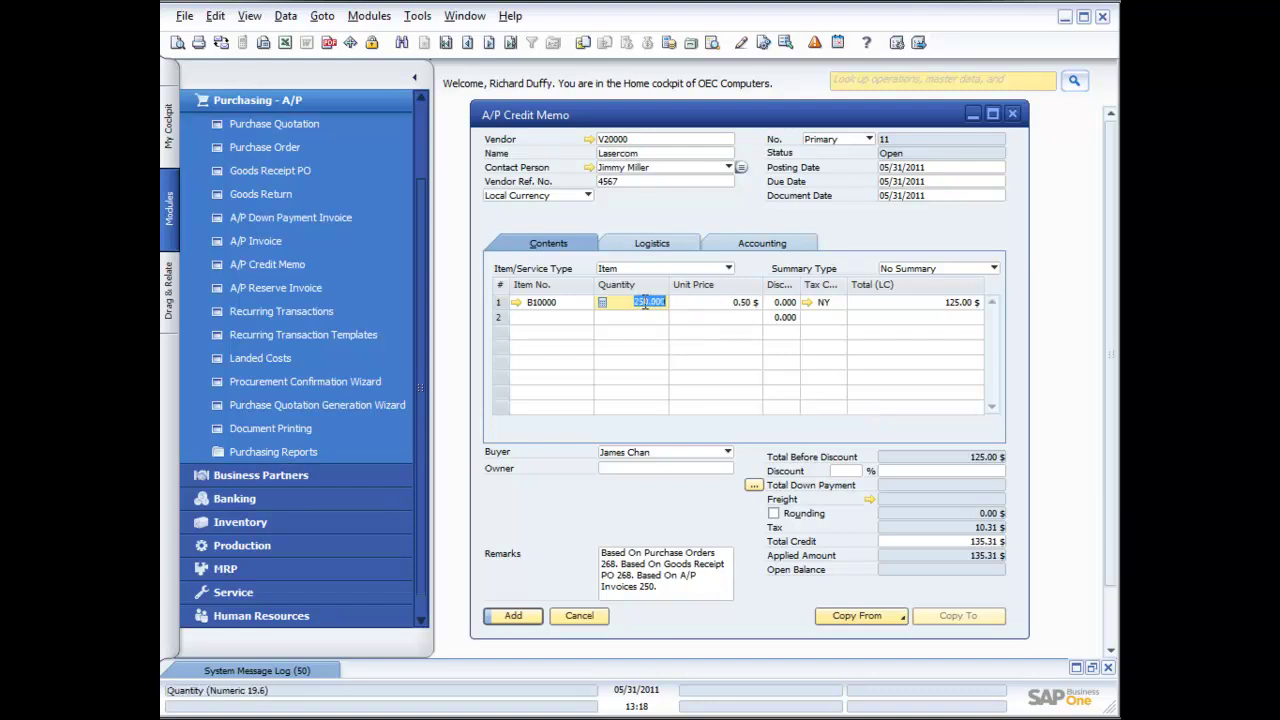
type("1000")
key("Tab")
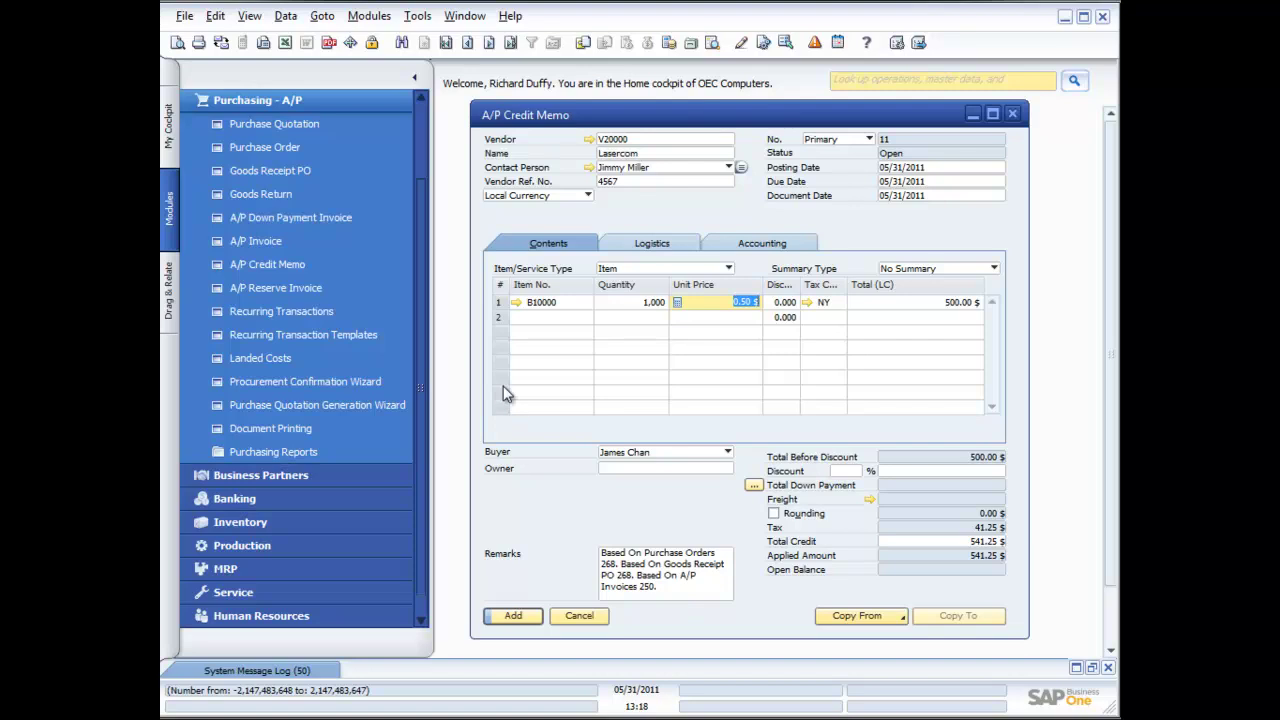
- Begin adding the credit memo, assign 1000 units from batch 1ACG2 to item B10000, and save the batch selection
left_click(512, 616)
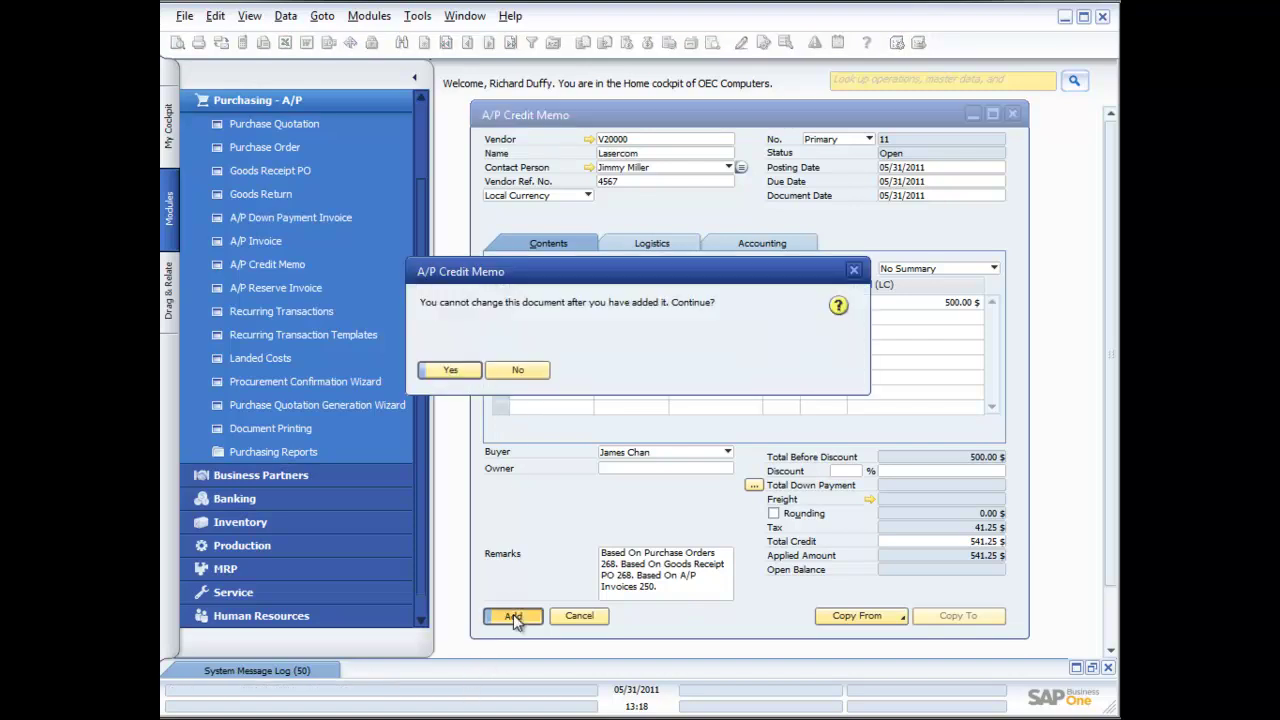
left_click(444, 367)
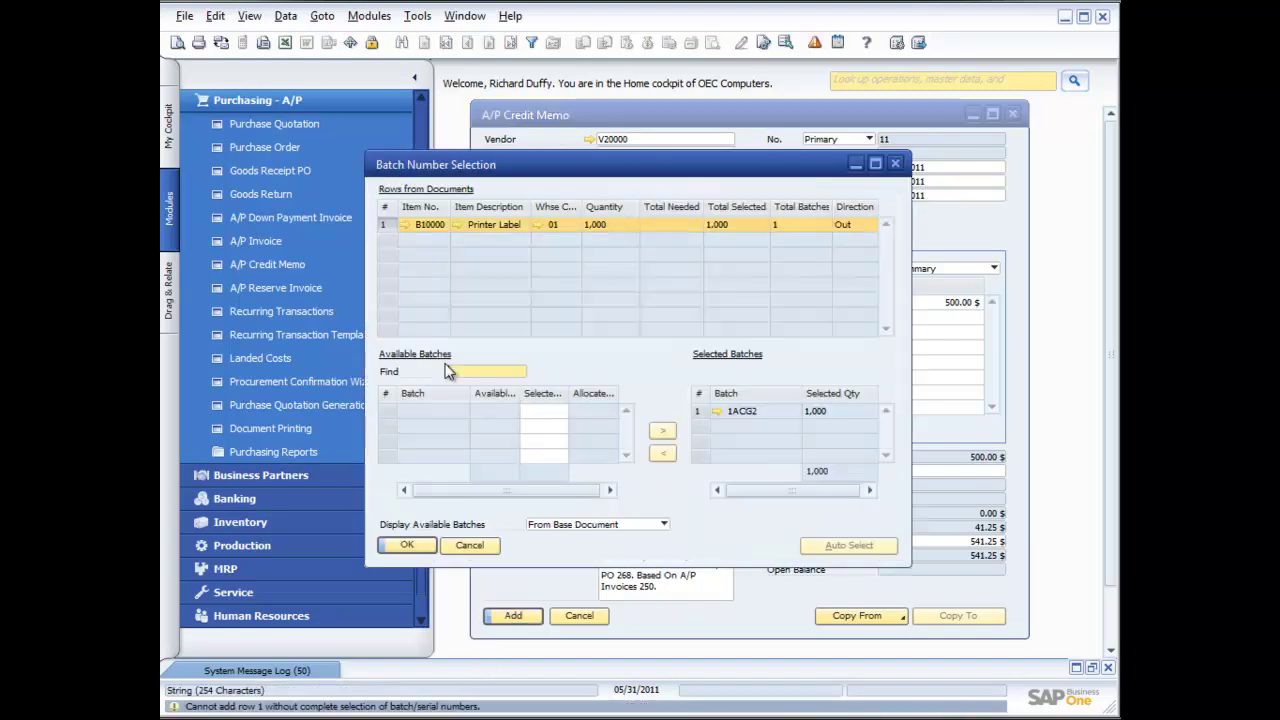
left_click(560, 410)
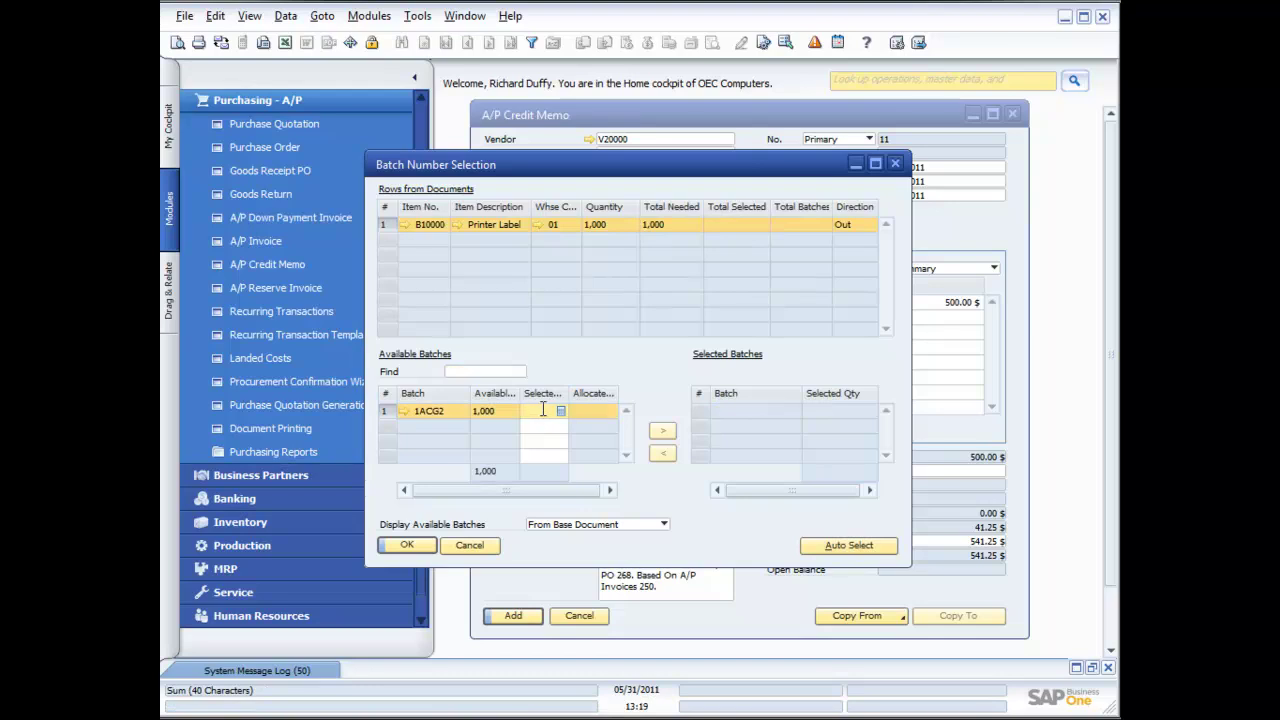
type("1000")
left_click(663, 431)
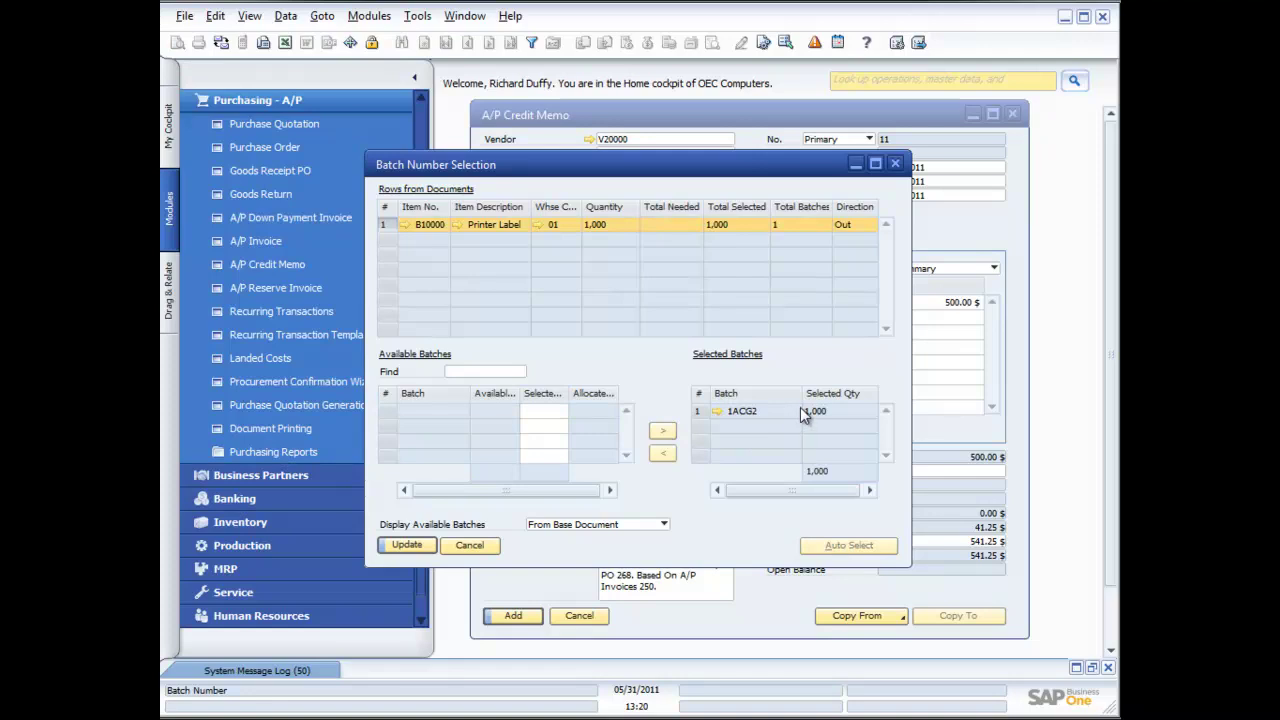
left_click(415, 546)
left_click(415, 546)
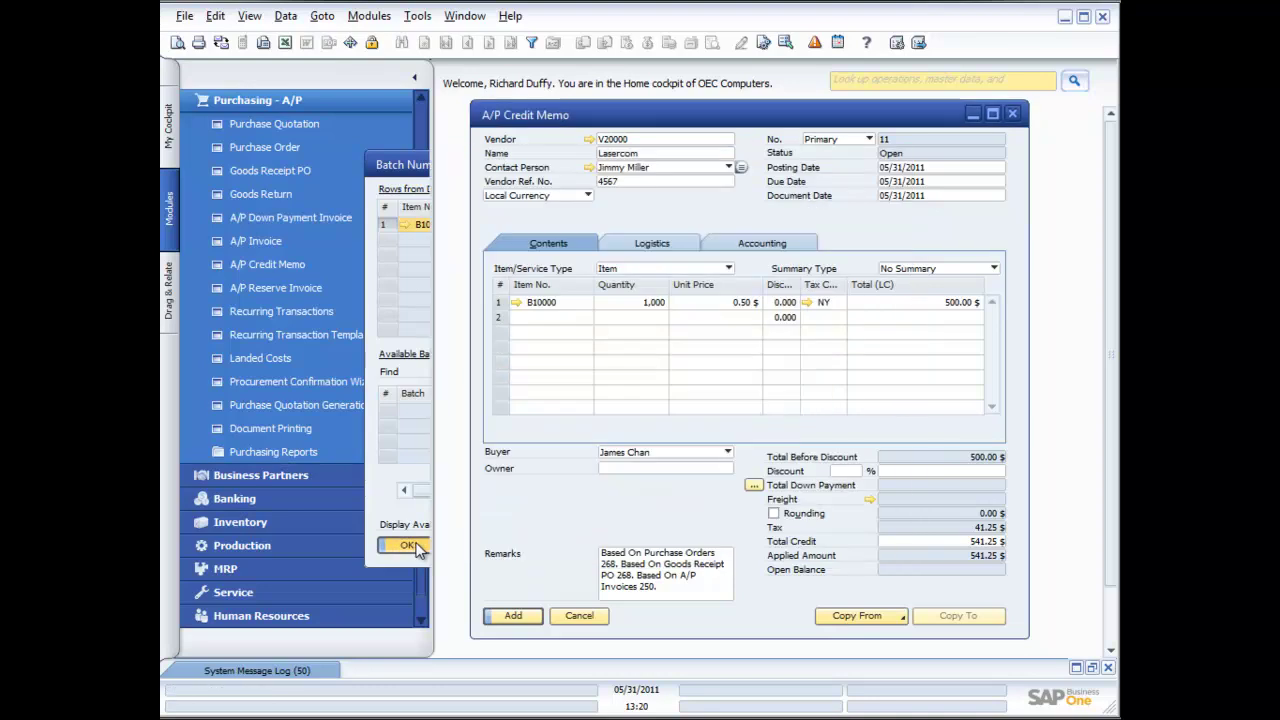
- Add the A/P Credit Memo as a final document and close its window
left_click(513, 616)
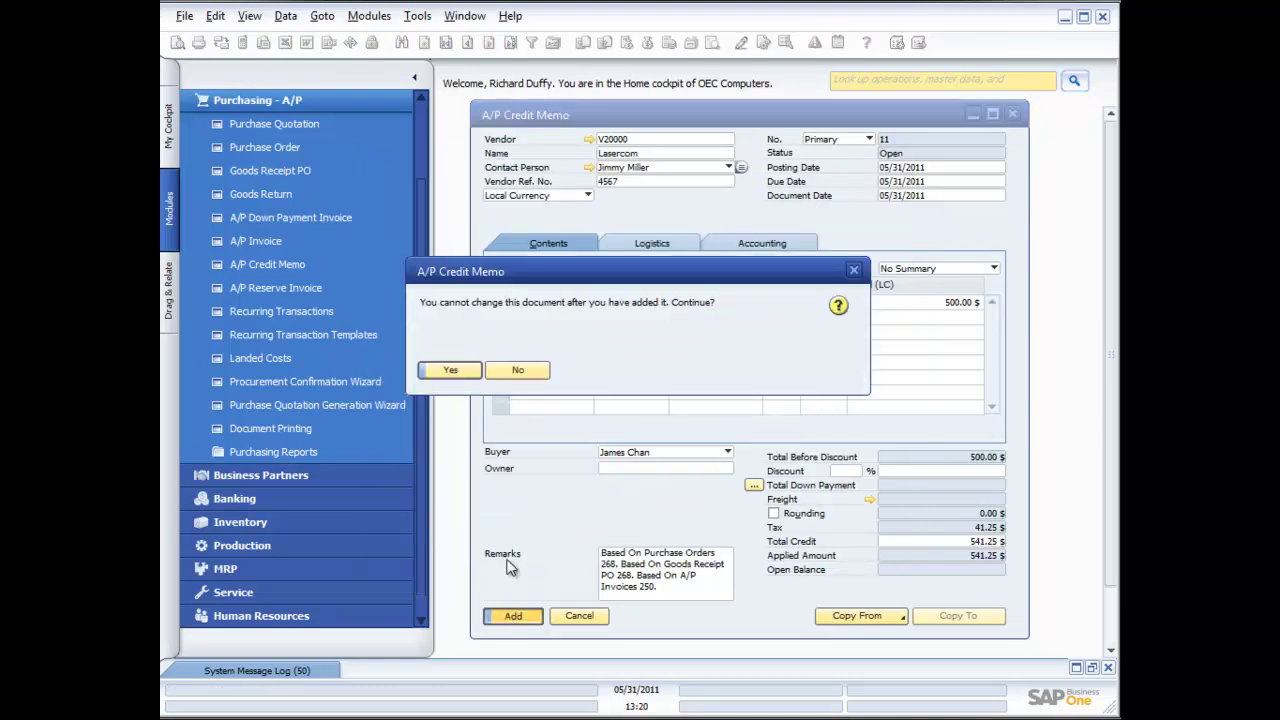
left_click(470, 377)
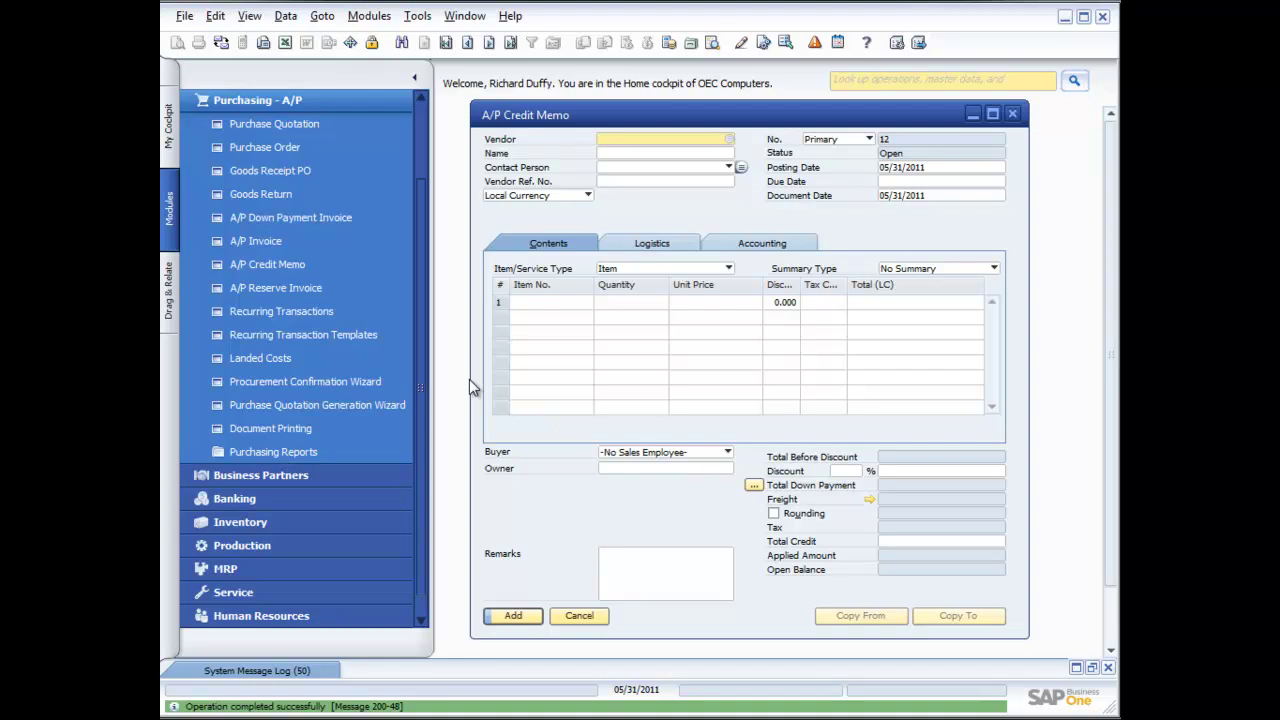
left_click(587, 620)
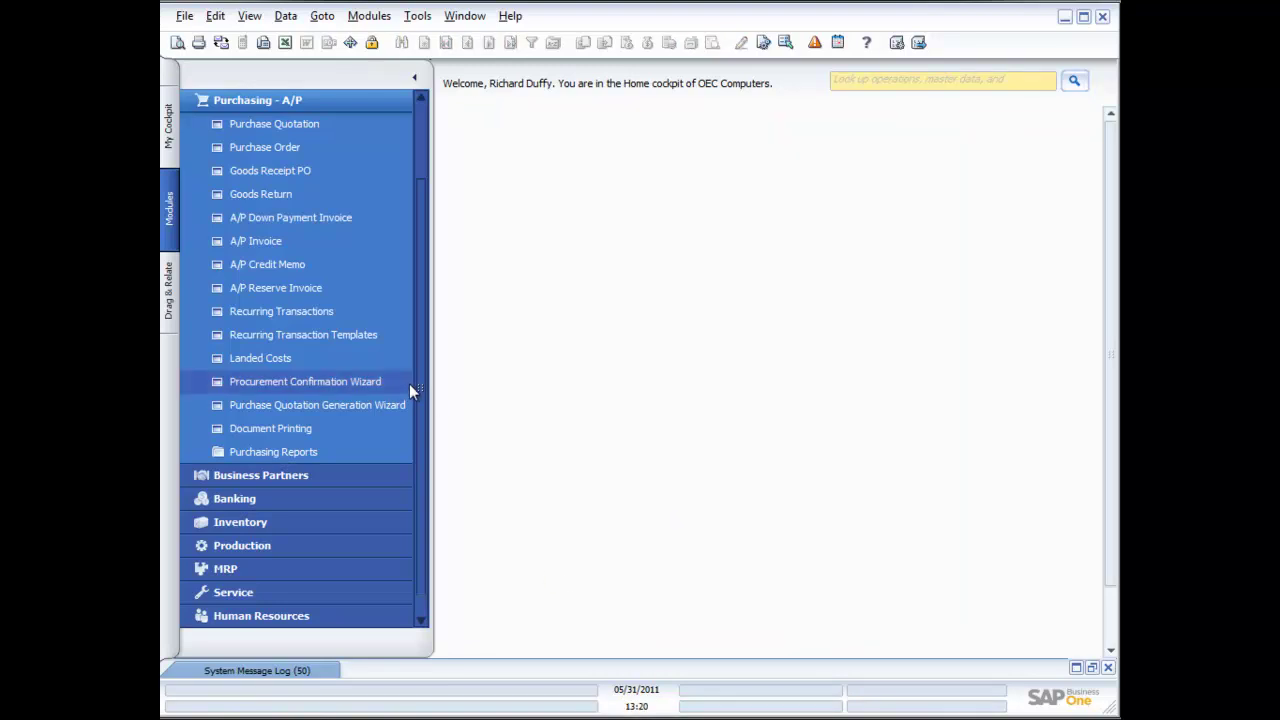
- Start a new Goods Return for vendor V50000, Lumarx
left_click(279, 194)
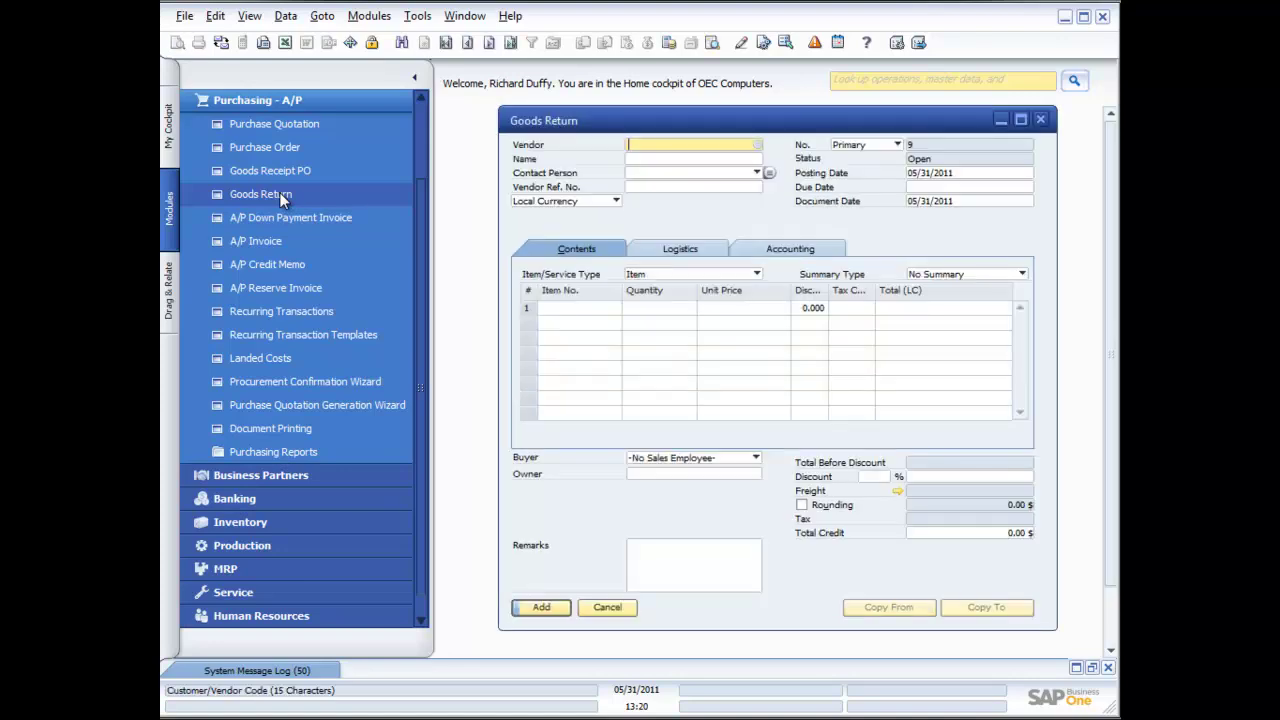
left_click(757, 145)
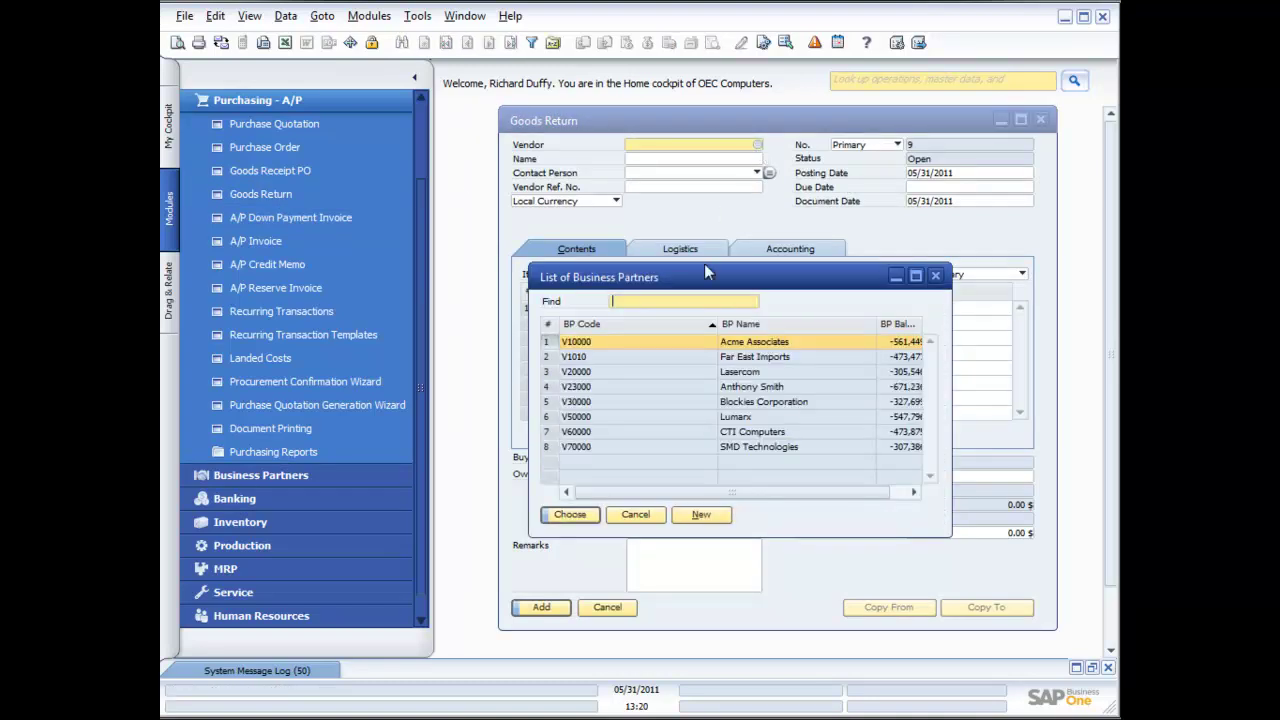
double_click(703, 417)
- Copy the Goods Receipt PO dated 12/05/2009 into the Goods Return, using the base document's row exchange rate and drawing all data
left_click(926, 609)
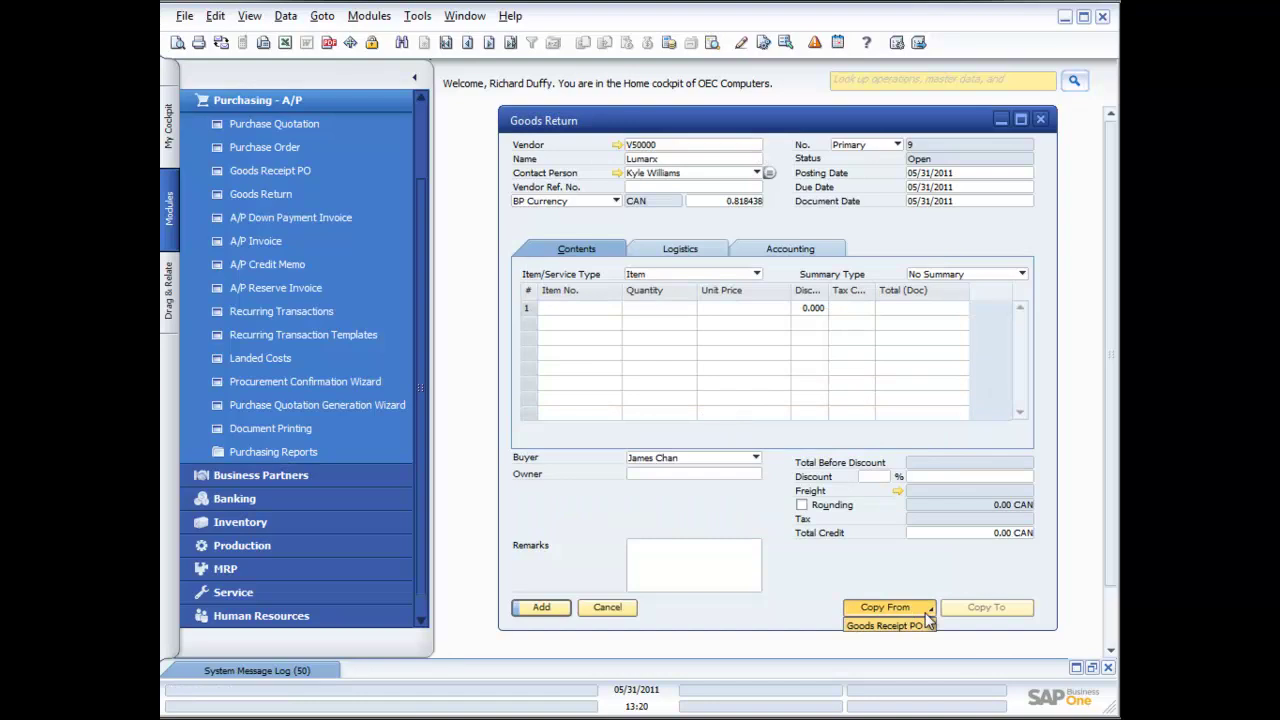
left_click(906, 626)
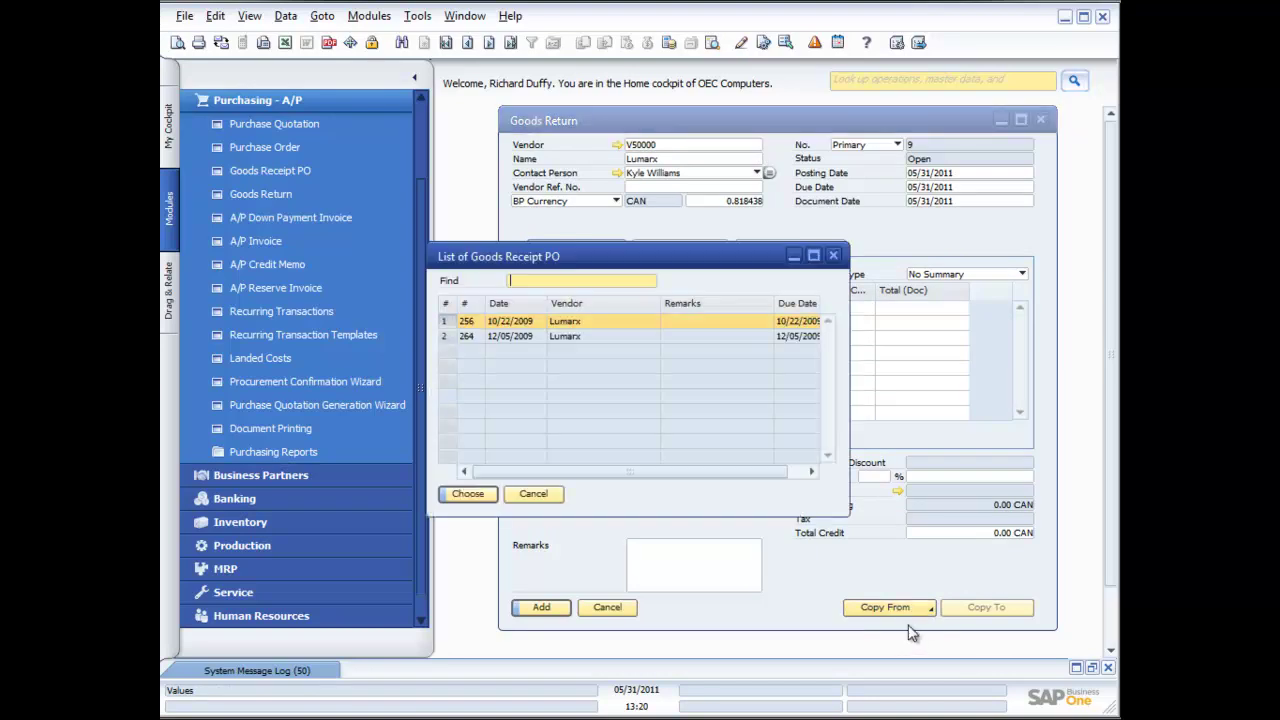
double_click(557, 338)
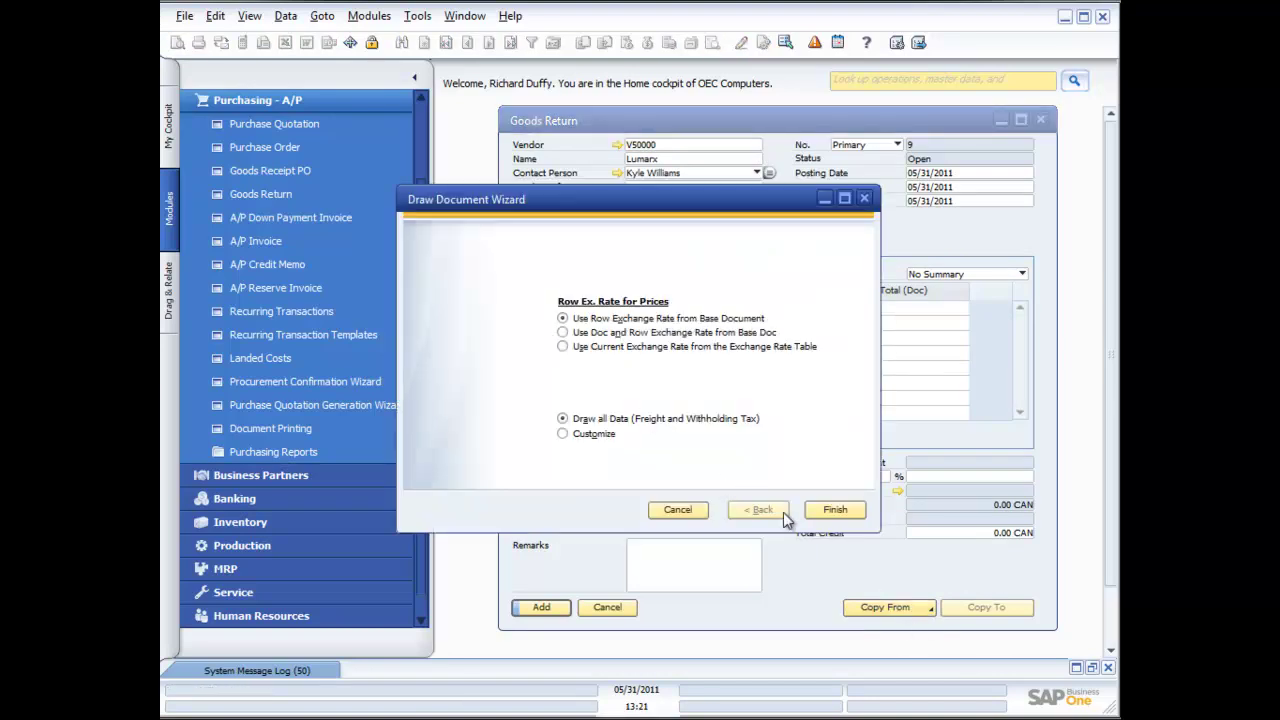
left_click(843, 513)
left_click(465, 376)
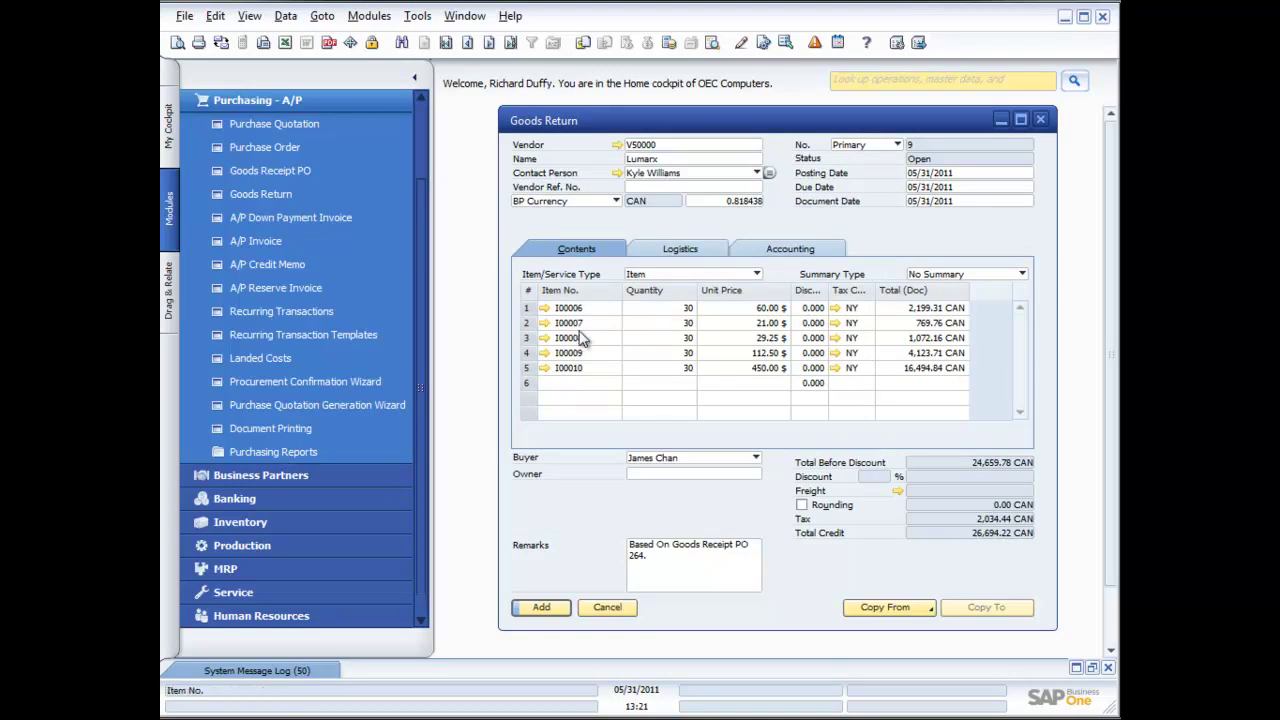
left_click(527, 323)
right_click(530, 330)
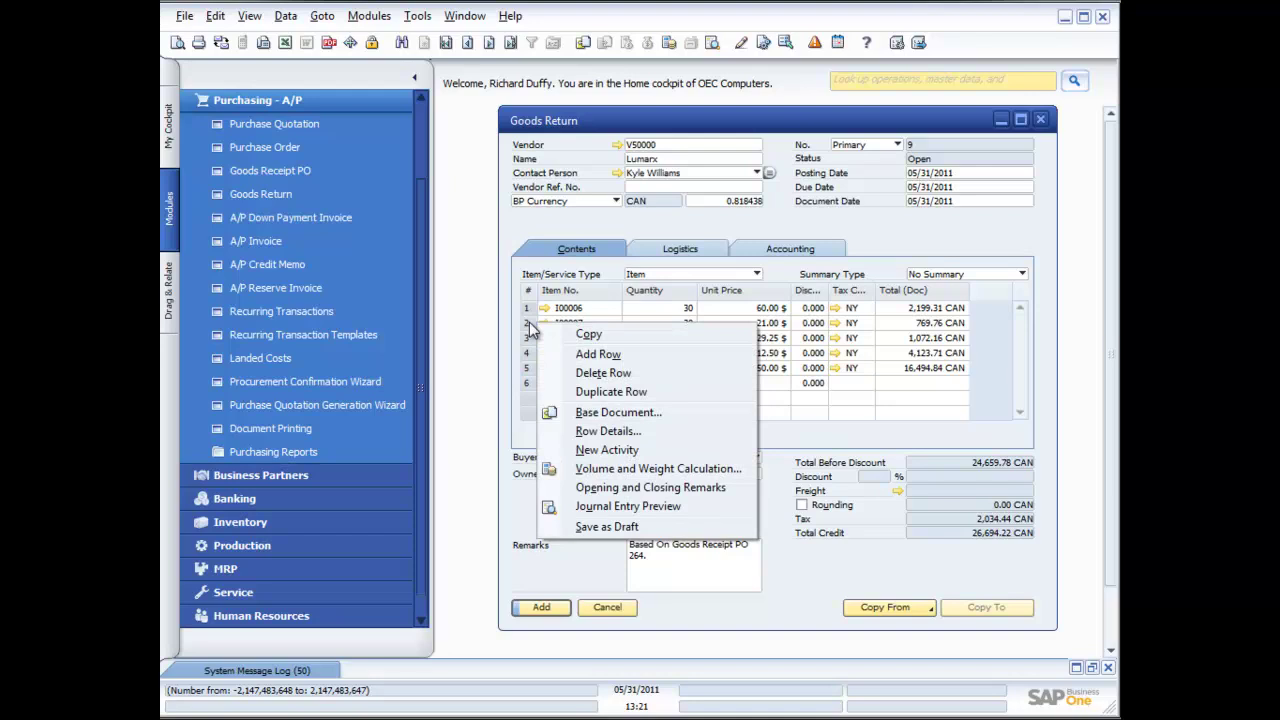
left_click(926, 247)
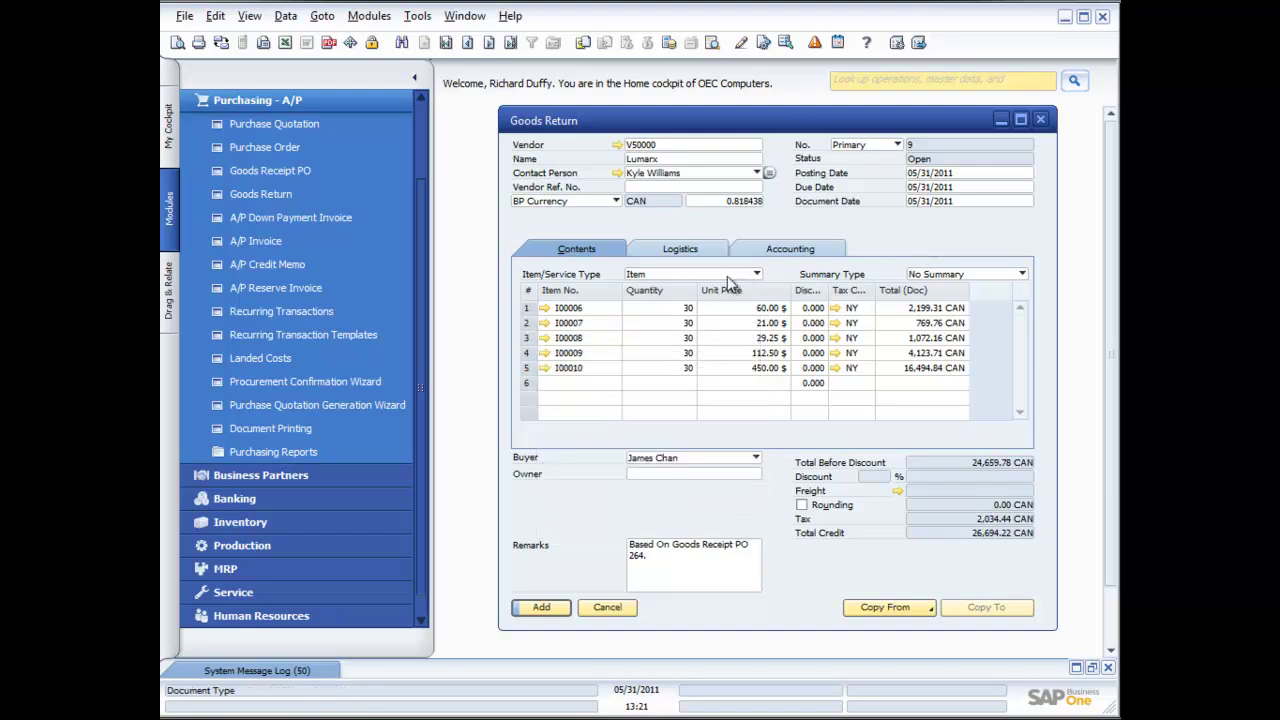
left_click(528, 329)
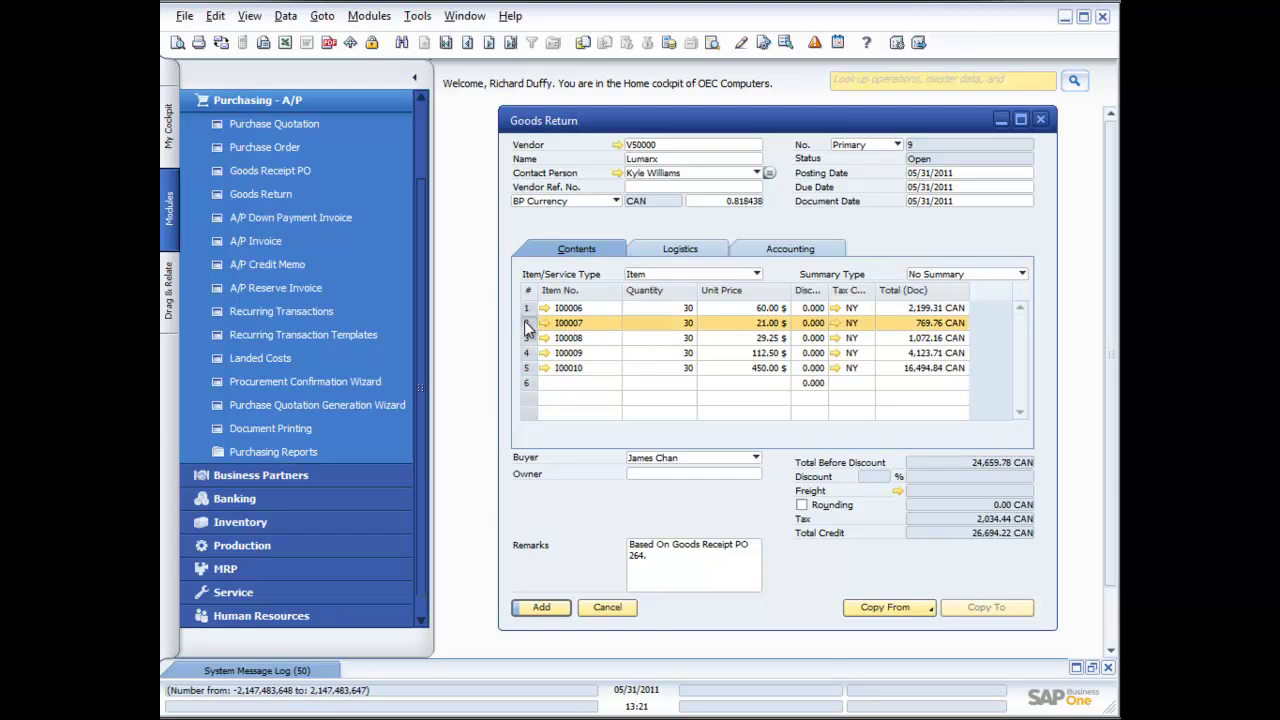
left_click(530, 368)
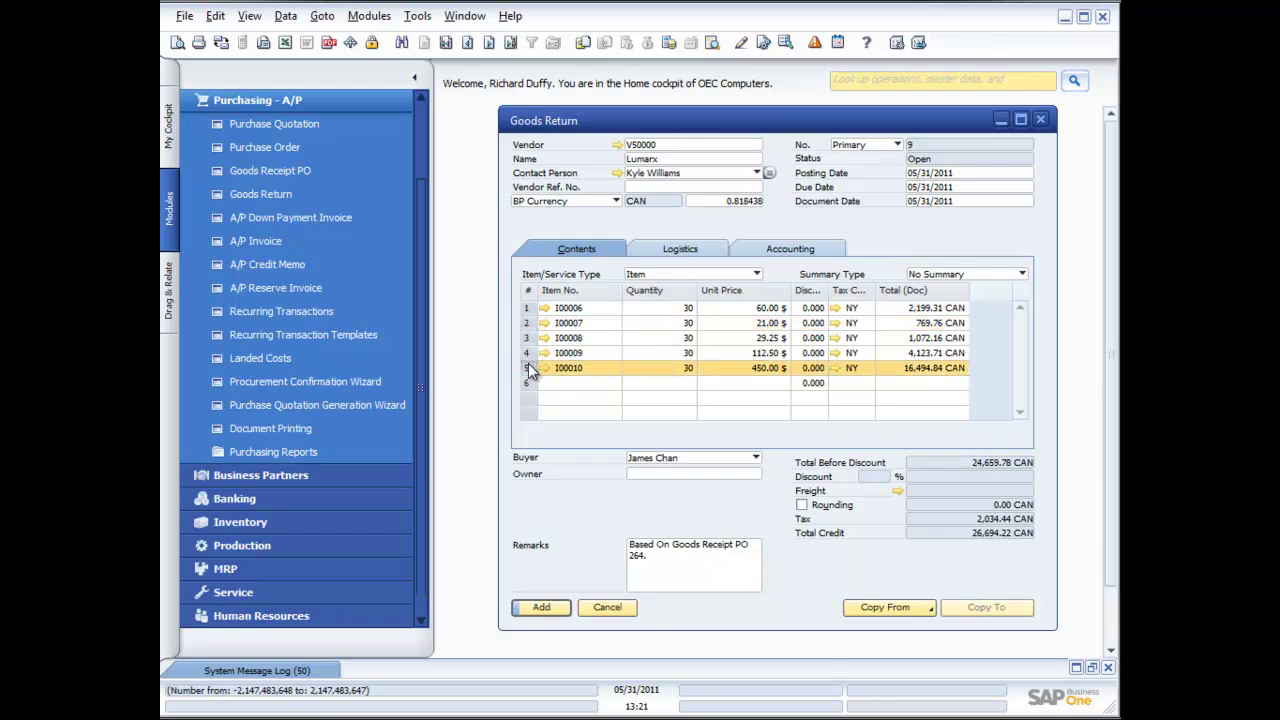
- Delete the I00007, I00008, I00009 and I00010 rows, and add the Goods Return as a final document
left_click(530, 323)
right_click(537, 322)
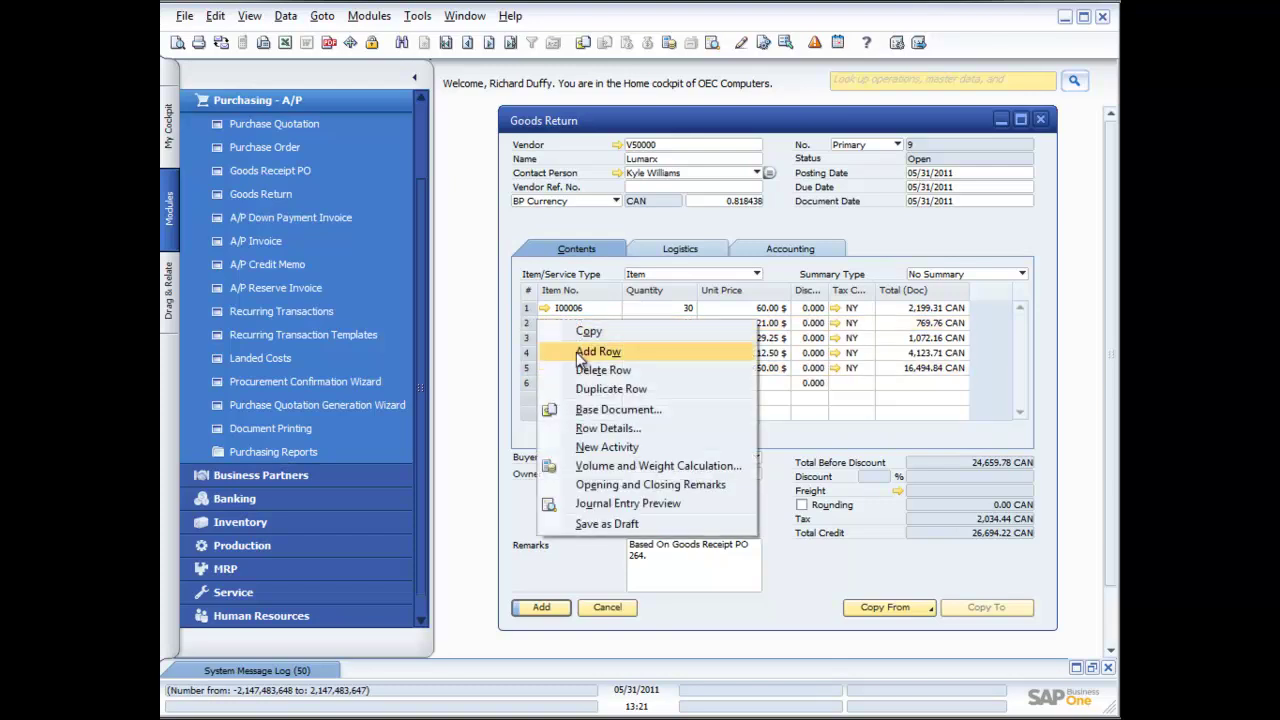
left_click(601, 370)
left_click(530, 323)
right_click(537, 322)
left_click(601, 370)
left_click(530, 323)
right_click(537, 322)
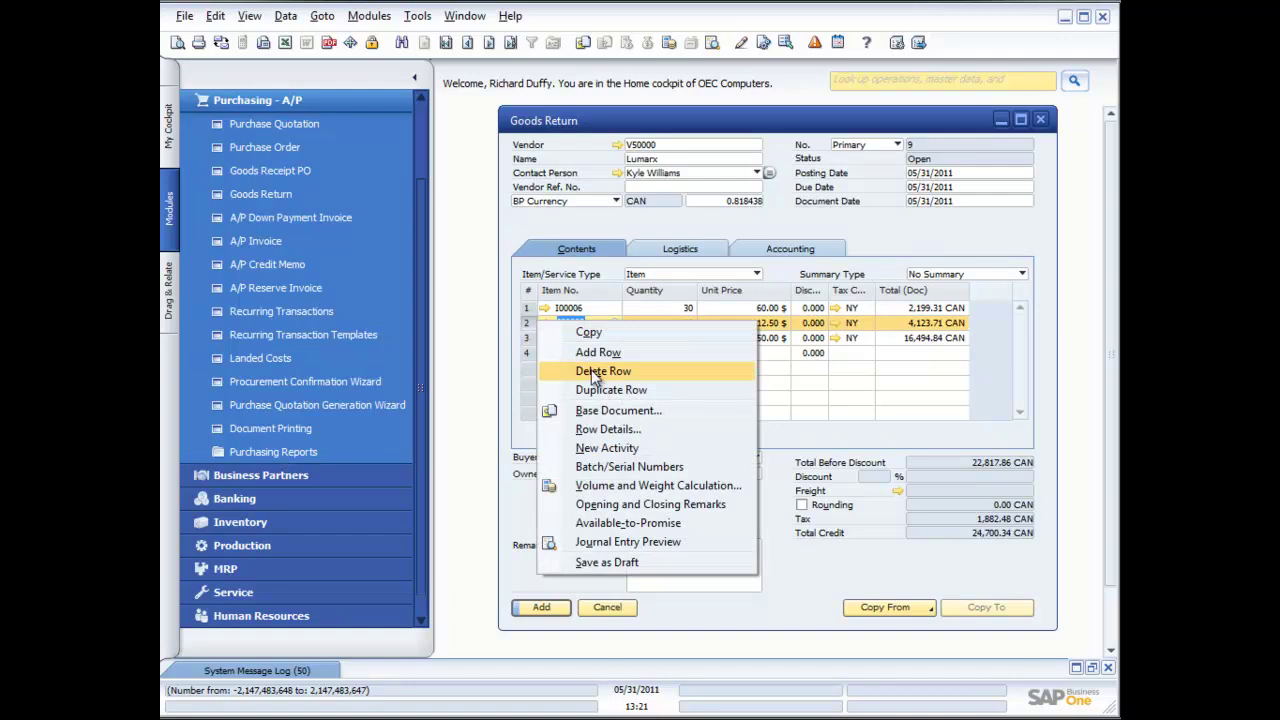
left_click(598, 372)
left_click(526, 322)
right_click(526, 321)
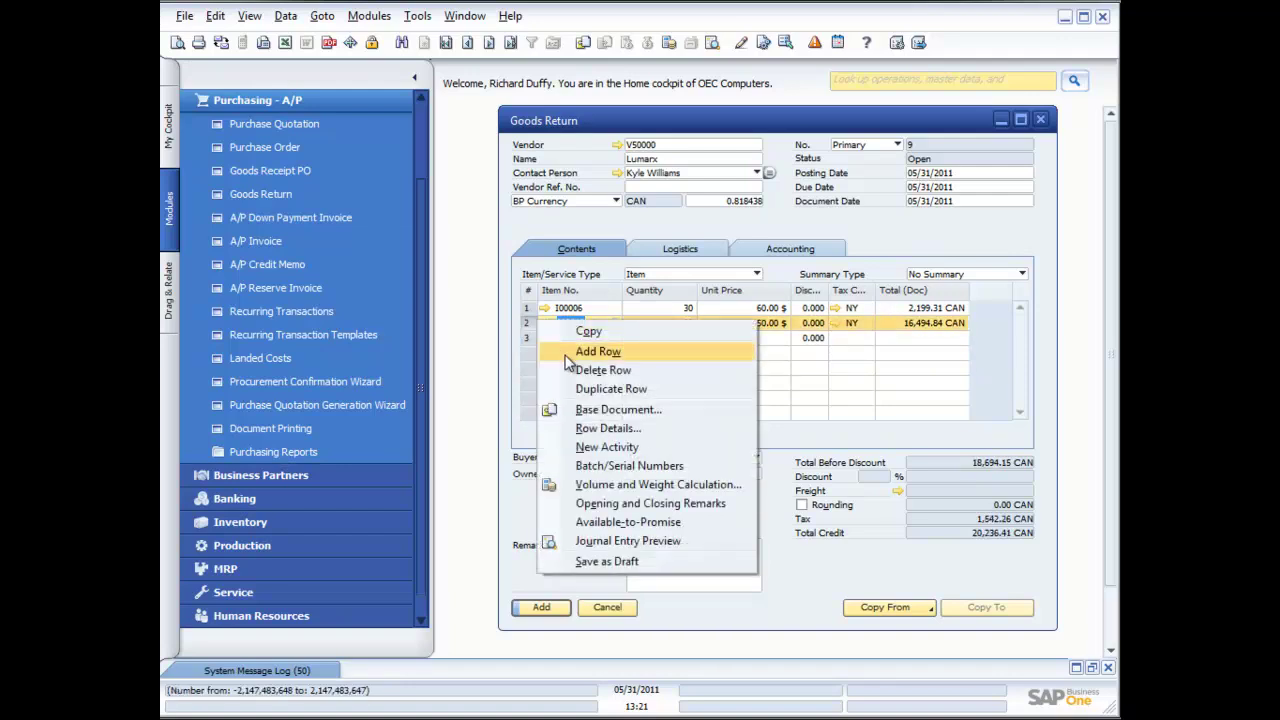
left_click(592, 368)
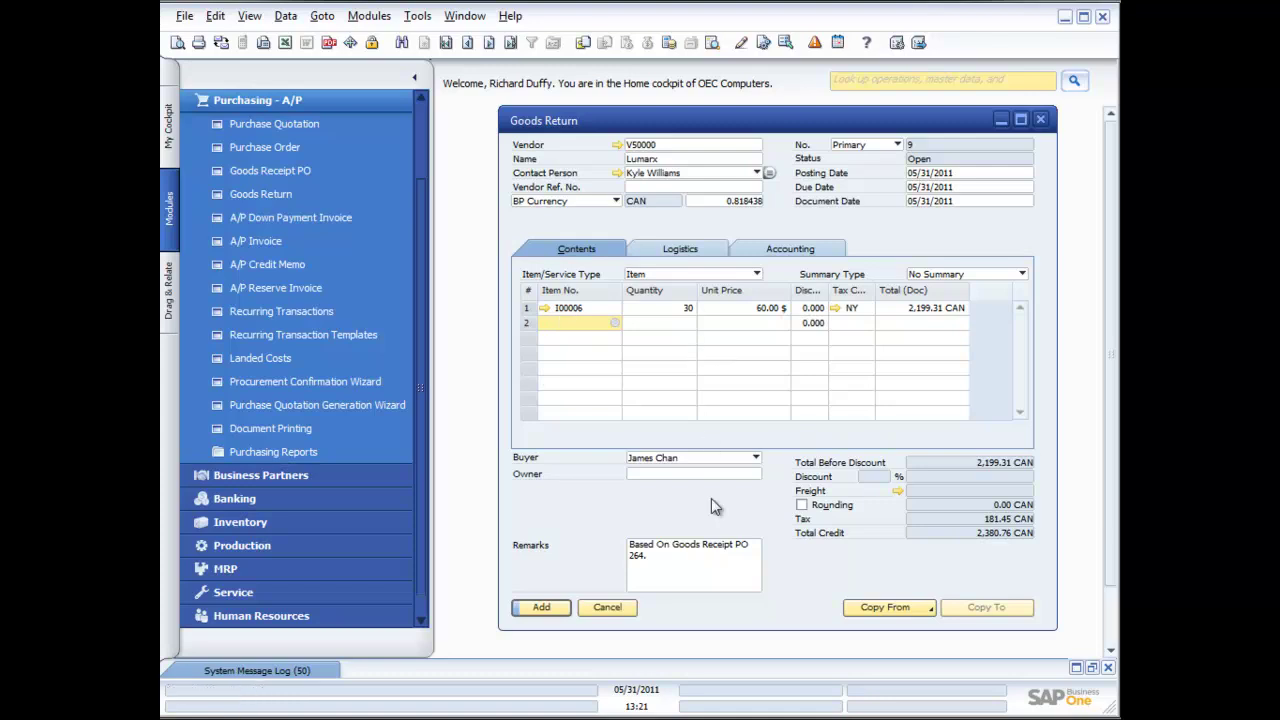
left_click(543, 608)
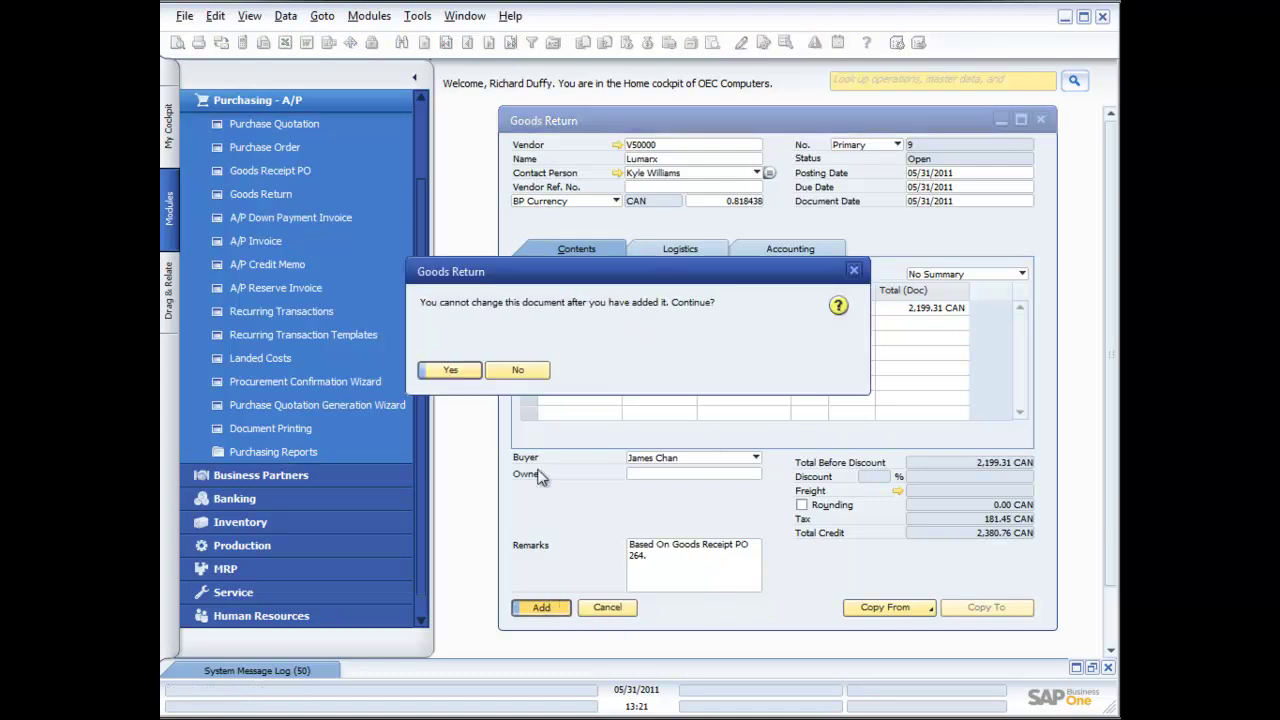
left_click(467, 372)
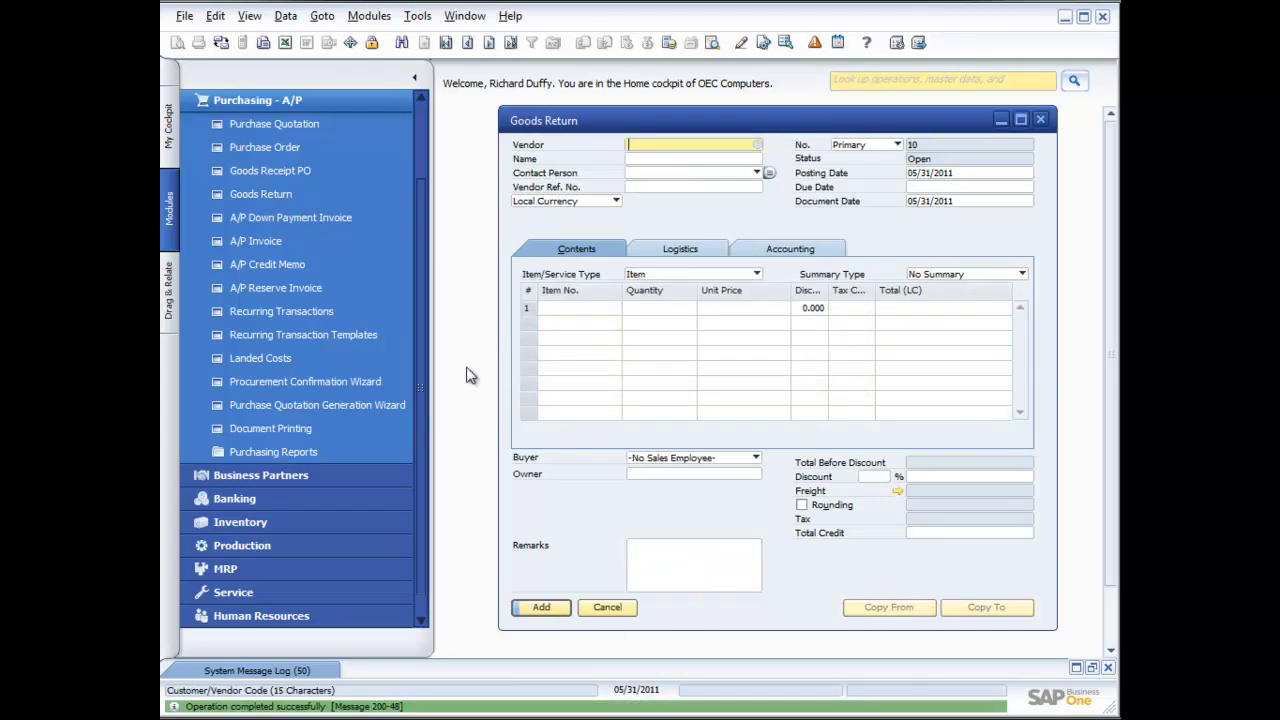